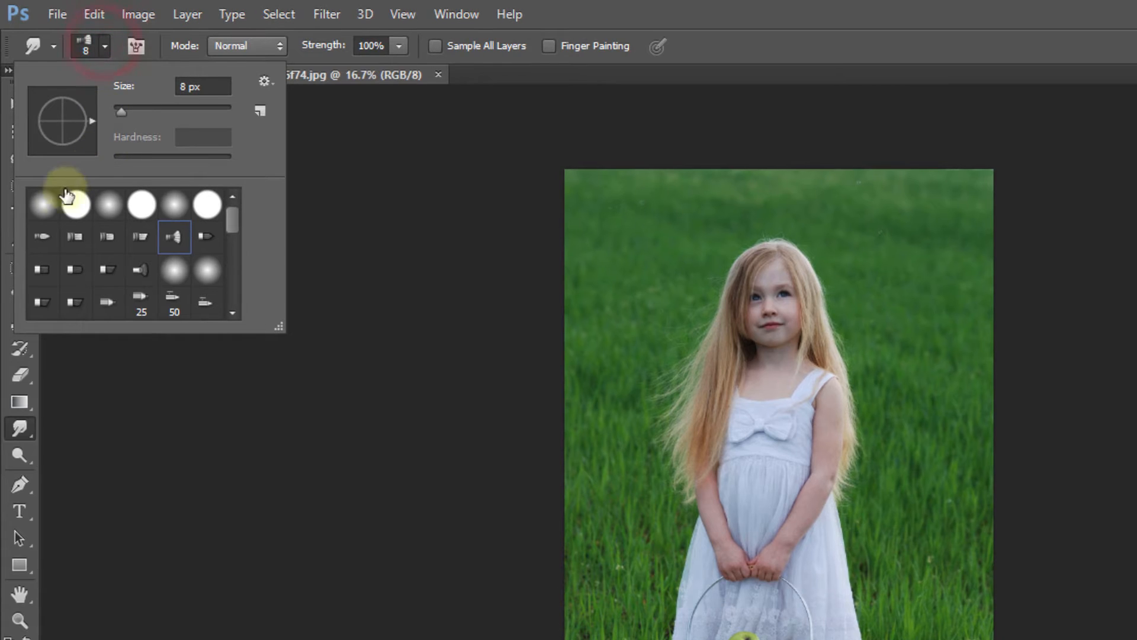
# Step: Choose the soft round brush tip for the Smudge tool, then switch to the Move tool
pyautogui.click(58, 205)
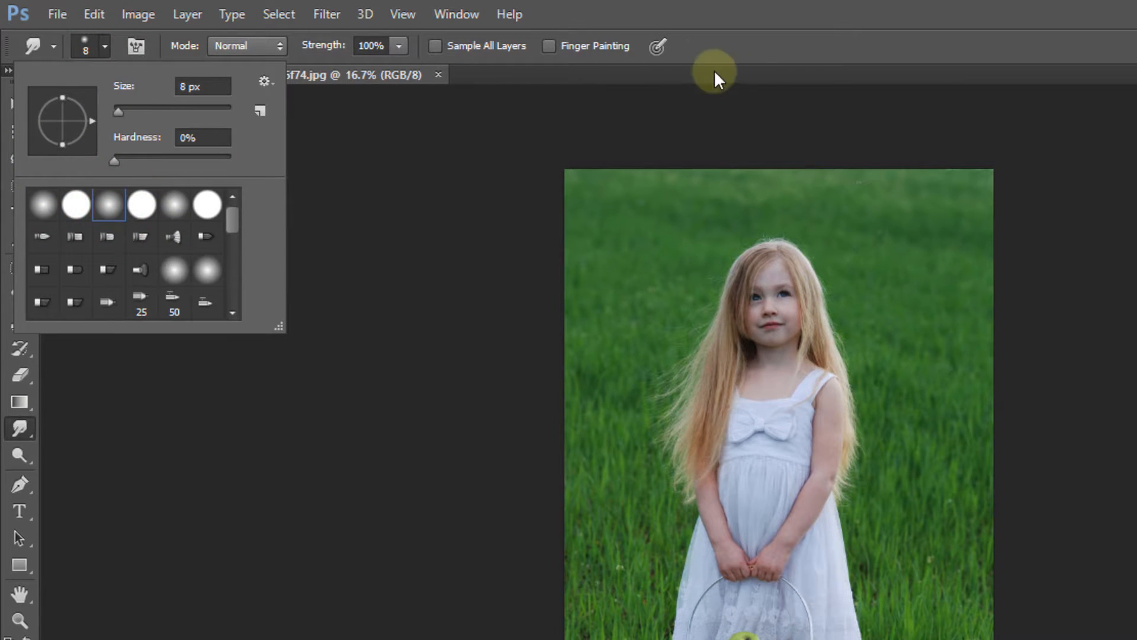
pyautogui.click(733, 75)
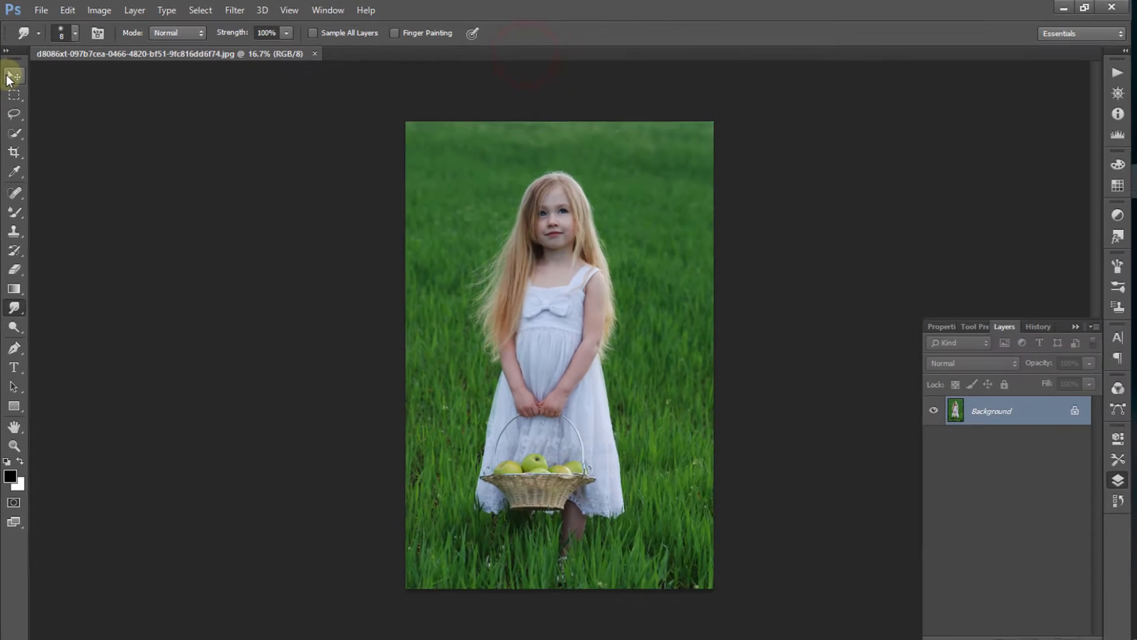
pyautogui.click(19, 105)
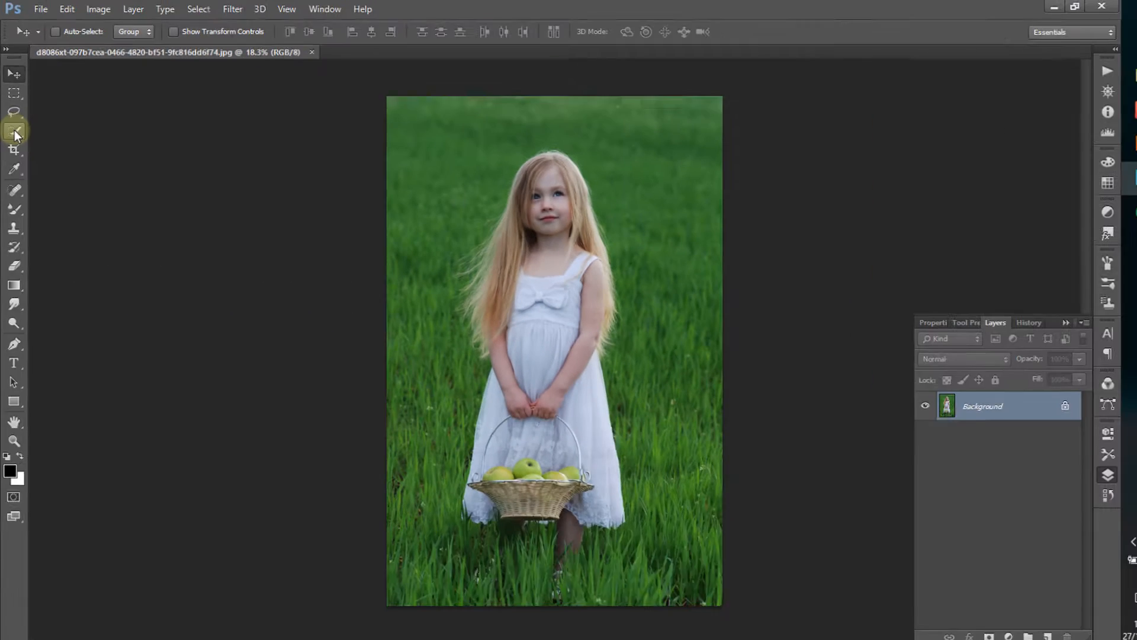
# Step: Select the girl's figure with the Quick Selection tool
pyautogui.click(25, 198)
pyautogui.moveTo(538, 89)
pyautogui.mouseDown()
pyautogui.moveTo(544, 354)
pyautogui.moveTo(568, 517)
pyautogui.moveTo(558, 498)
pyautogui.moveTo(477, 500)
pyautogui.moveTo(464, 466)
pyautogui.moveTo(484, 433)
pyautogui.moveTo(486, 392)
pyautogui.moveTo(463, 311)
pyautogui.moveTo(462, 232)
pyautogui.mouseUp()
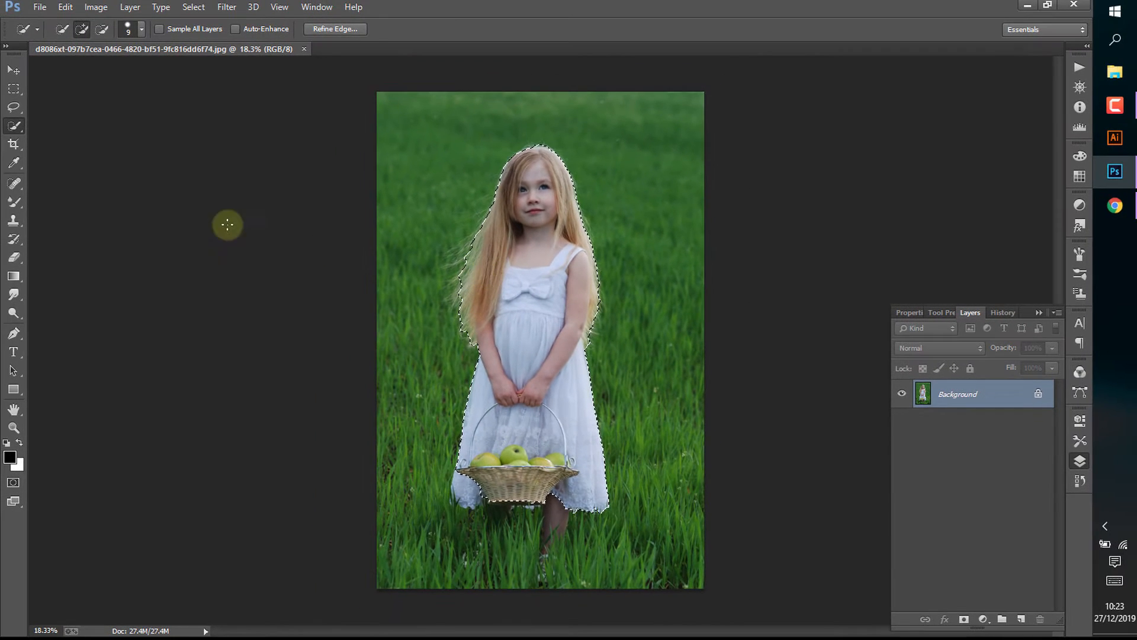
# Step: Select the full-width grass strip at the photo's bottom with the Rectangular Marquee and add the girl's figure with Quick Selection
pyautogui.click(5, 83)
pyautogui.press('alt')
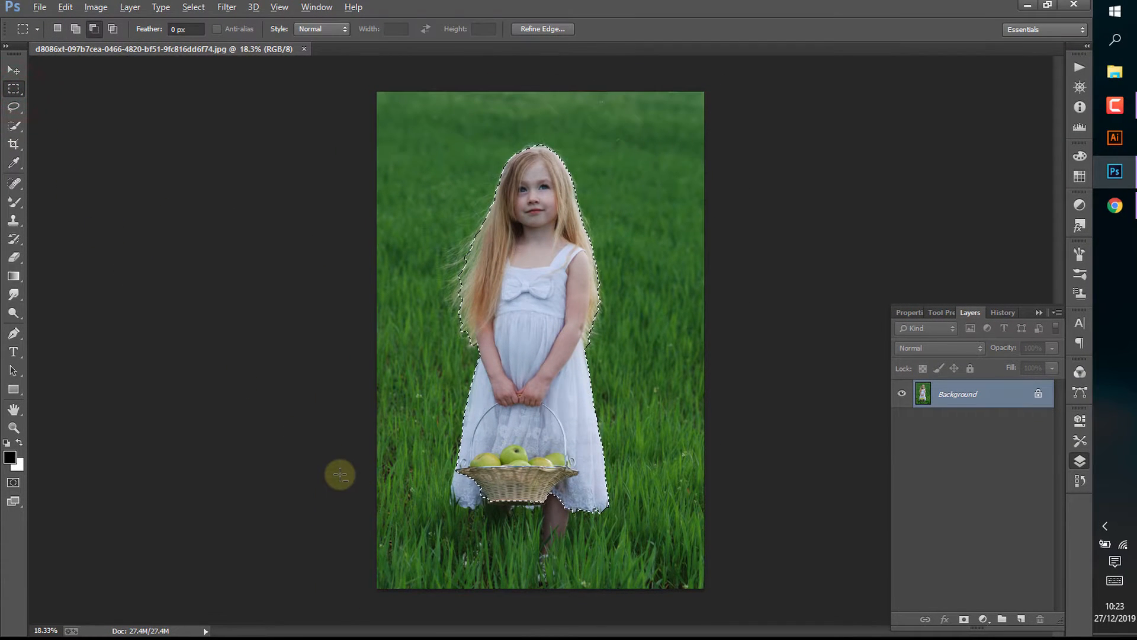
pyautogui.moveTo(340, 473); pyautogui.dragTo(816, 632)
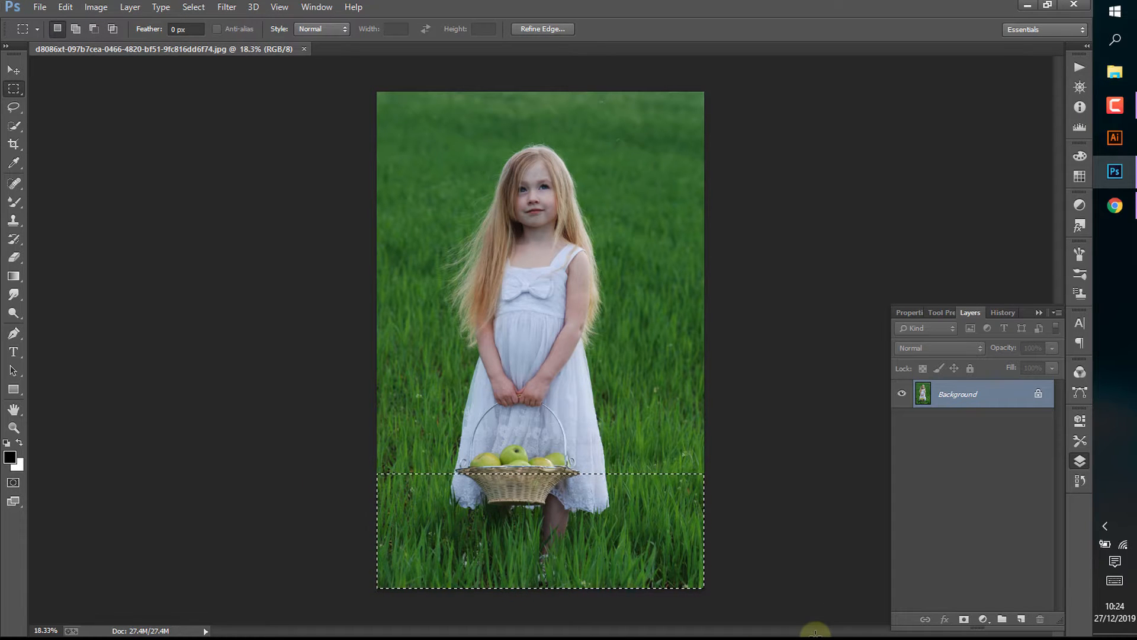
pyautogui.press('w')
pyautogui.moveTo(521, 441); pyautogui.dragTo(490, 477)
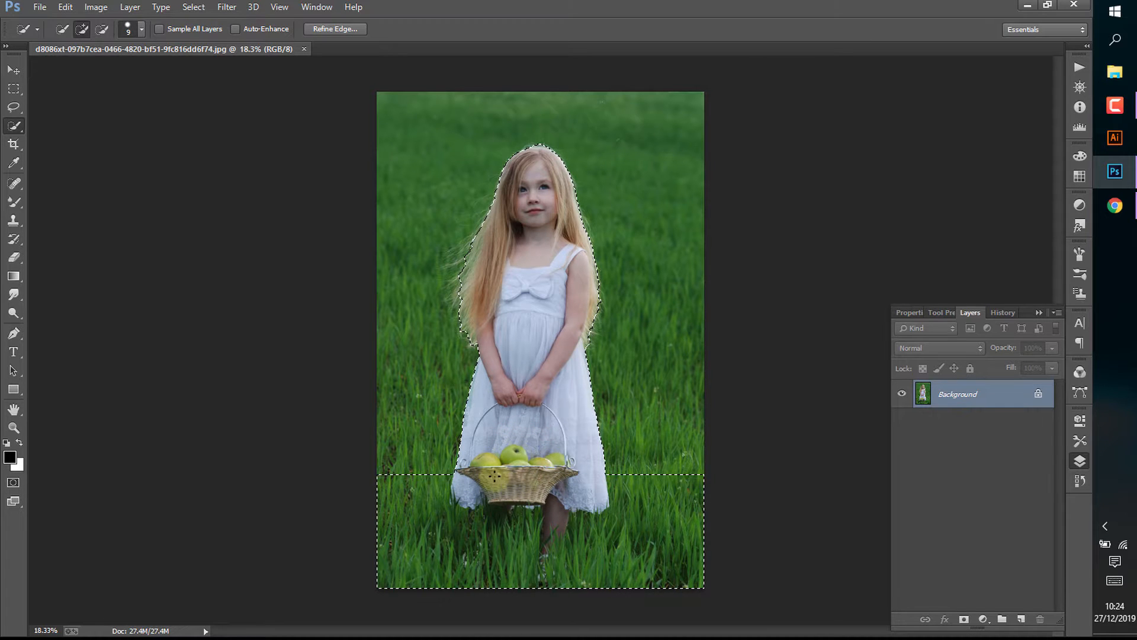
# Step: Open Refine Edge for the selection and brush with the Refine Radius tool around the girl's hair on both sides and over the crown
pyautogui.keyDown('alt'); pyautogui.scroll(5, 487, 235); pyautogui.keyUp('alt')
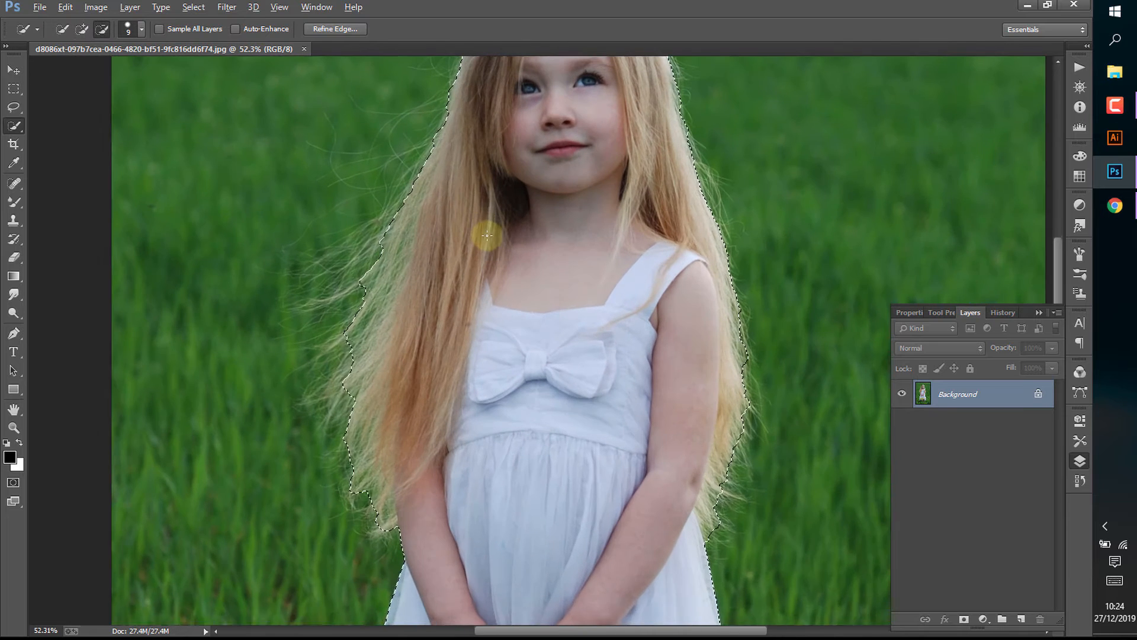
pyautogui.keyDown('alt'); pyautogui.scroll(-1, 487, 236); pyautogui.keyUp('alt')
pyautogui.keyDown('alt'); pyautogui.scroll(-1, 485, 235); pyautogui.keyUp('alt')
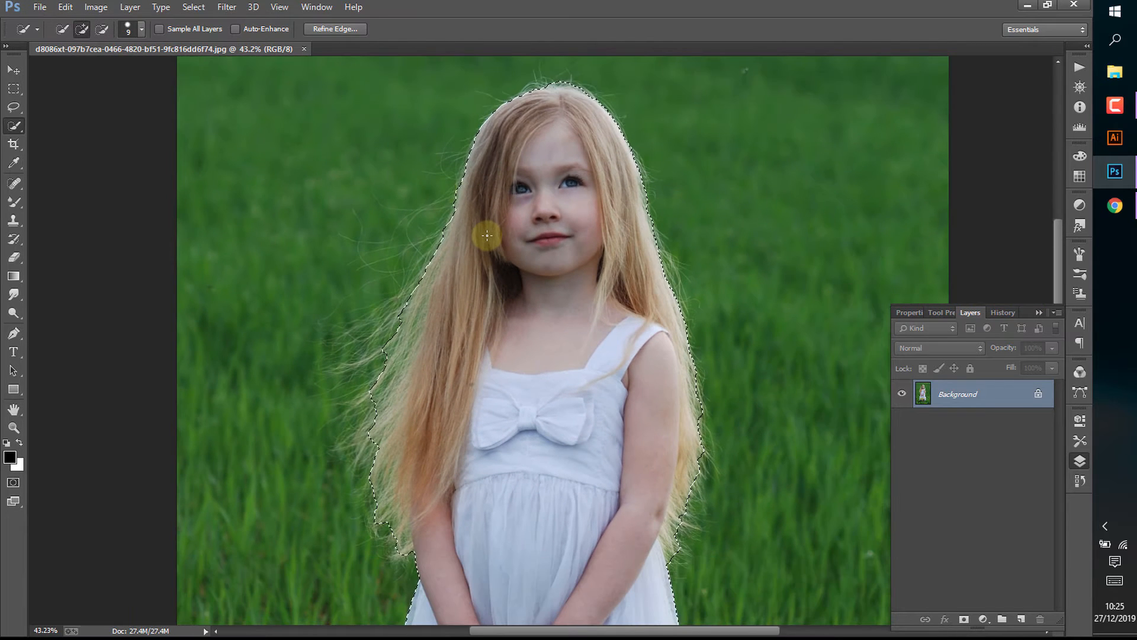
pyautogui.click(338, 29)
pyautogui.click(437, 258)
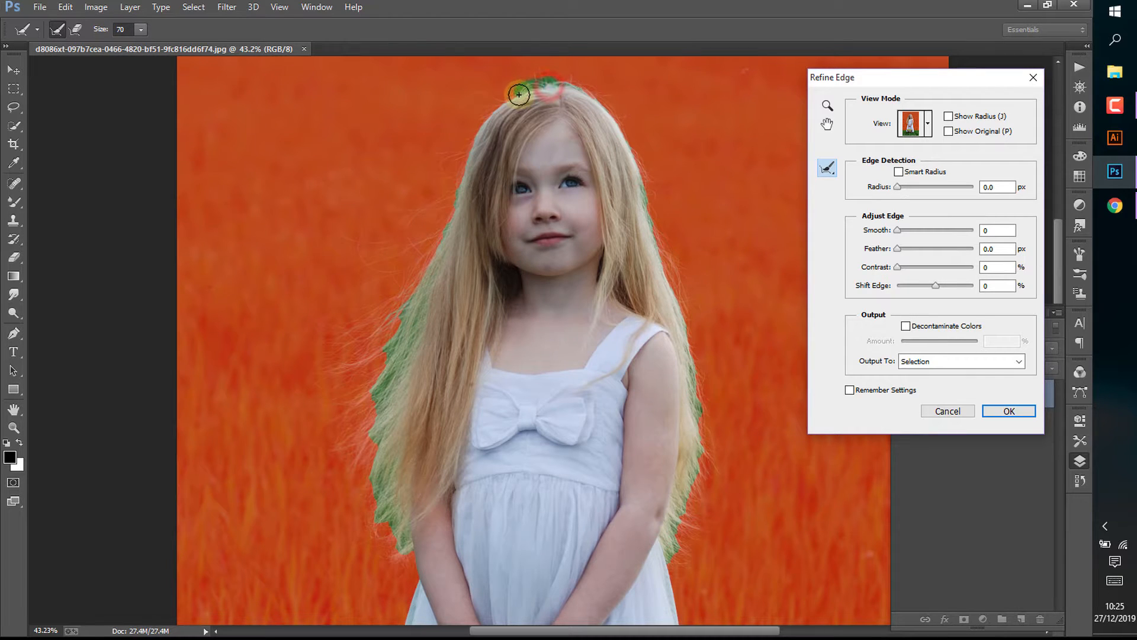
pyautogui.moveTo(518, 94)
pyautogui.mouseDown()
pyautogui.moveTo(564, 89)
pyautogui.moveTo(513, 94)
pyautogui.moveTo(546, 97)
pyautogui.moveTo(521, 102)
pyautogui.moveTo(422, 292)
pyautogui.moveTo(349, 373)
pyautogui.mouseUp()
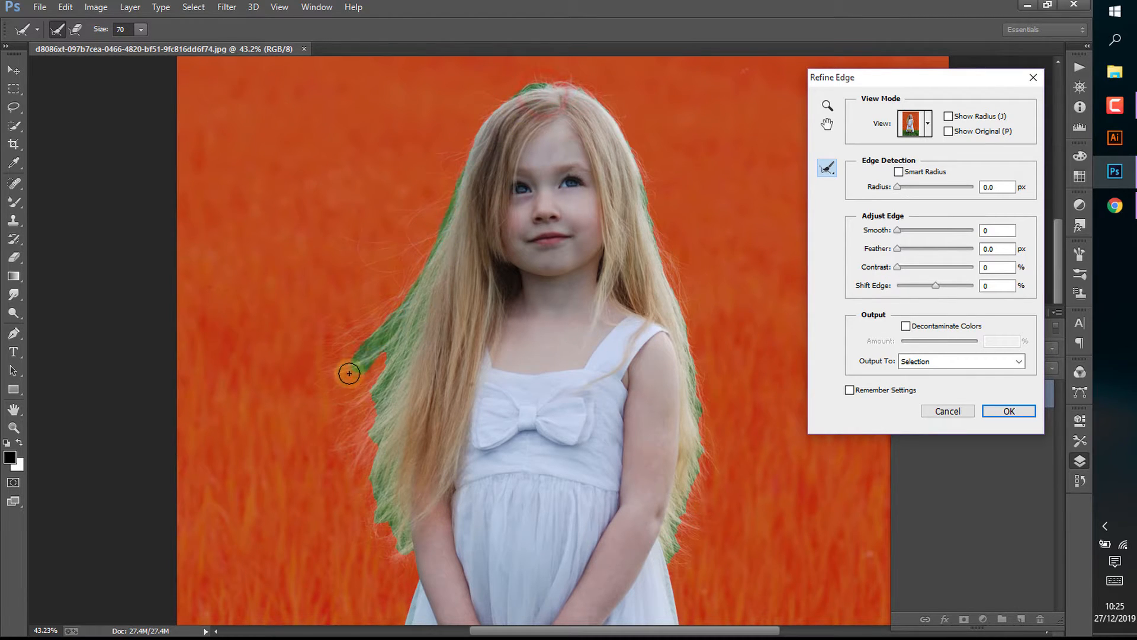
pyautogui.moveTo(333, 423); pyautogui.dragTo(339, 444)
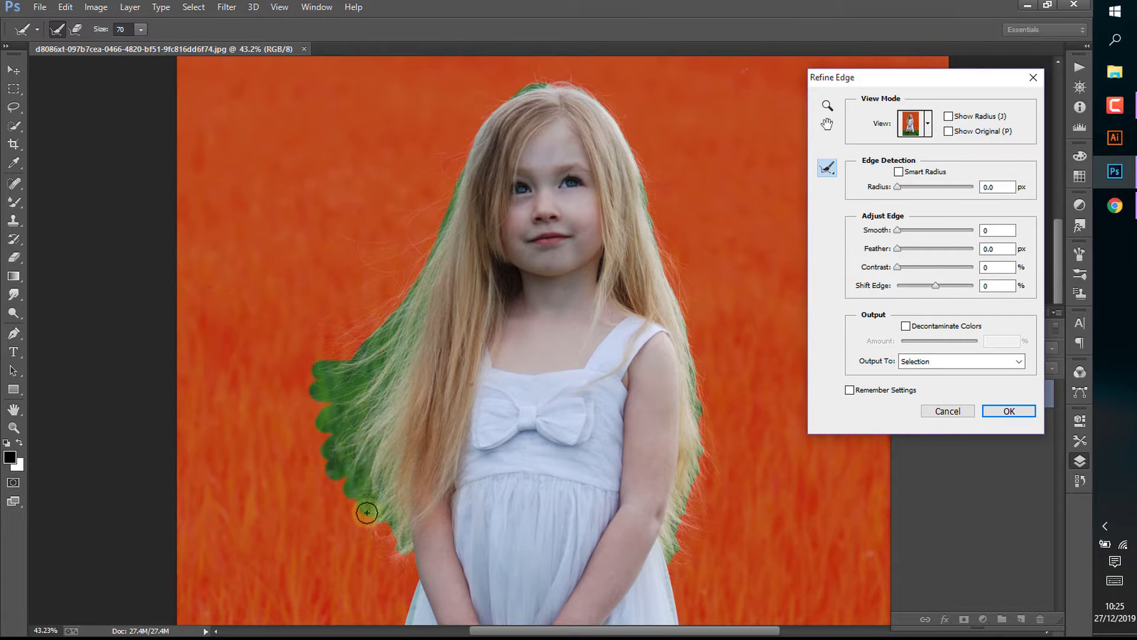
pyautogui.moveTo(378, 537); pyautogui.dragTo(379, 542)
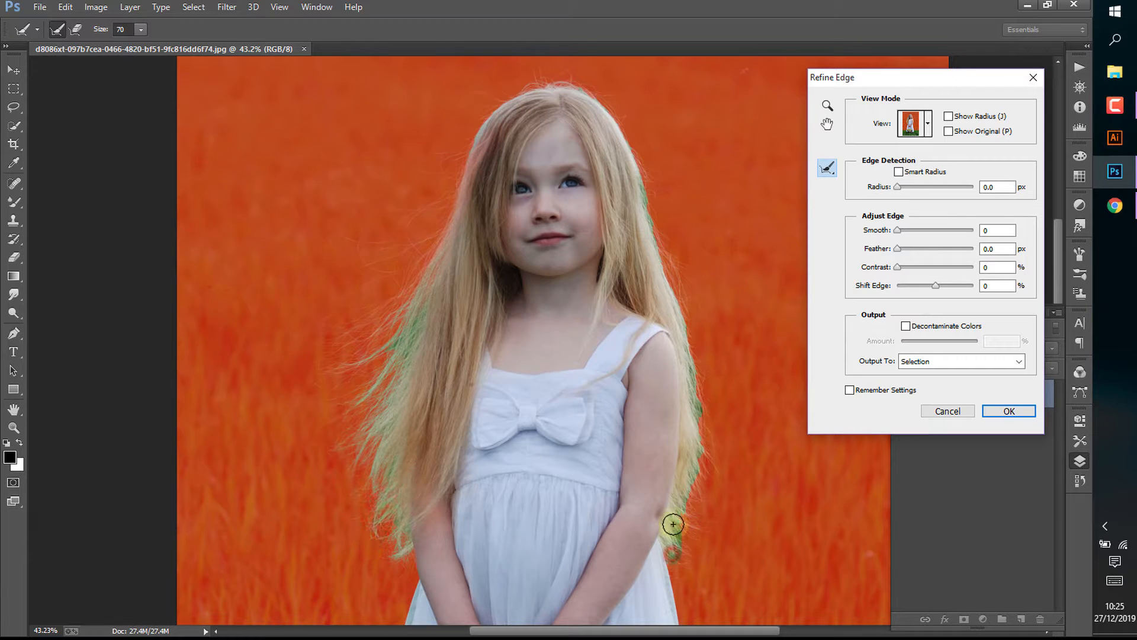
pyautogui.moveTo(680, 553)
pyautogui.mouseDown()
pyautogui.moveTo(702, 406)
pyautogui.moveTo(709, 471)
pyautogui.moveTo(696, 541)
pyautogui.moveTo(699, 510)
pyautogui.mouseUp()
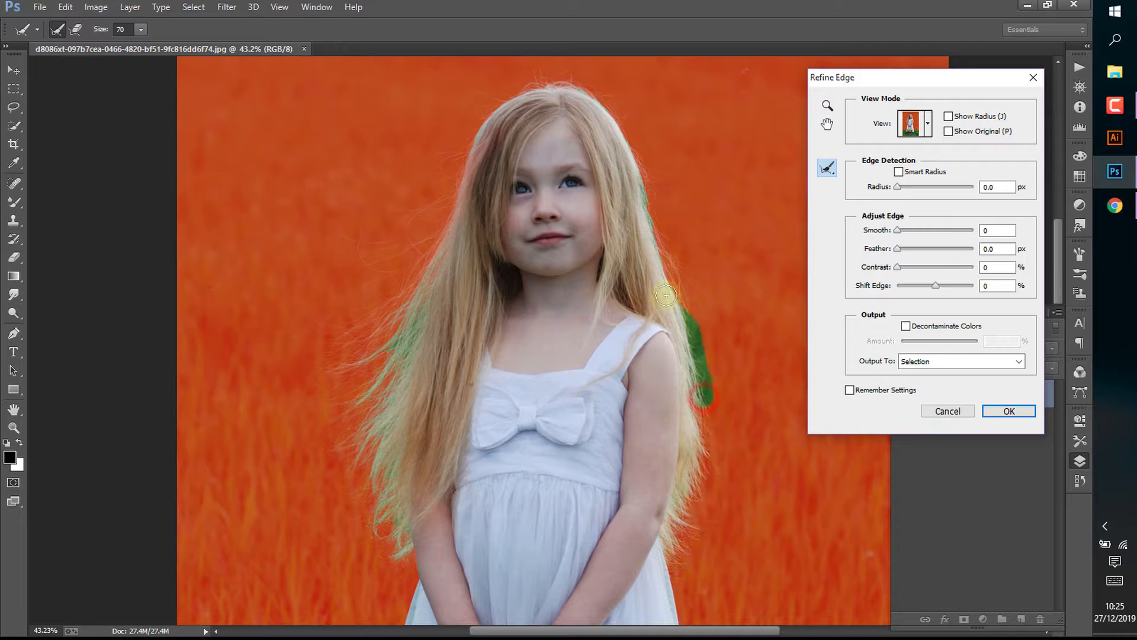
pyautogui.moveTo(665, 295); pyautogui.dragTo(635, 147)
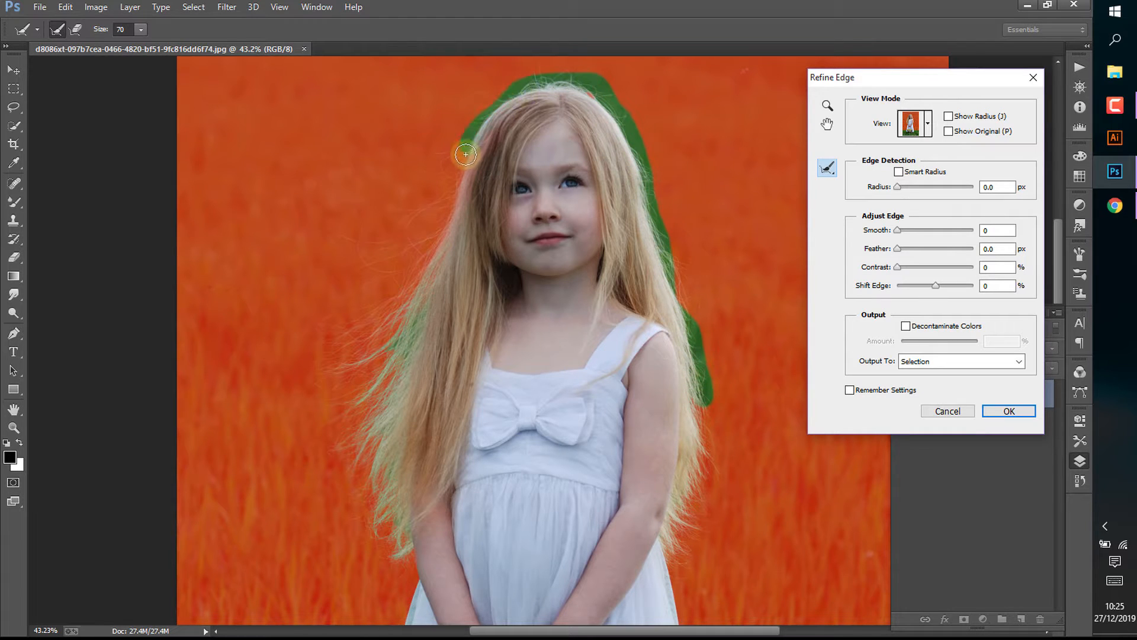
pyautogui.moveTo(465, 153); pyautogui.dragTo(376, 379)
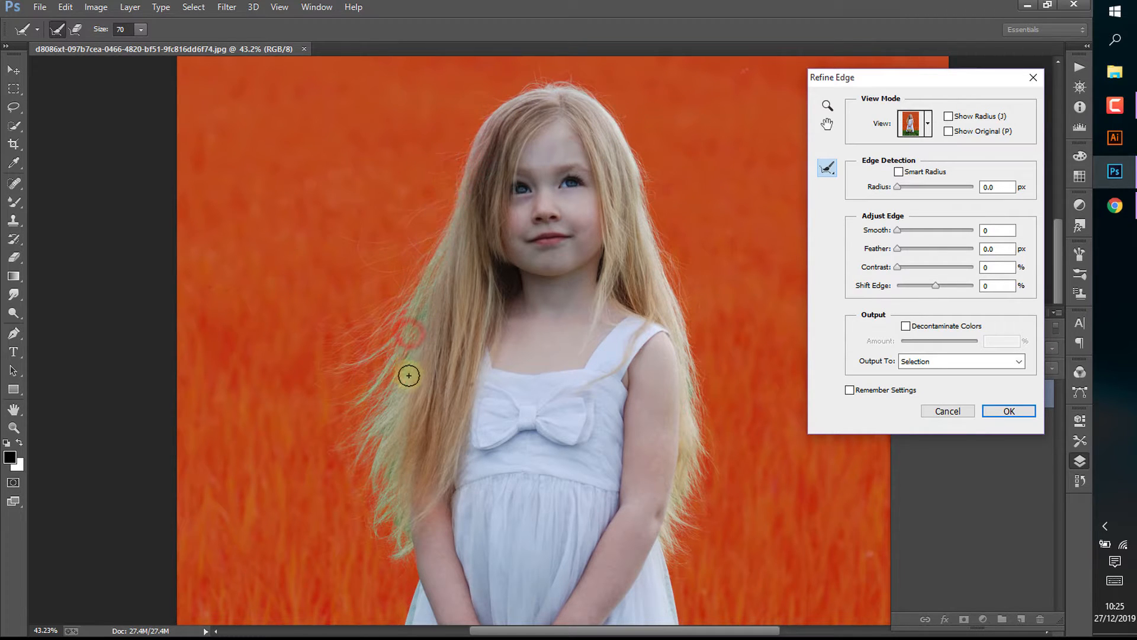
pyautogui.moveTo(423, 314)
pyautogui.mouseDown()
pyautogui.moveTo(349, 430)
pyautogui.moveTo(368, 475)
pyautogui.moveTo(389, 468)
pyautogui.moveTo(401, 405)
pyautogui.moveTo(384, 484)
pyautogui.moveTo(404, 539)
pyautogui.mouseUp()
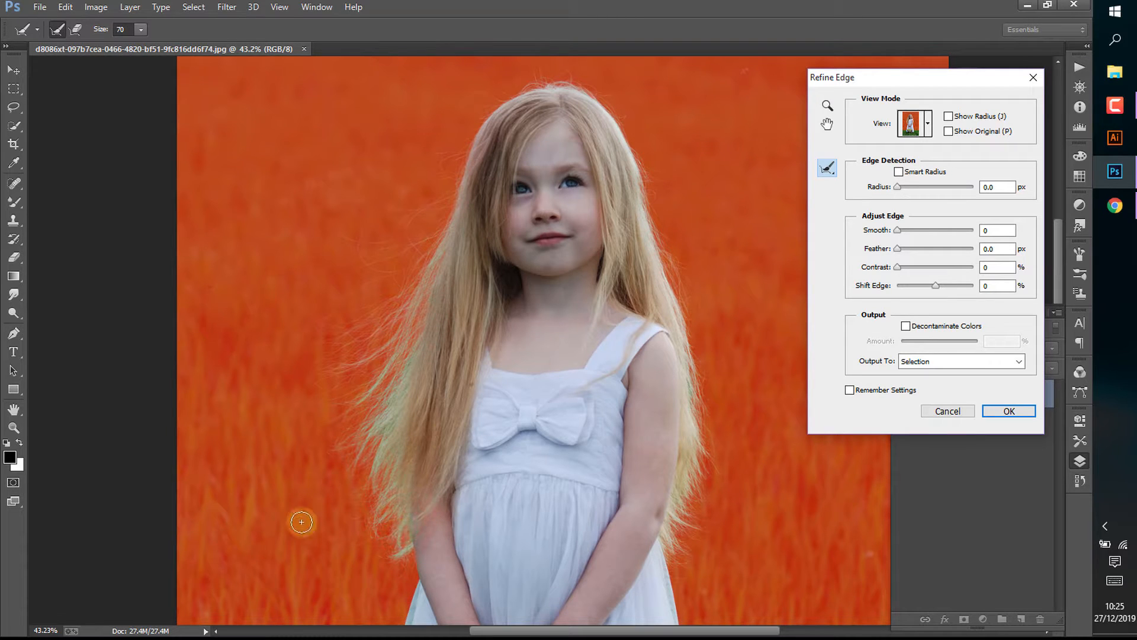
# Step: Set Shift Edge to +31%, apply the refinement and copy the selection to a new layer
pyautogui.moveTo(951, 285); pyautogui.dragTo(945, 285)
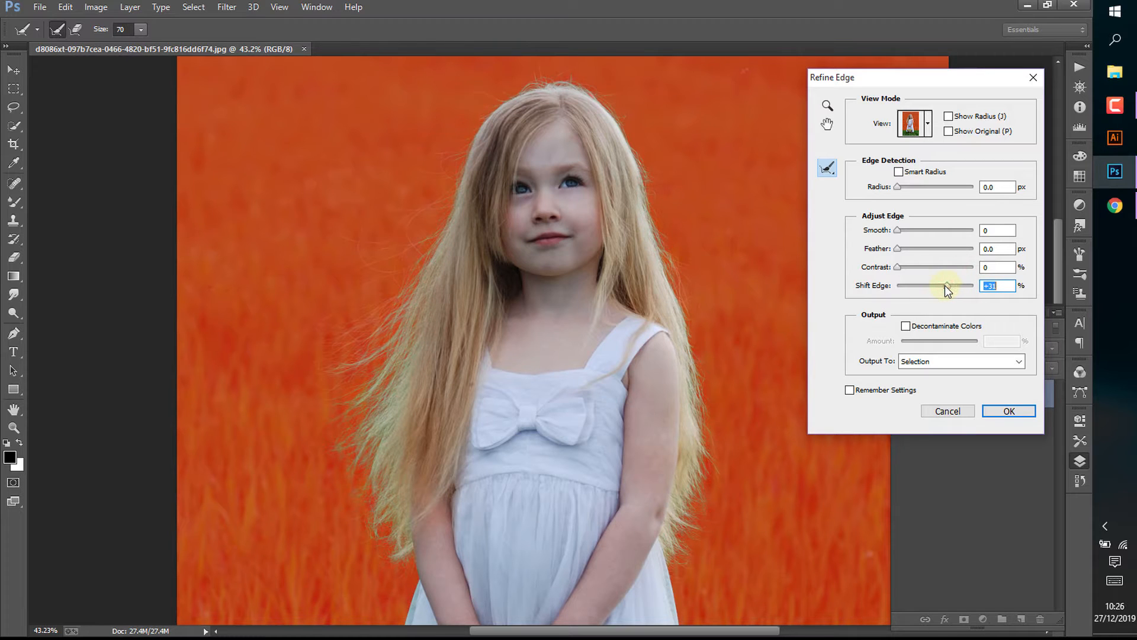
pyautogui.click(1008, 409)
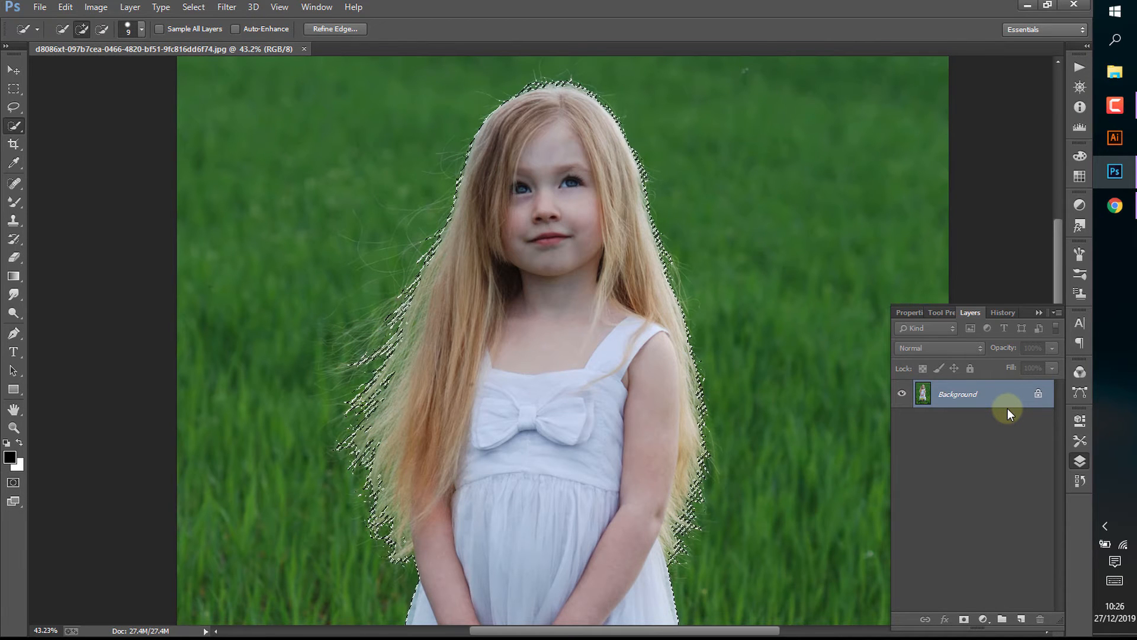
pyautogui.hotkey('ctrl', 'j')
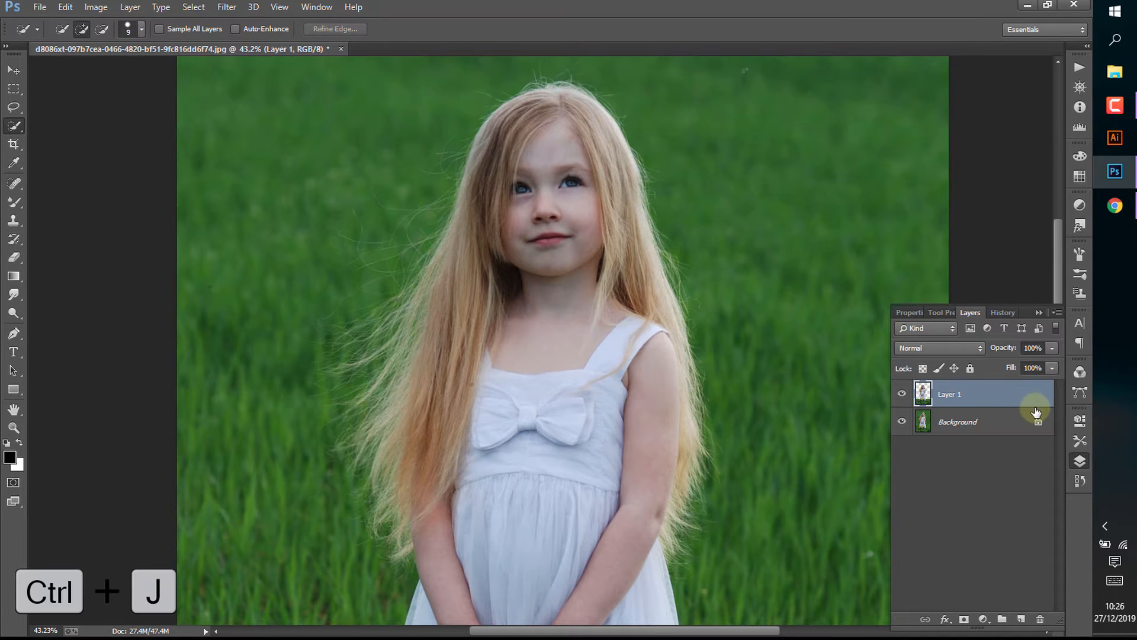
# Step: Hide the Background layer to check the cutout and delete that layer
pyautogui.click(905, 421)
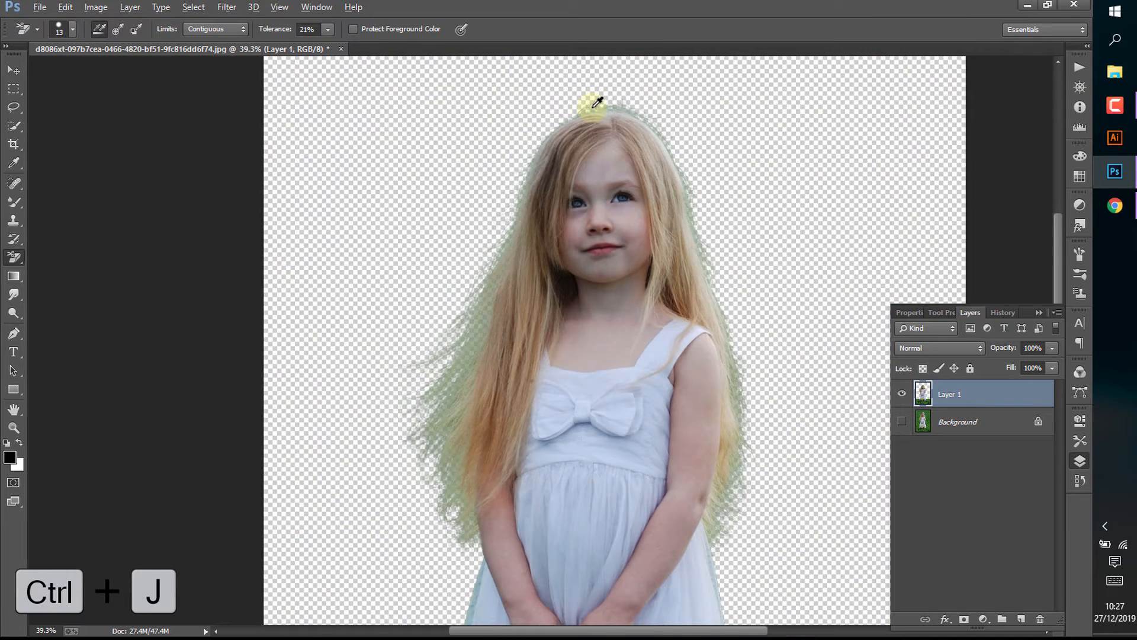
pyautogui.scroll(-5, 589, 116)
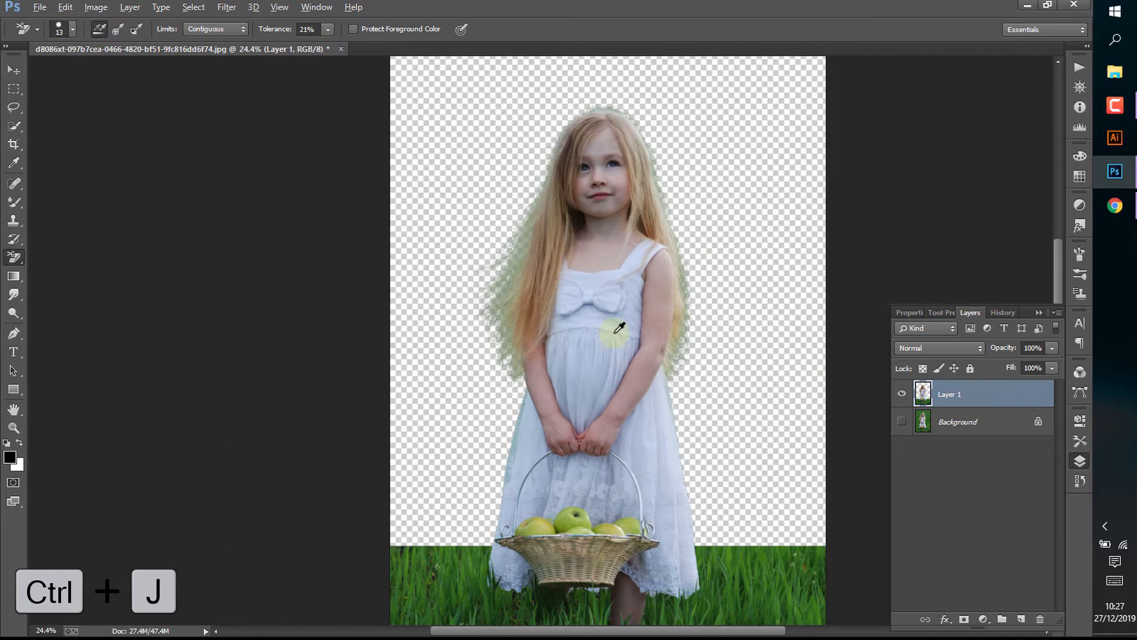
pyautogui.scroll(-4, 614, 338)
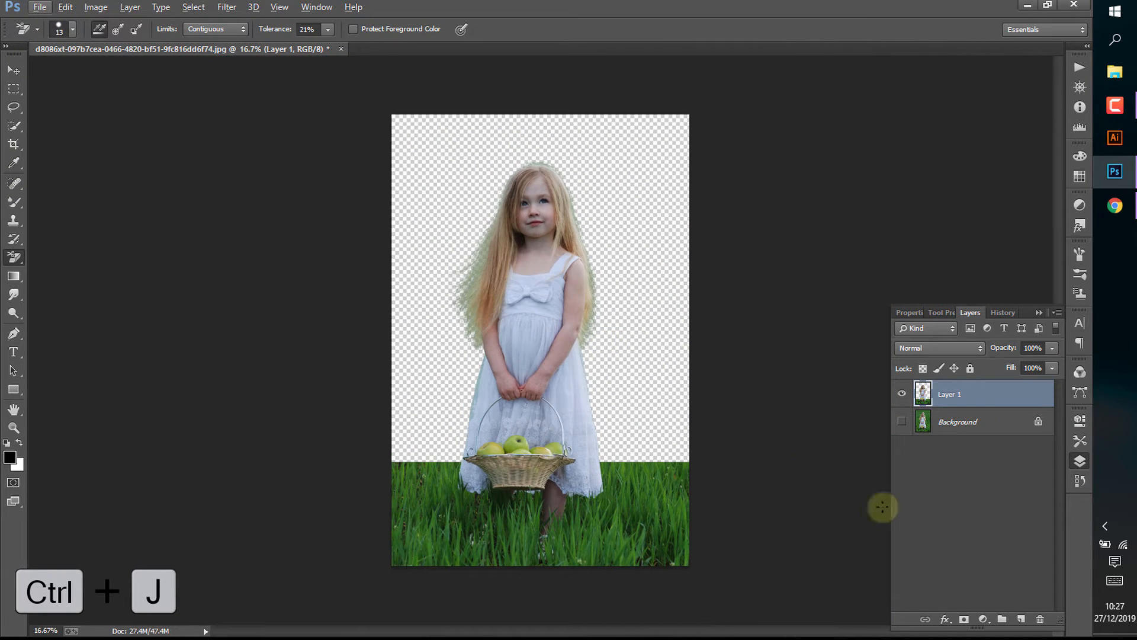
pyautogui.moveTo(980, 423); pyautogui.dragTo(1040, 618)
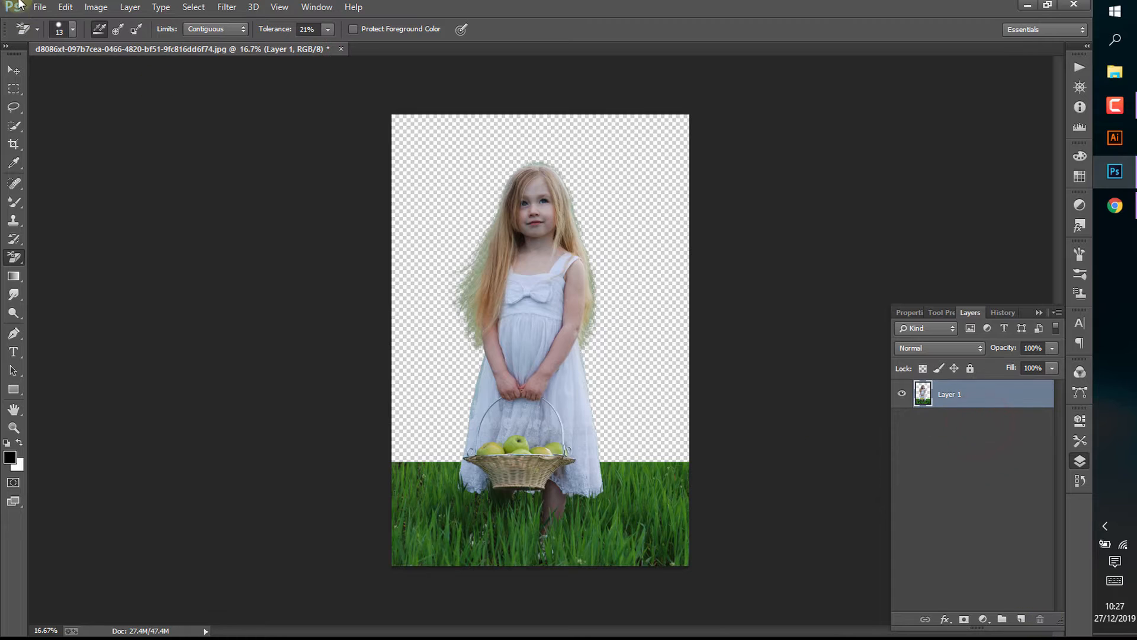
# Step: Open the sunset meadow image wp2381244 (1) from the background folder inside the editing folder
pyautogui.click(40, 7)
pyautogui.click(45, 36)
pyautogui.scroll(-1, 748, 301)
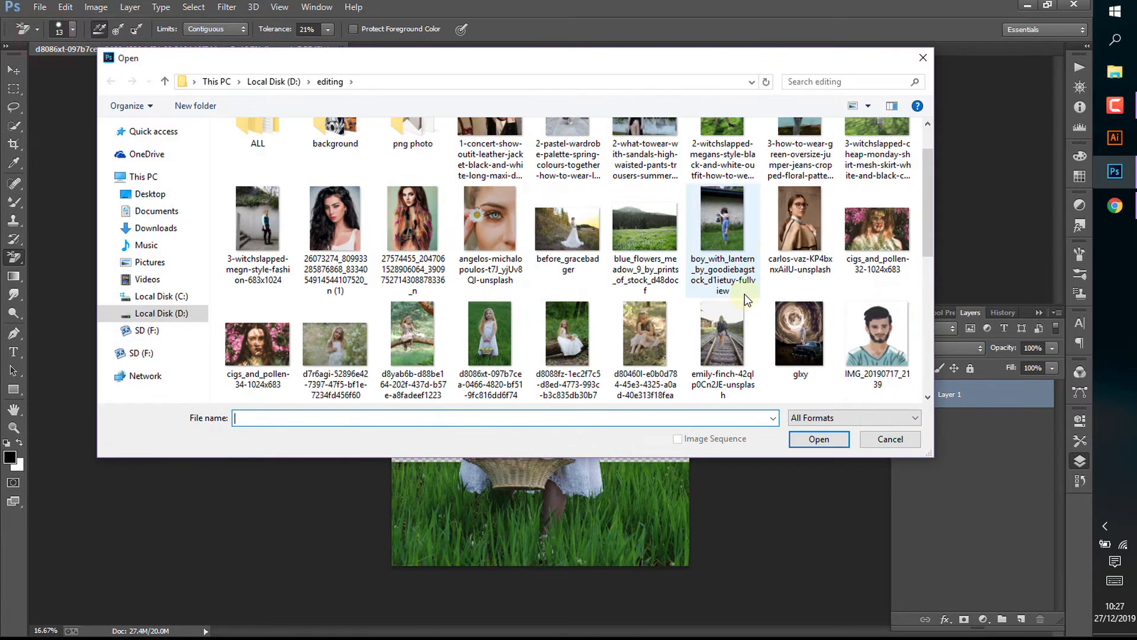
pyautogui.scroll(-1, 745, 296)
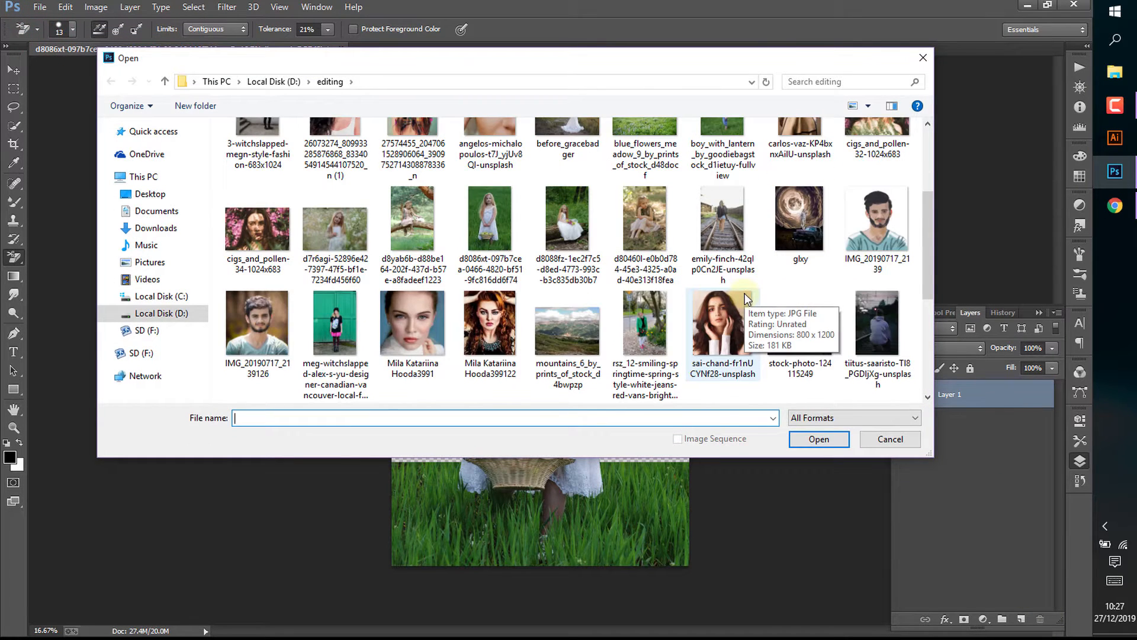
pyautogui.scroll(3, 744, 294)
pyautogui.doubleClick(331, 160)
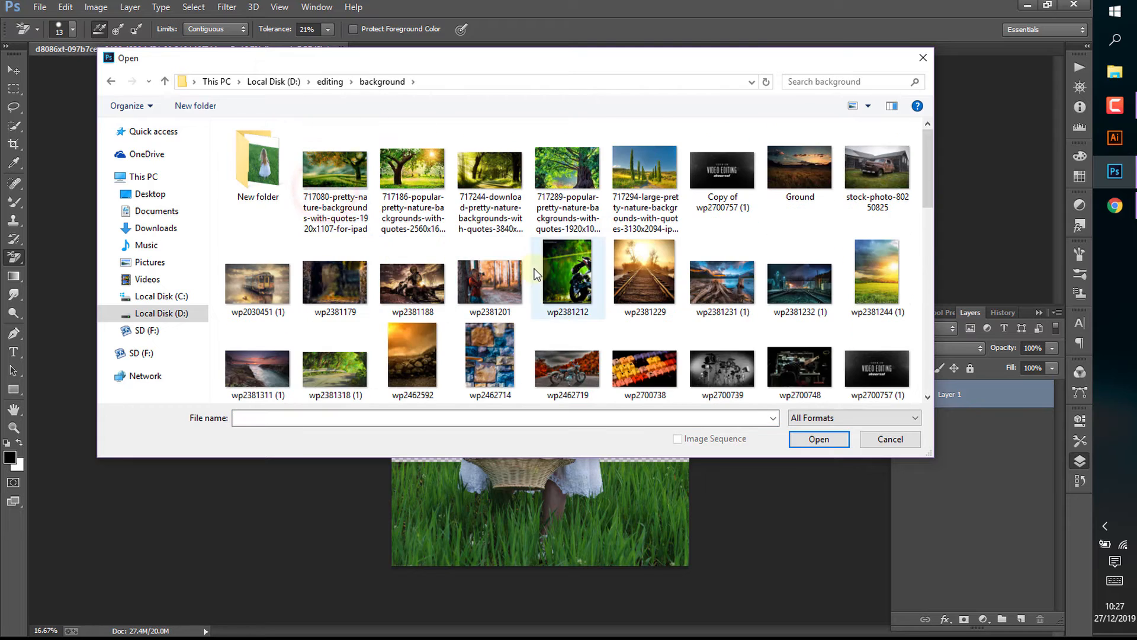
pyautogui.scroll(-1, 535, 274)
pyautogui.scroll(1, 496, 222)
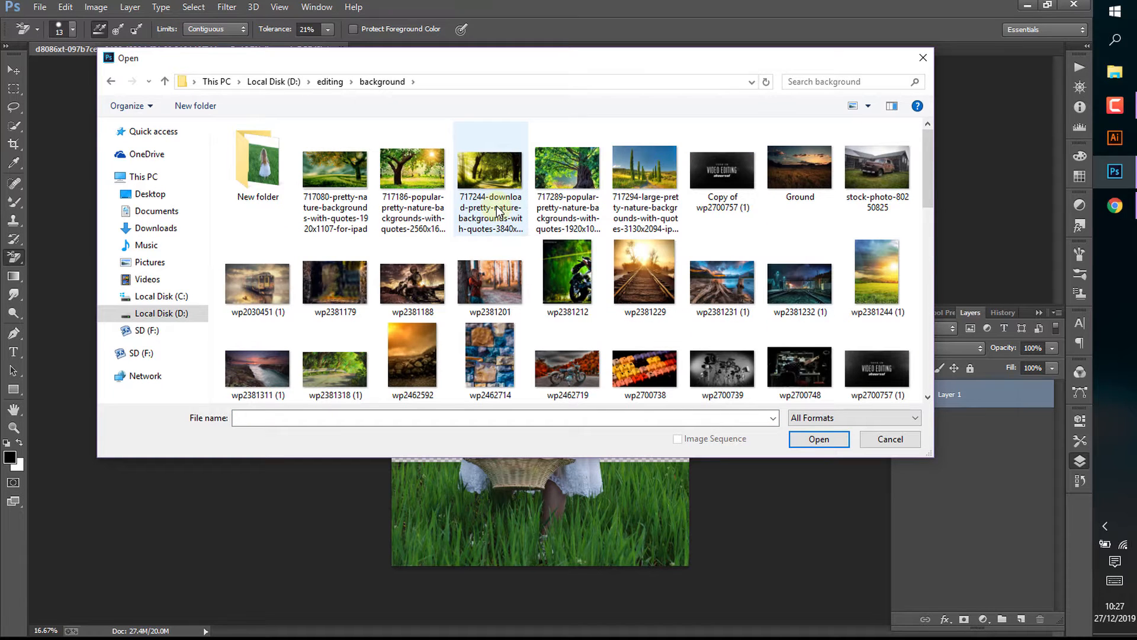
pyautogui.doubleClick(877, 270)
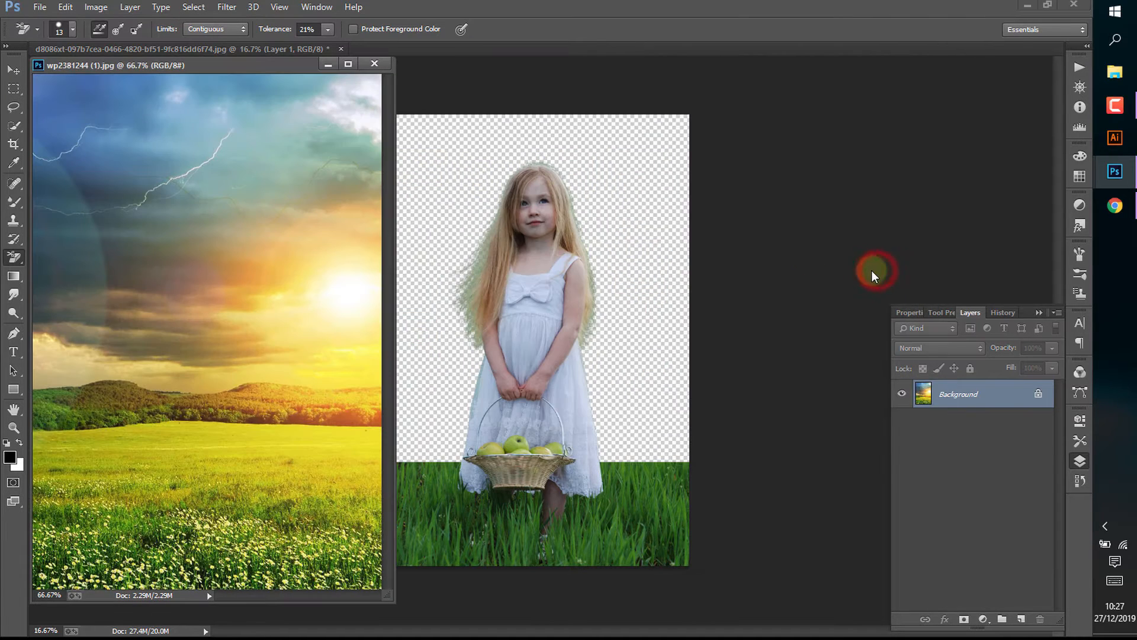
# Step: Copy the sunset meadow image into the girl's document with the Move tool and close the source image
pyautogui.click(13, 69)
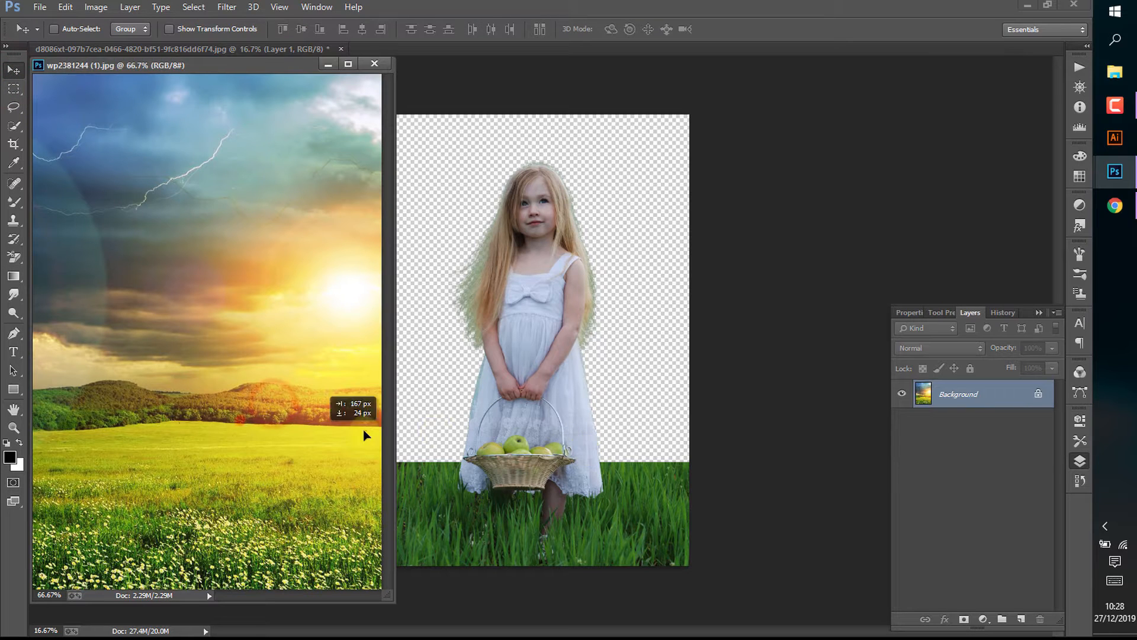
pyautogui.moveTo(334, 398); pyautogui.dragTo(528, 450)
pyautogui.click(375, 64)
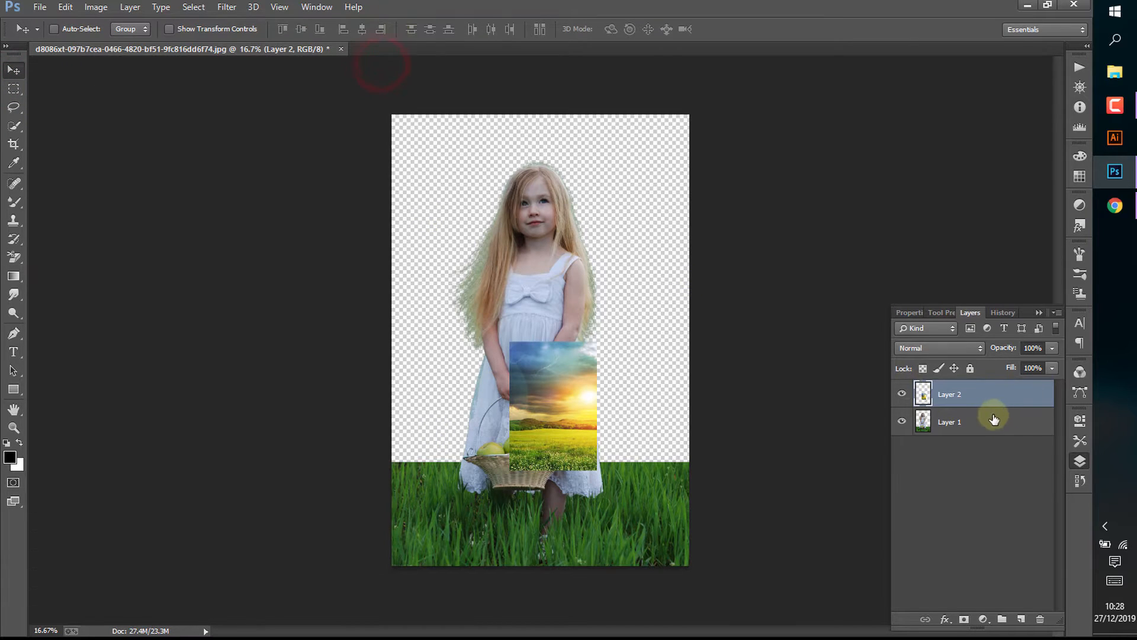
# Step: Place the sunset layer beneath Layer 1 and scale it to about 2512 × 3312 px, spanning the canvas width from its upper edge
pyautogui.moveTo(967, 405); pyautogui.dragTo(979, 457)
pyautogui.hotkey('ctrl', 't')
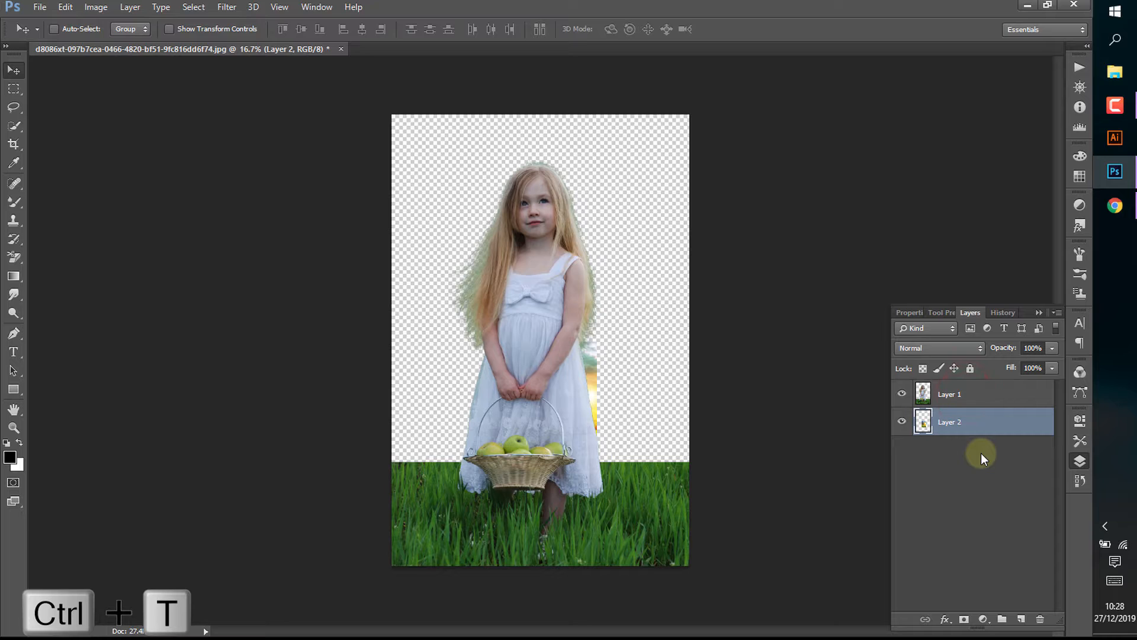
pyautogui.moveTo(541, 379); pyautogui.dragTo(423, 151)
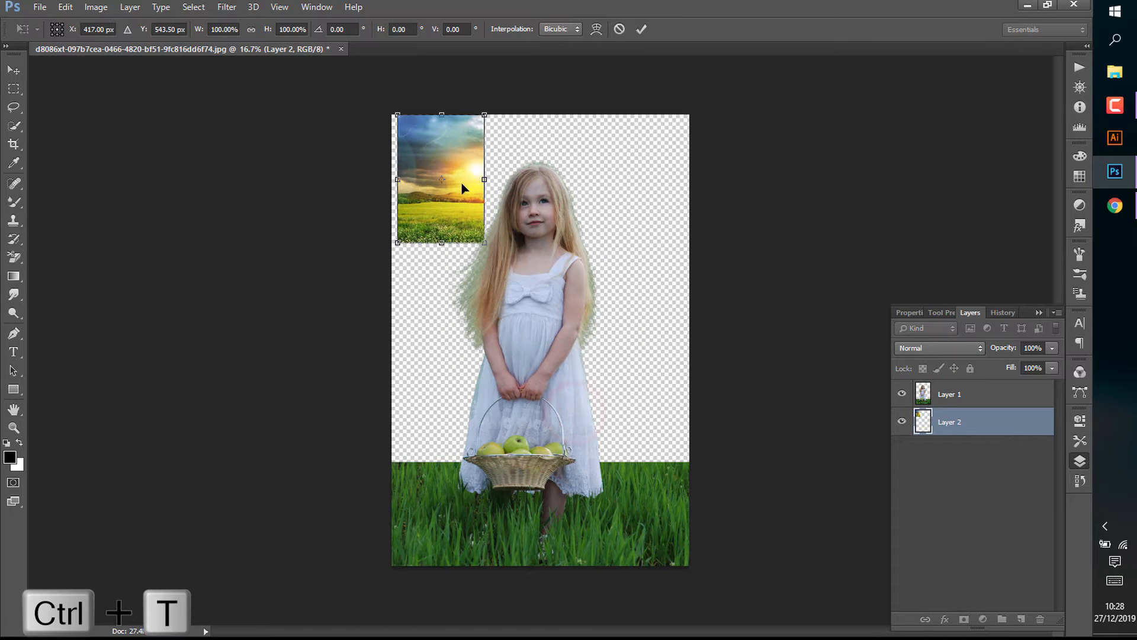
pyautogui.moveTo(492, 244); pyautogui.dragTo(691, 508)
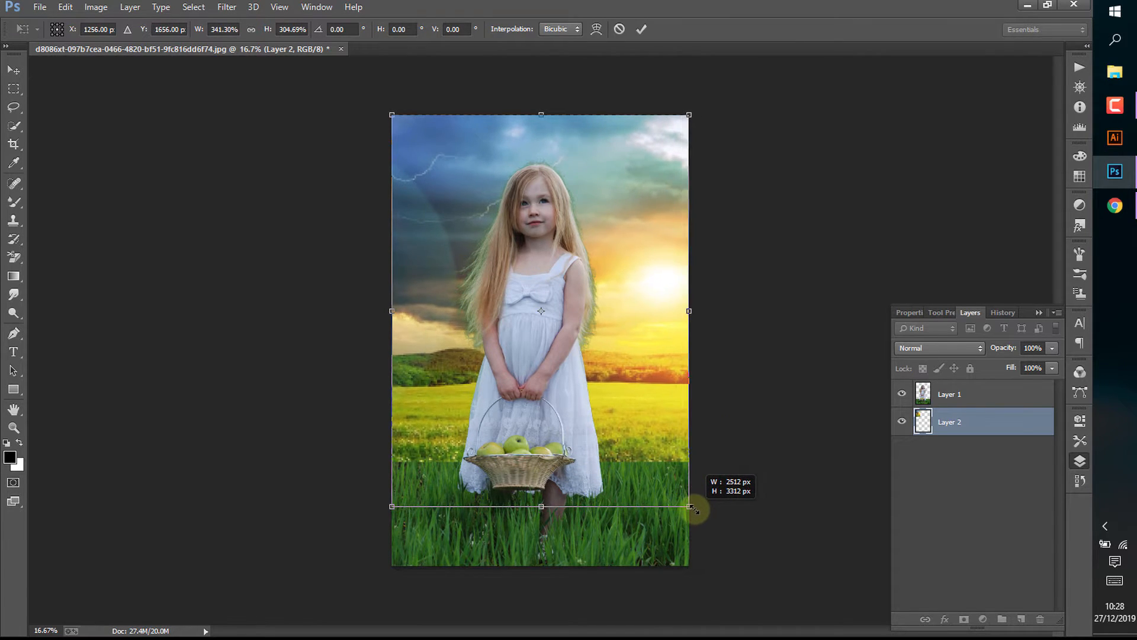
pyautogui.press('Return')
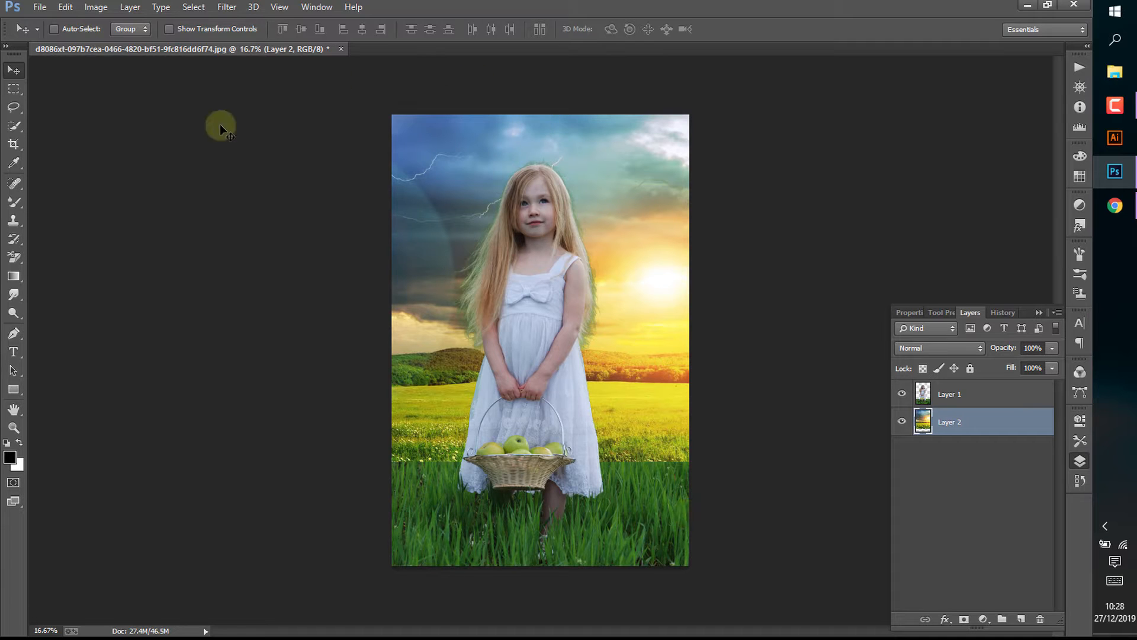
# Step: Erase the hard upper edge of the grass beside the girl's dress on the sun side of Layer 1 with a soft 300 px Eraser
pyautogui.click(14, 257)
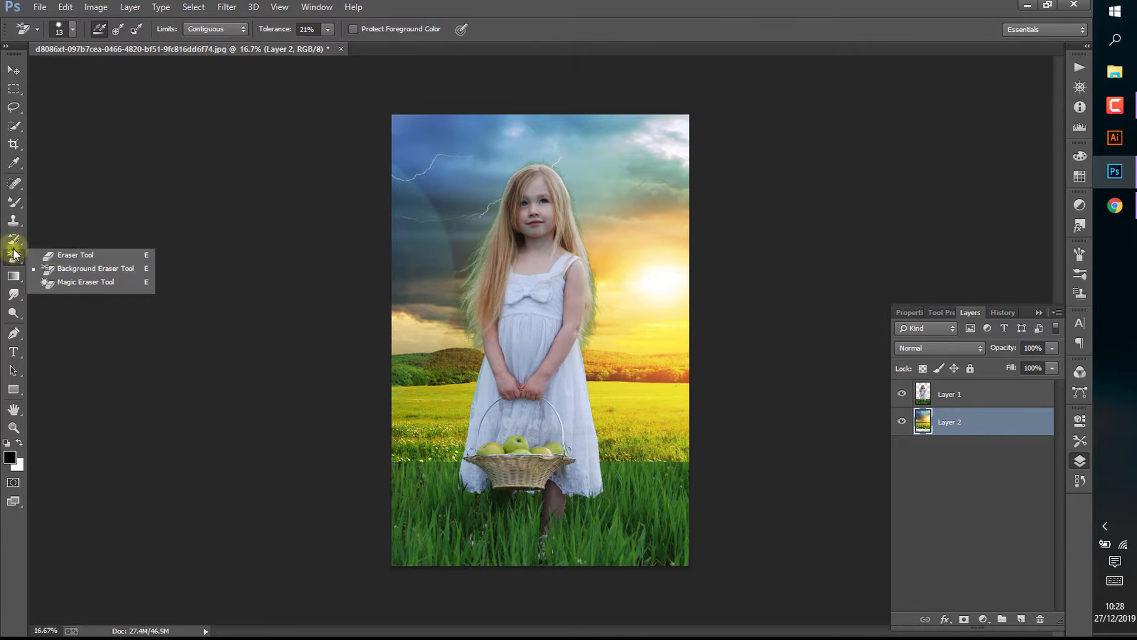
pyautogui.click(59, 251)
pyautogui.click(73, 29)
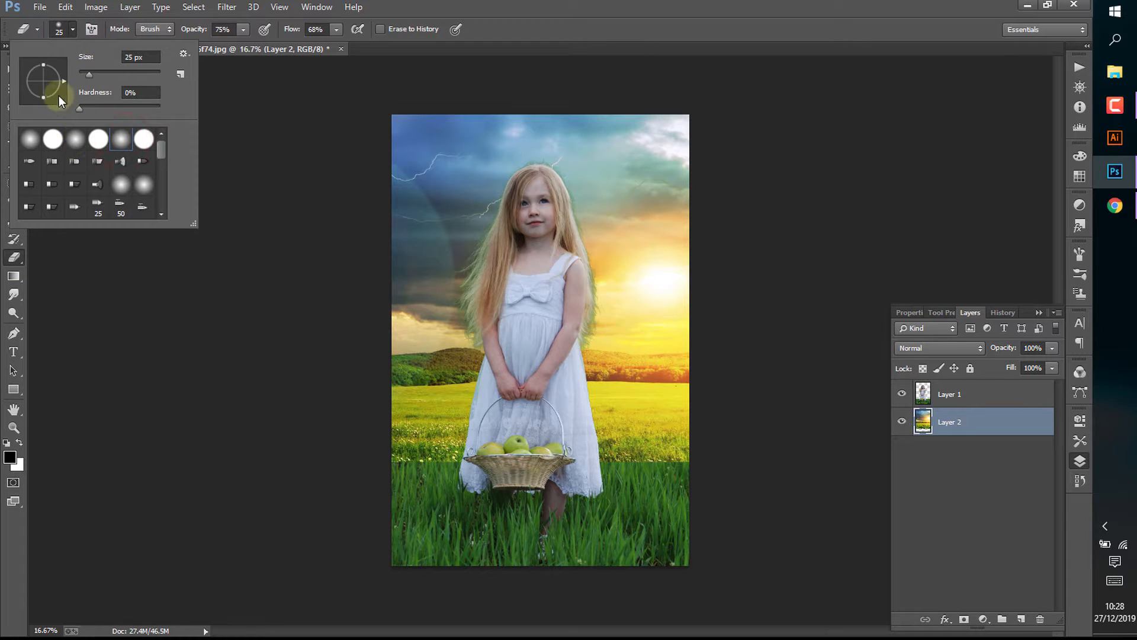
pyautogui.moveTo(87, 74); pyautogui.dragTo(86, 75)
pyautogui.click(629, 443)
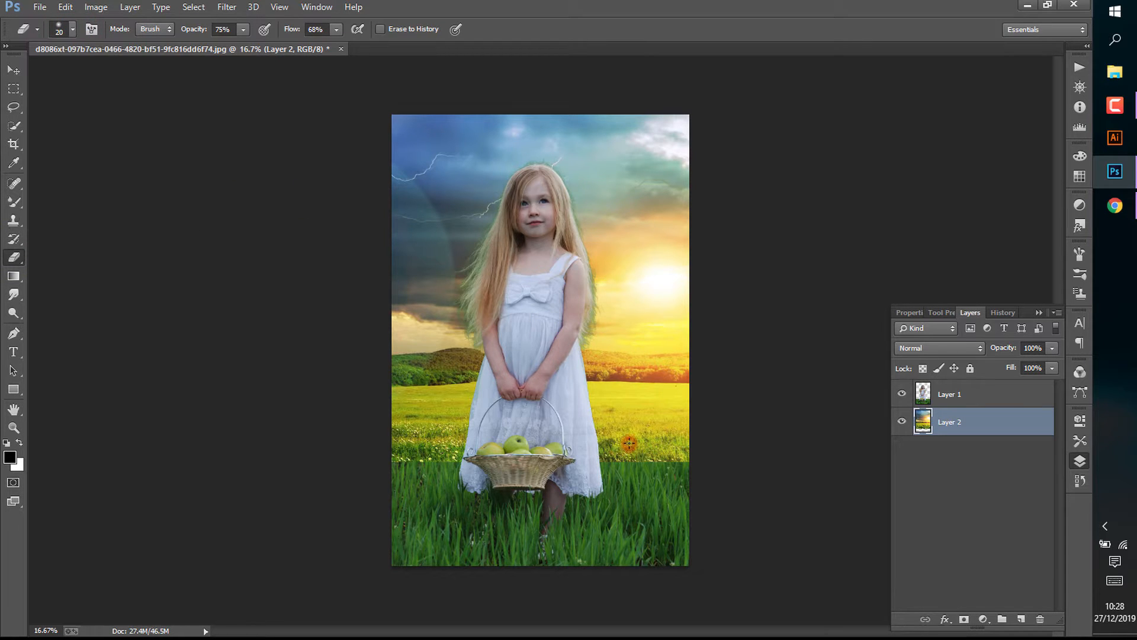
pyautogui.scroll(5, 627, 442)
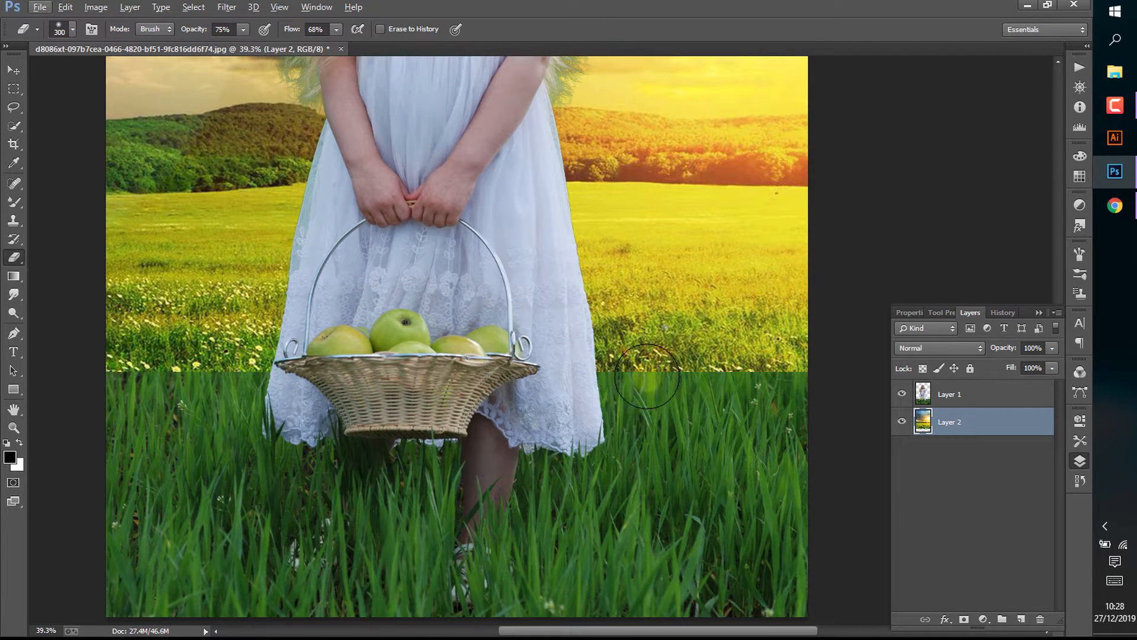
pyautogui.click(966, 390)
pyautogui.moveTo(651, 339)
pyautogui.mouseDown()
pyautogui.moveTo(653, 379)
pyautogui.moveTo(630, 370)
pyautogui.moveTo(800, 366)
pyautogui.moveTo(796, 384)
pyautogui.moveTo(772, 360)
pyautogui.mouseUp()
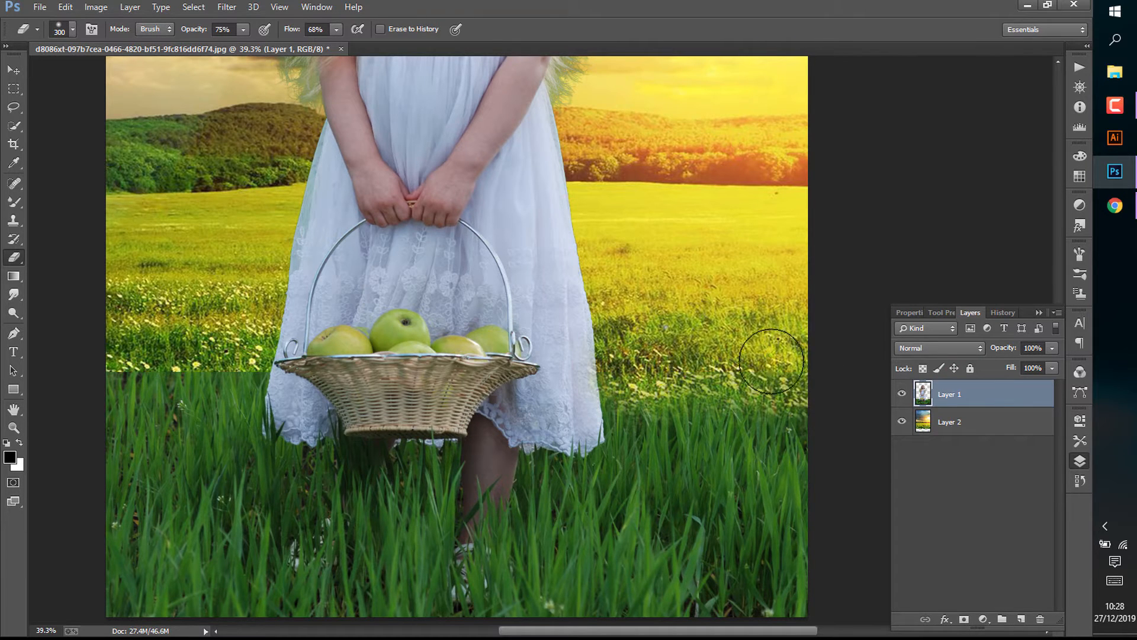
# Step: Lower the Eraser flow to 41% and soften the grass edge on the other side of the girl's dress
pyautogui.click(336, 29)
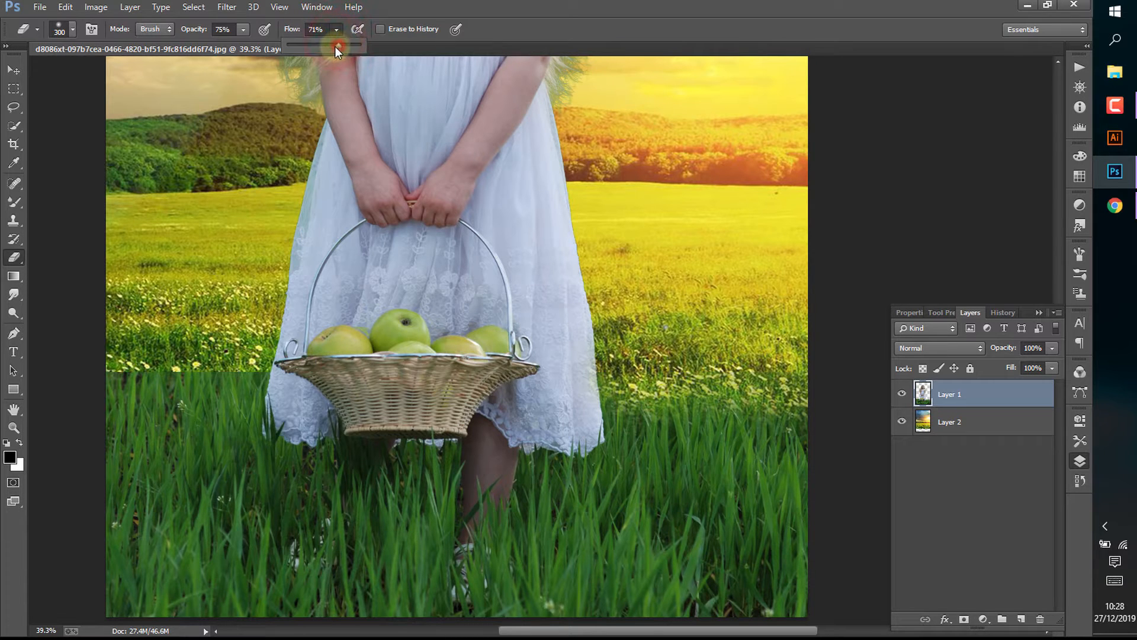
pyautogui.moveTo(335, 46); pyautogui.dragTo(318, 50)
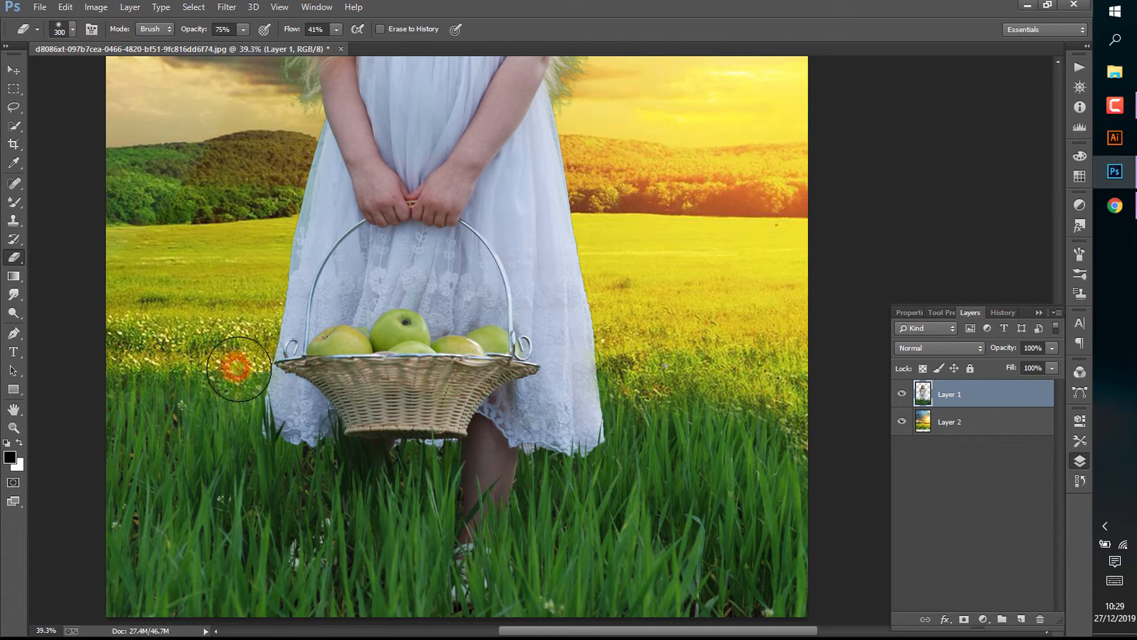
pyautogui.moveTo(239, 368)
pyautogui.mouseDown()
pyautogui.moveTo(174, 356)
pyautogui.moveTo(91, 360)
pyautogui.moveTo(67, 395)
pyautogui.moveTo(86, 399)
pyautogui.moveTo(80, 411)
pyautogui.moveTo(95, 375)
pyautogui.moveTo(158, 323)
pyautogui.moveTo(75, 409)
pyautogui.moveTo(111, 354)
pyautogui.mouseUp()
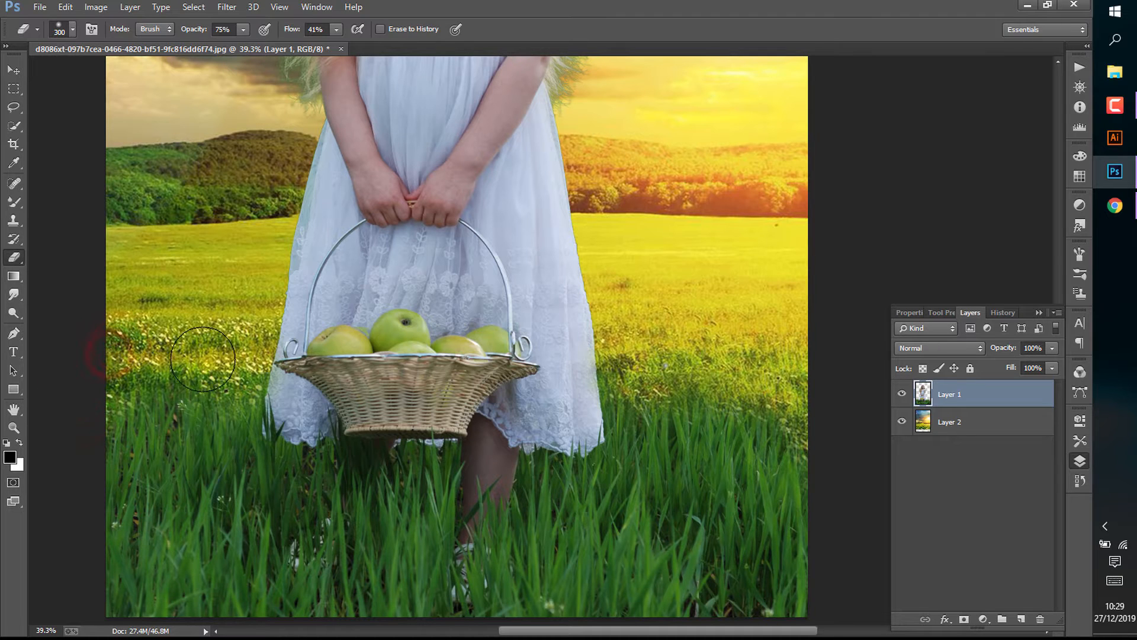
pyautogui.moveTo(235, 363); pyautogui.dragTo(125, 357)
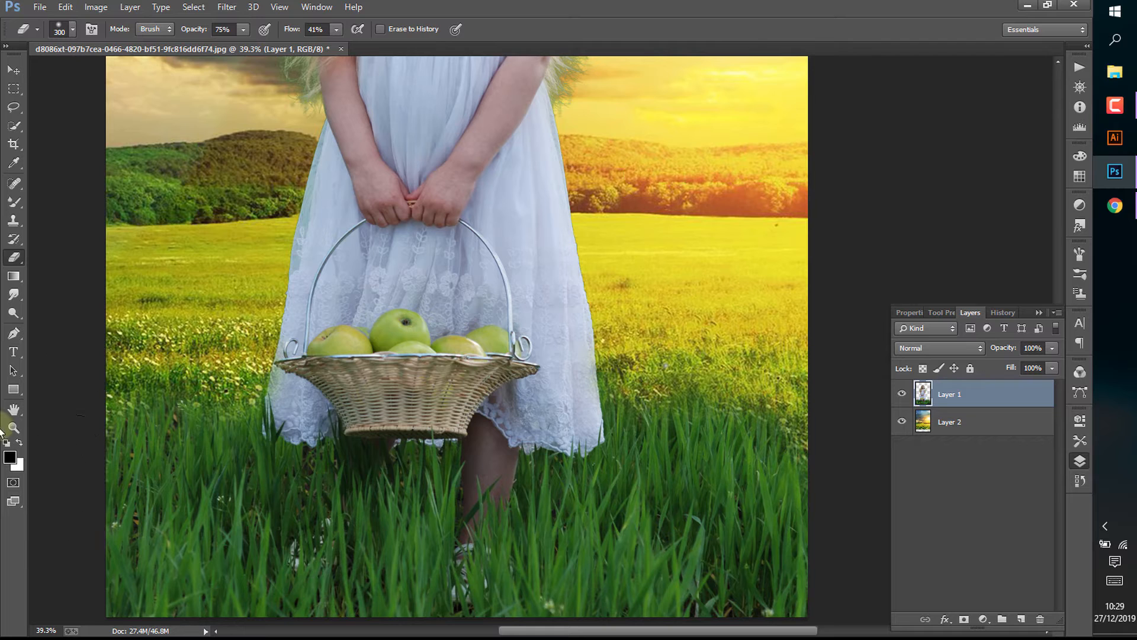
# Step: Scale the girl's layer down to slightly more than half size and place it near the middle of the canvas's lower edge
pyautogui.scroll(-5, 156, 392)
pyautogui.hotkey('ctrl', 't')
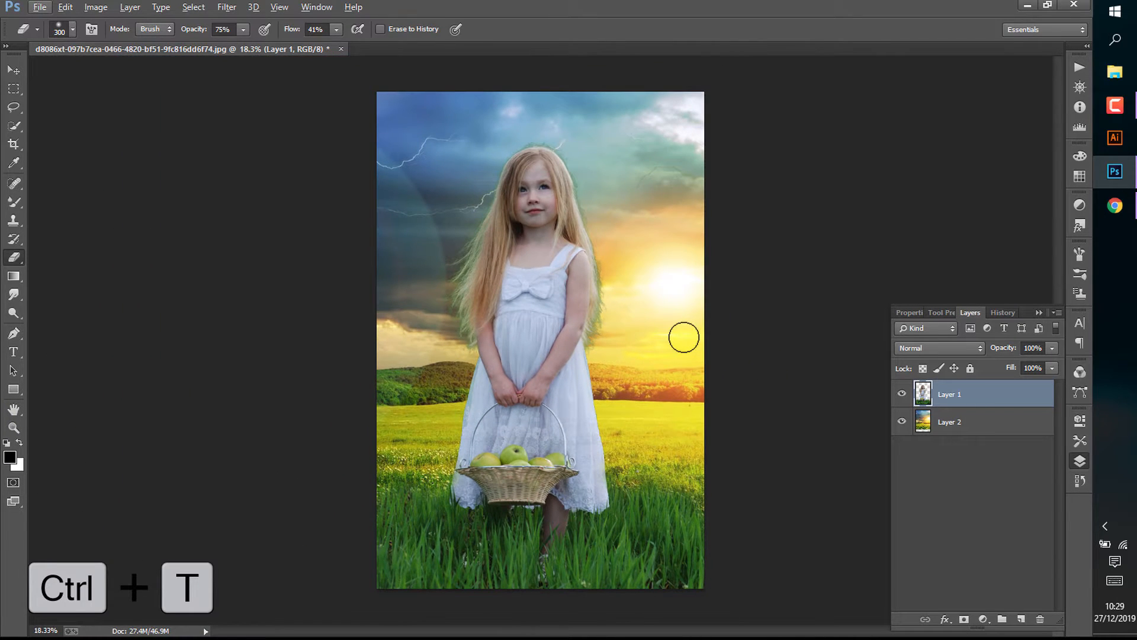
pyautogui.moveTo(377, 92); pyautogui.dragTo(503, 353)
pyautogui.moveTo(615, 539); pyautogui.dragTo(535, 540)
pyautogui.press('Return')
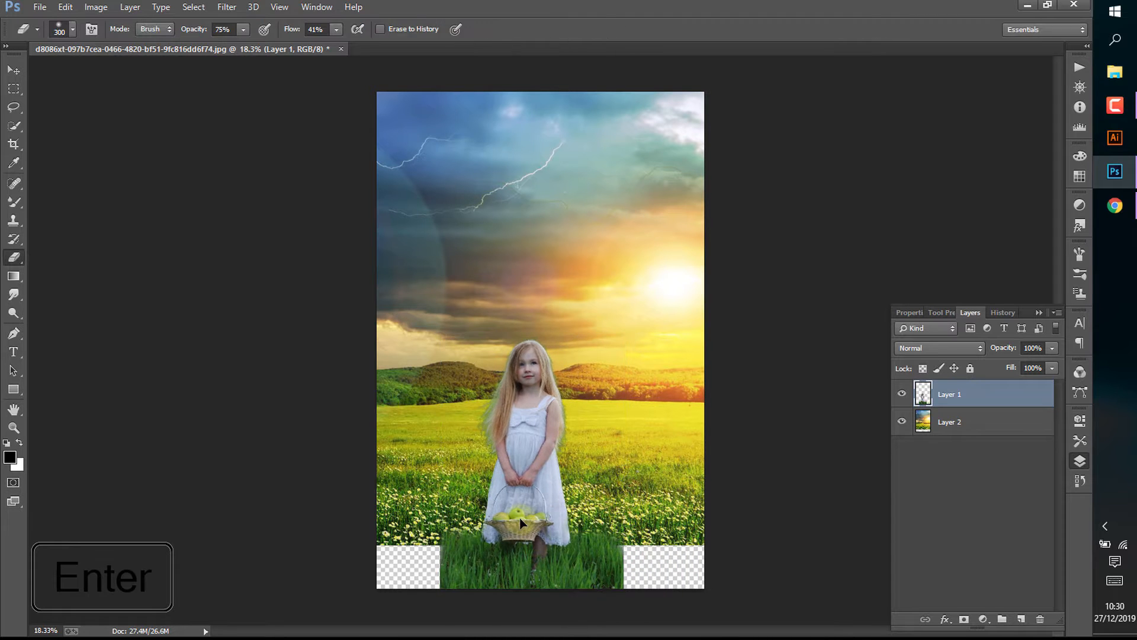
# Step: Select the outer strip of grass on the sun side of the girl with a rectangular marquee and stretch its width to 149.01%
pyautogui.scroll(2, 632, 632)
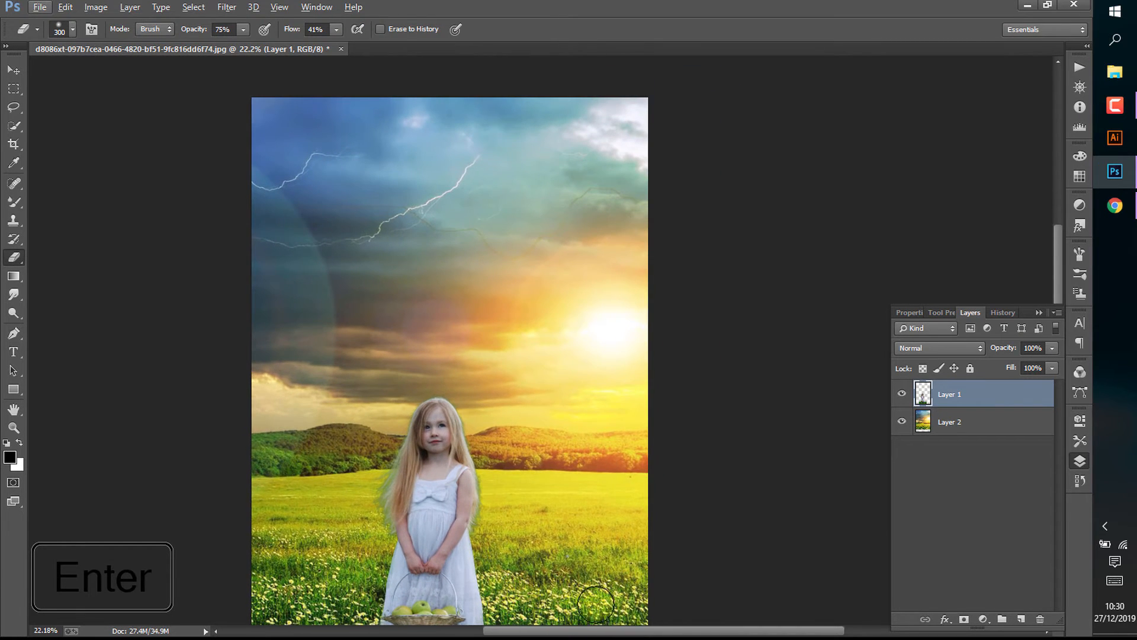
pyautogui.scroll(8, 592, 604)
pyautogui.scroll(-3, 540, 591)
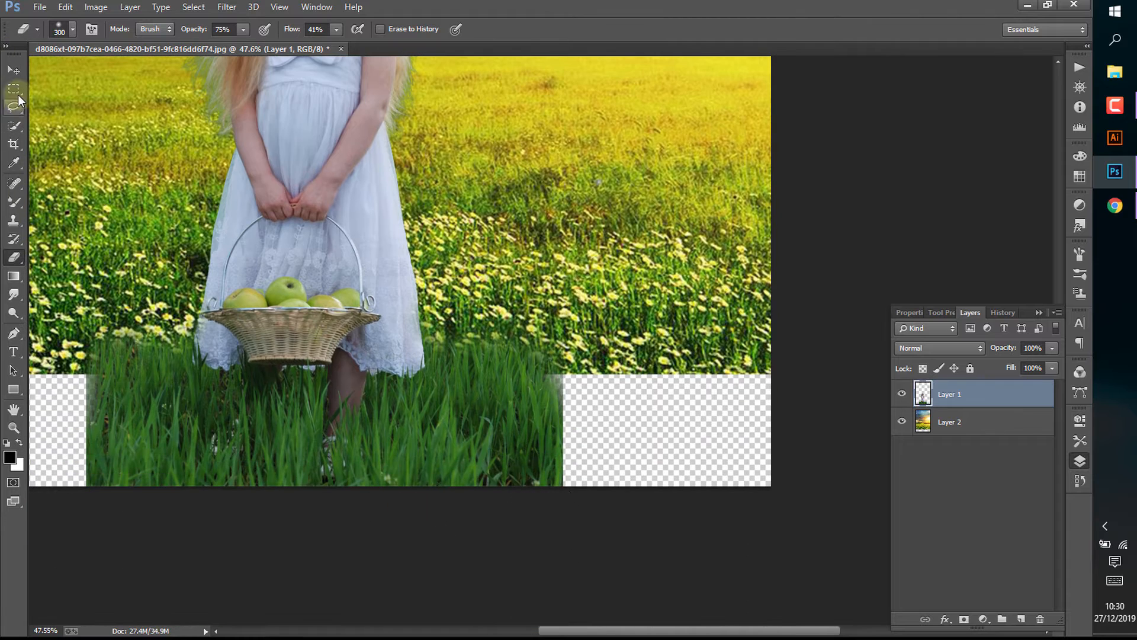
pyautogui.click(14, 89)
pyautogui.moveTo(456, 325); pyautogui.dragTo(553, 528)
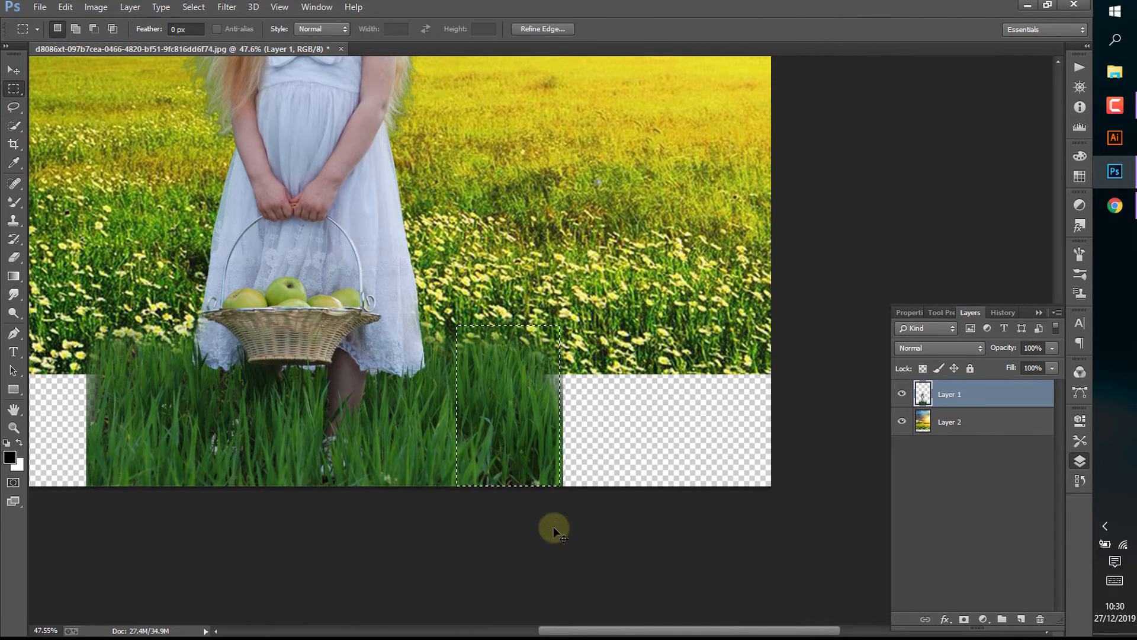
pyautogui.hotkey('ctrl', 't')
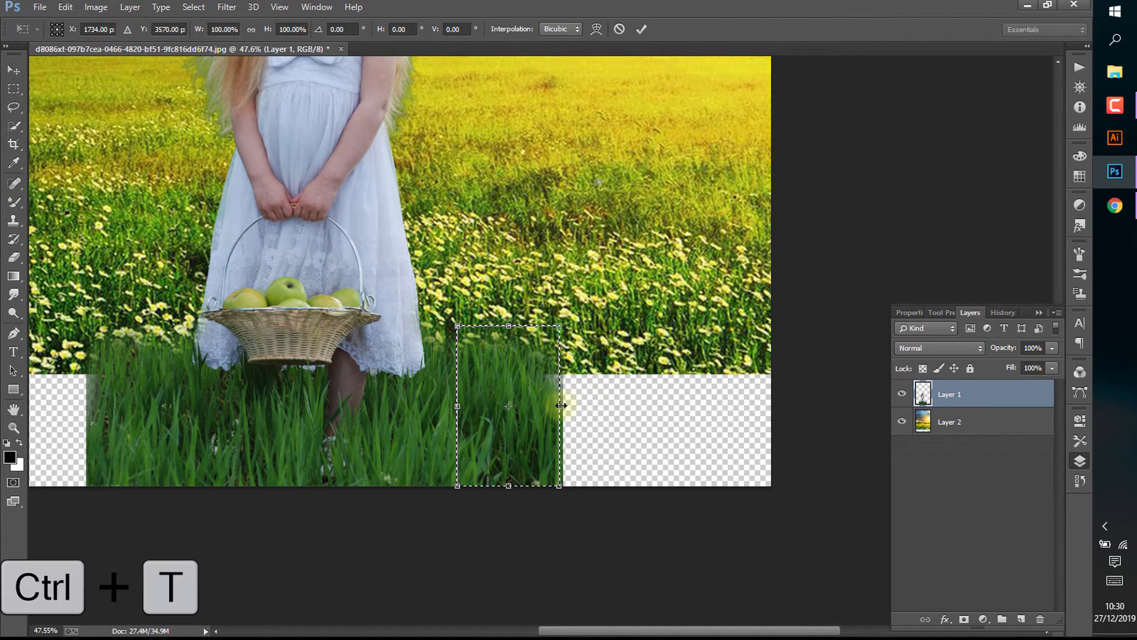
pyautogui.moveTo(563, 407); pyautogui.dragTo(612, 419)
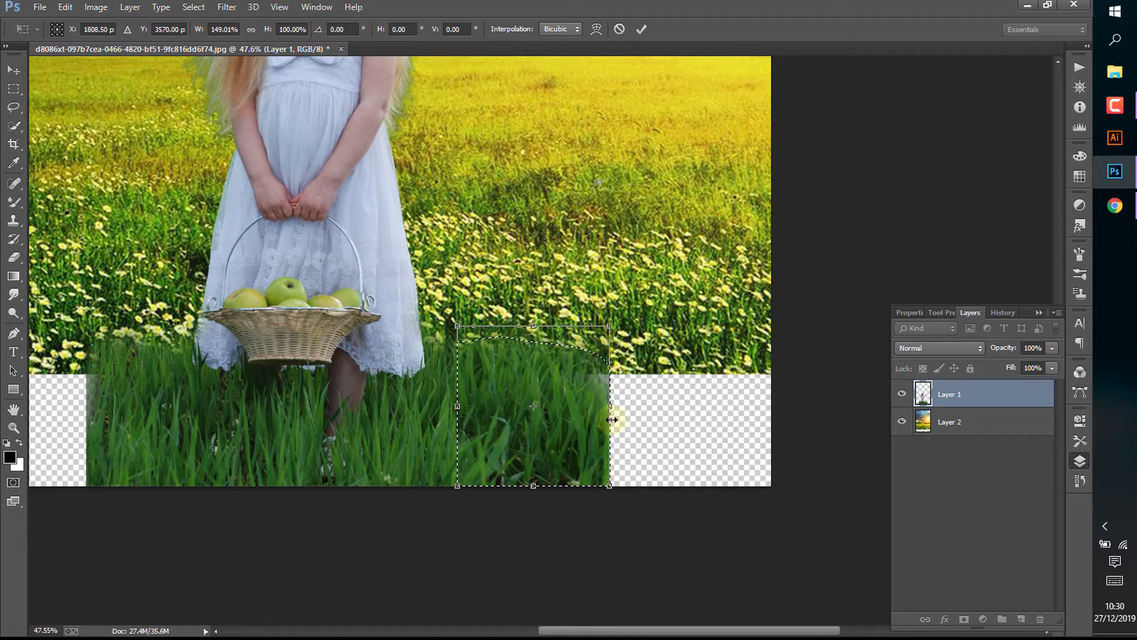
pyautogui.press('Return')
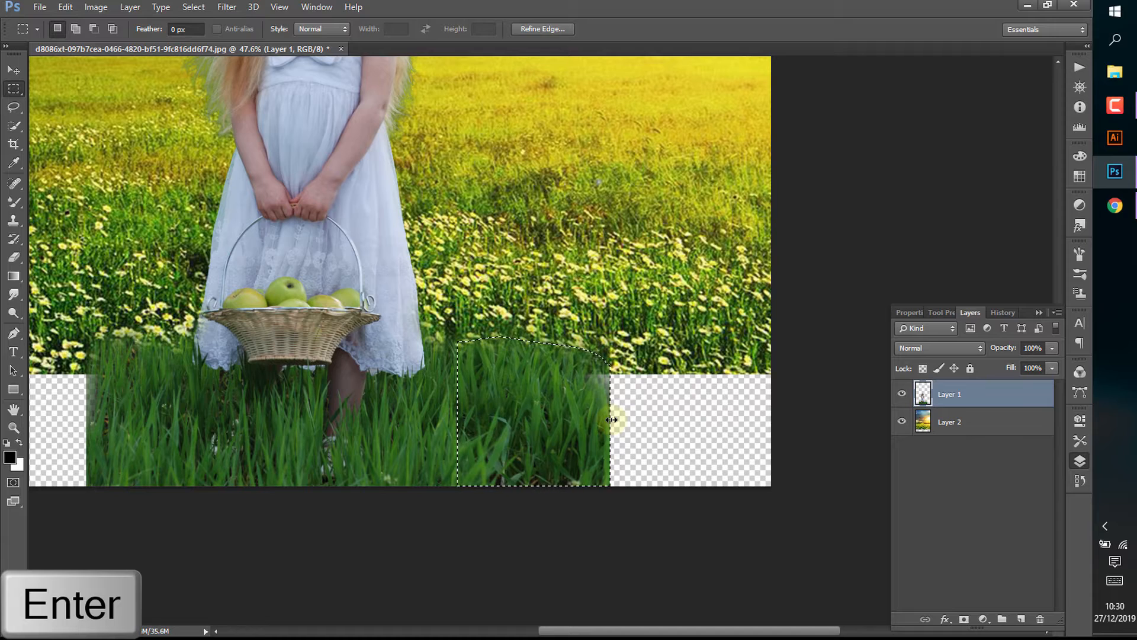
pyautogui.hotkey('ctrl', 't')
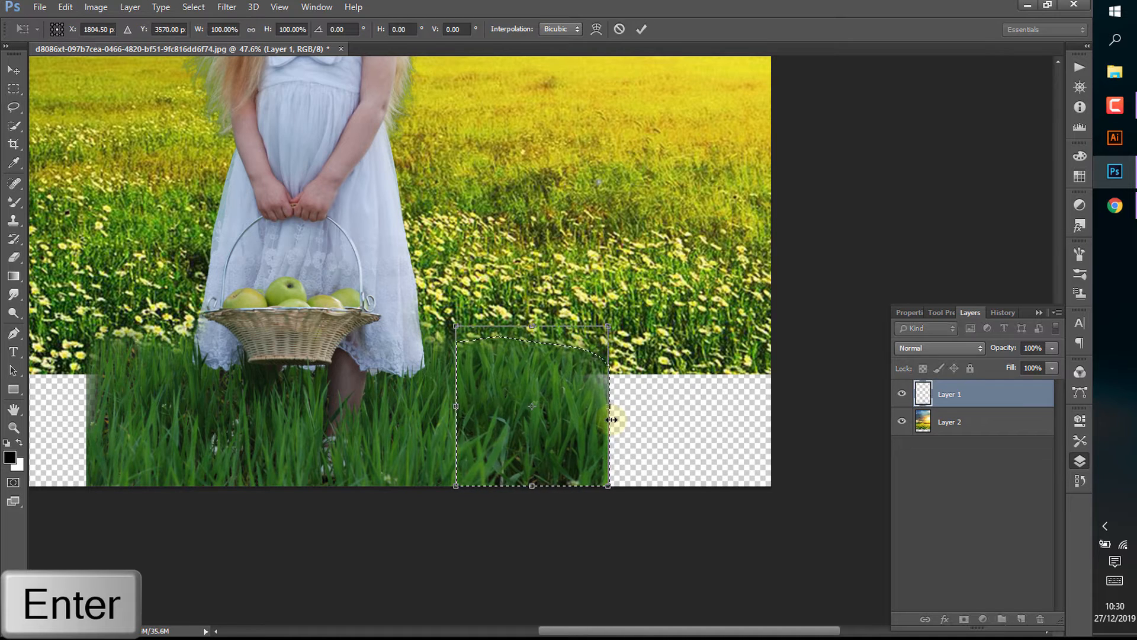
pyautogui.press('Return')
# Step: Copy the selected grass to a new layer and shift it horizontally into the empty area on the sun side, overlapping the existing grass
pyautogui.hotkey('ctrl', 'j')
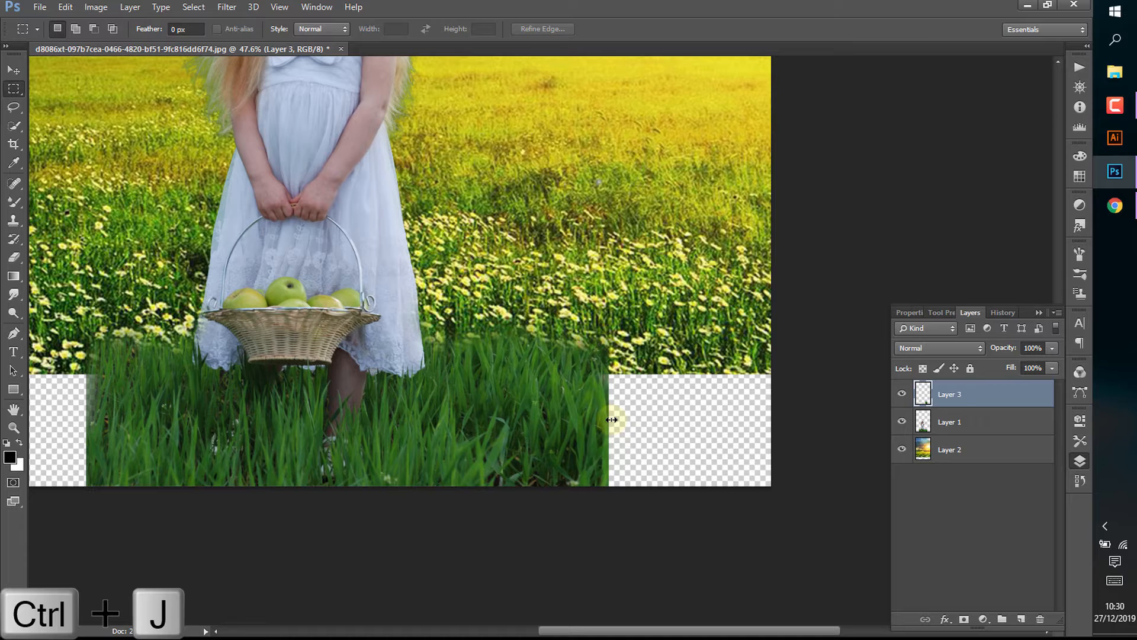
pyautogui.click(14, 70)
pyautogui.hotkey('shift', 'Right')
pyautogui.hotkey('shift', 'Right')
pyautogui.hotkey('shift', 'Right')
pyautogui.hotkey('shift', 'Right')
pyautogui.hotkey('shift', 'Right')
pyautogui.hotkey('shift', 'Right')
pyautogui.hotkey('shift', 'Right')
pyautogui.hotkey('shift', 'Right')
pyautogui.hotkey('shift', 'Right')
pyautogui.hotkey('shift', 'Right')
pyautogui.hotkey('shift', 'Right')
pyautogui.hotkey('shift', 'Right')
pyautogui.hotkey('shift', 'Right')
pyautogui.hotkey('shift', 'Right')
pyautogui.hotkey('shift', 'Right')
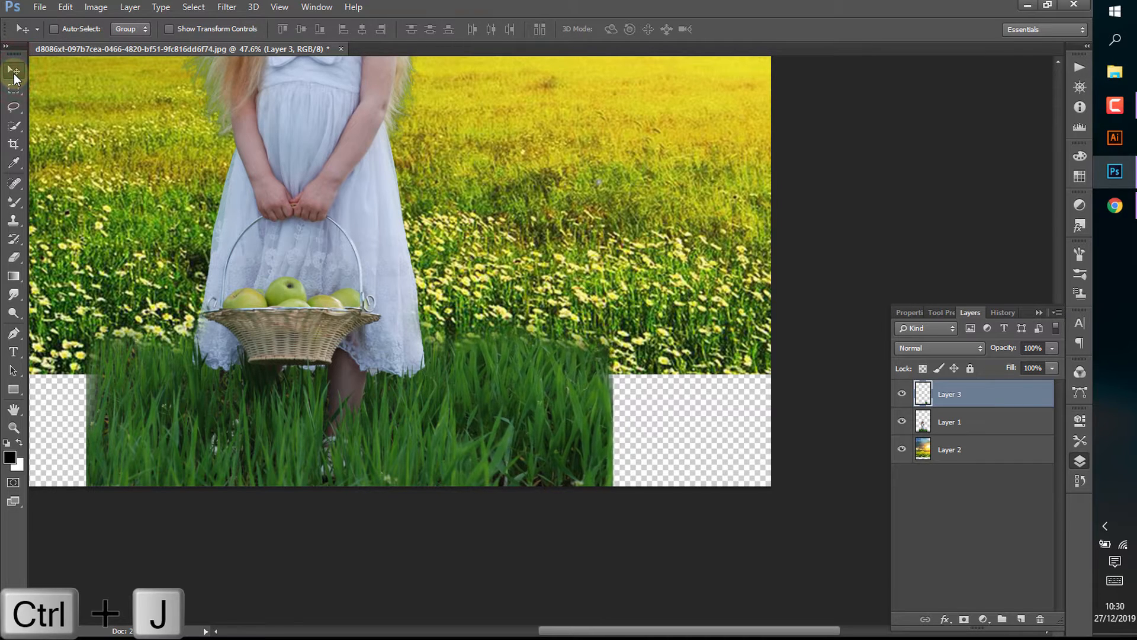
pyautogui.hotkey('shift', 'Right')
pyautogui.hotkey('shift', 'Right')
pyautogui.hotkey('shift', 'Right')
pyautogui.hotkey('shift', 'Right')
pyautogui.hotkey('shift', 'Right')
pyautogui.hotkey('shift', 'Right')
pyautogui.hotkey('shift', 'Right')
pyautogui.hotkey('shift', 'Right')
pyautogui.hotkey('shift', 'Right')
pyautogui.hotkey('shift', 'Right')
pyautogui.hotkey('shift', 'Right')
pyautogui.hotkey('shift', 'Right')
pyautogui.hotkey('shift', 'Right')
pyautogui.hotkey('shift', 'Right')
pyautogui.hotkey('shift', 'Right')
pyautogui.hotkey('shift', 'Right')
pyautogui.hotkey('shift', 'Right')
pyautogui.hotkey('shift', 'Right')
pyautogui.hotkey('shift', 'Right')
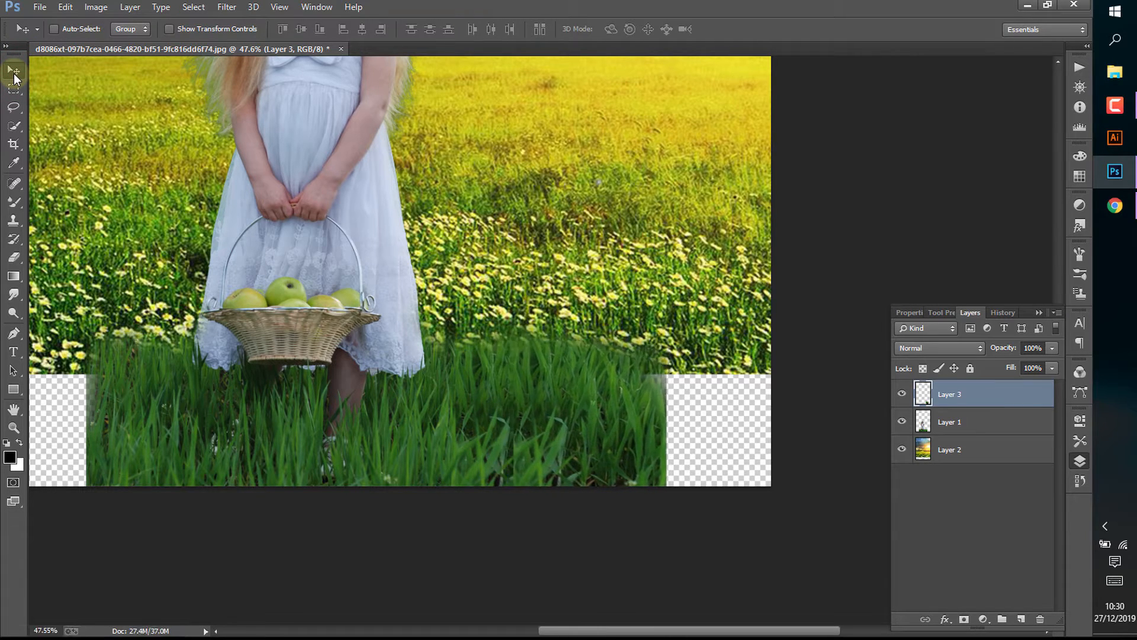
pyautogui.hotkey('shift', 'Right')
pyautogui.hotkey('shift', 'Right')
pyautogui.hotkey('shift', 'Right')
pyautogui.hotkey('shift', 'Right')
pyautogui.hotkey('shift', 'Right')
pyautogui.hotkey('shift', 'Right')
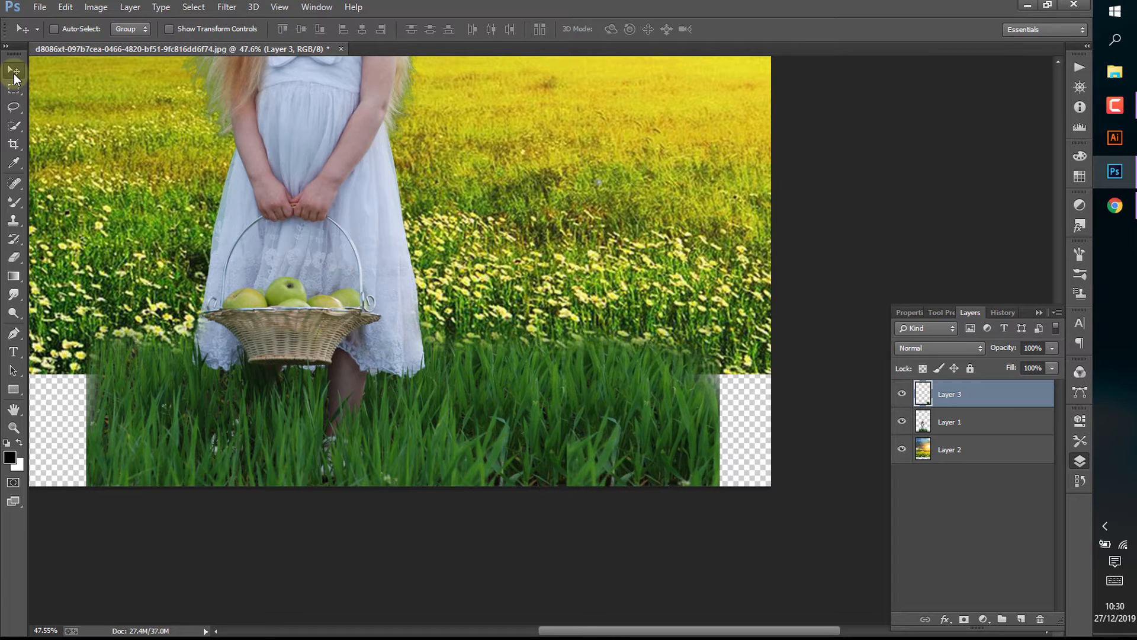
pyautogui.hotkey('shift', 'Left')
pyautogui.hotkey('shift', 'Left')
pyautogui.hotkey('shift', 'Left')
pyautogui.hotkey('shift', 'Left')
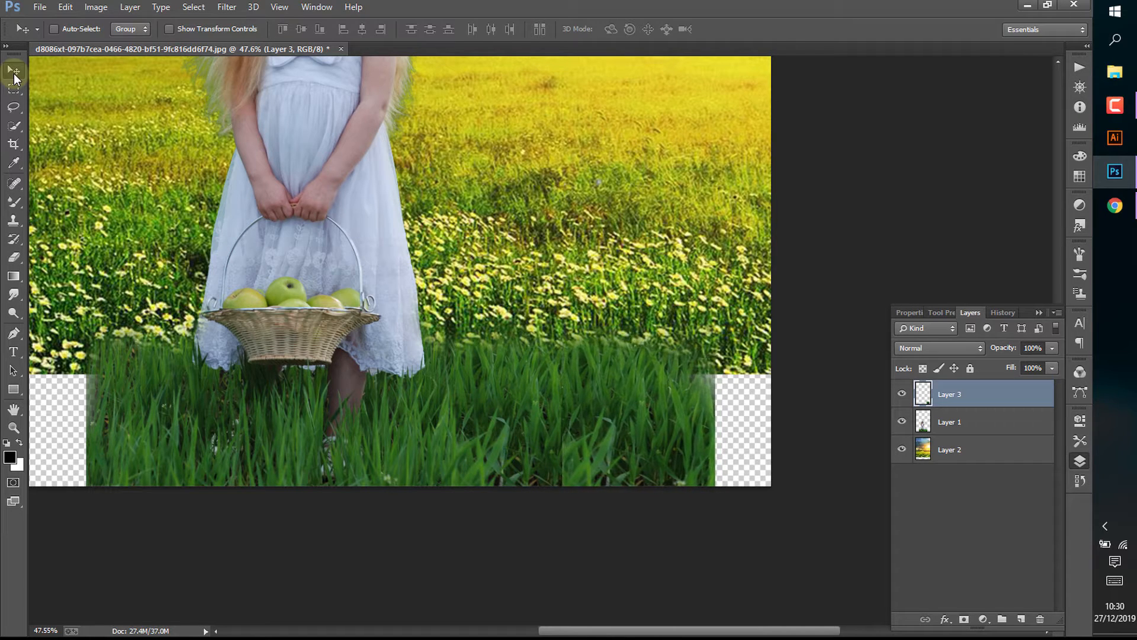
# Step: Duplicate Layer 3 and shift the copy outward until the grass reaches the canvas edge on the sun side
pyautogui.hotkey('ctrl', 'j')
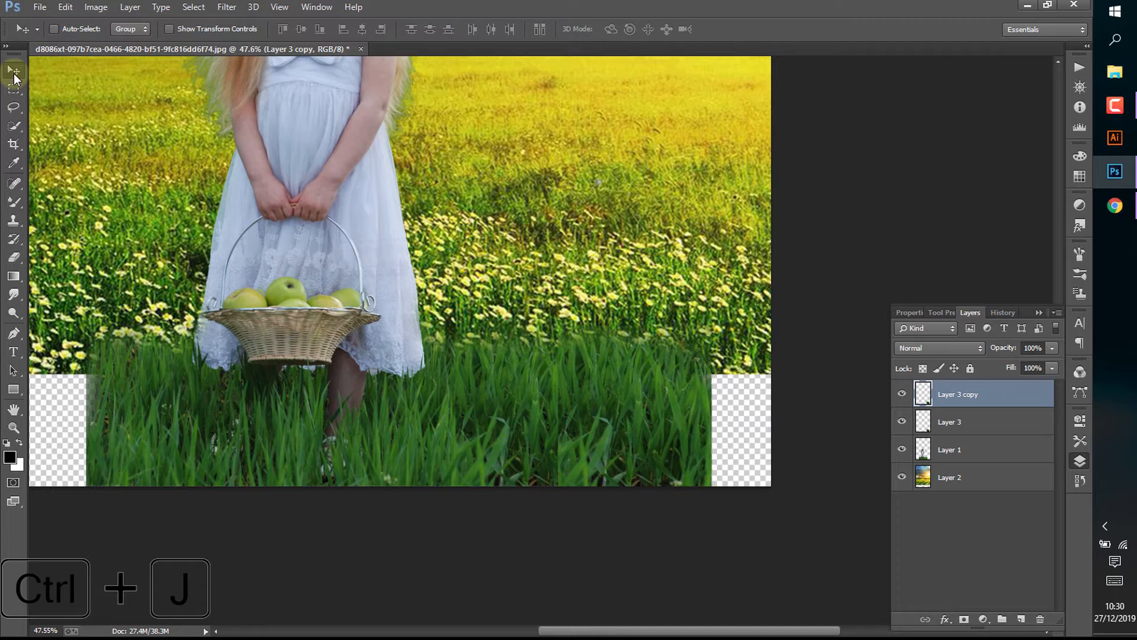
pyautogui.hotkey('shift', 'Right')
pyautogui.hotkey('shift', 'Right')
pyautogui.hotkey('shift', 'Right')
pyautogui.hotkey('shift', 'Right')
pyautogui.hotkey('shift', 'Right')
pyautogui.hotkey('shift', 'Right')
pyautogui.hotkey('shift', 'Right')
pyautogui.hotkey('shift', 'Right')
pyautogui.hotkey('shift', 'Right')
pyautogui.hotkey('shift', 'Right')
pyautogui.hotkey('shift', 'Right')
pyautogui.hotkey('shift', 'Right')
pyautogui.hotkey('shift', 'Right')
pyautogui.hotkey('shift', 'Right')
pyautogui.hotkey('shift', 'Right')
pyautogui.hotkey('shift', 'Right')
pyautogui.hotkey('shift', 'Right')
pyautogui.hotkey('shift', 'Right')
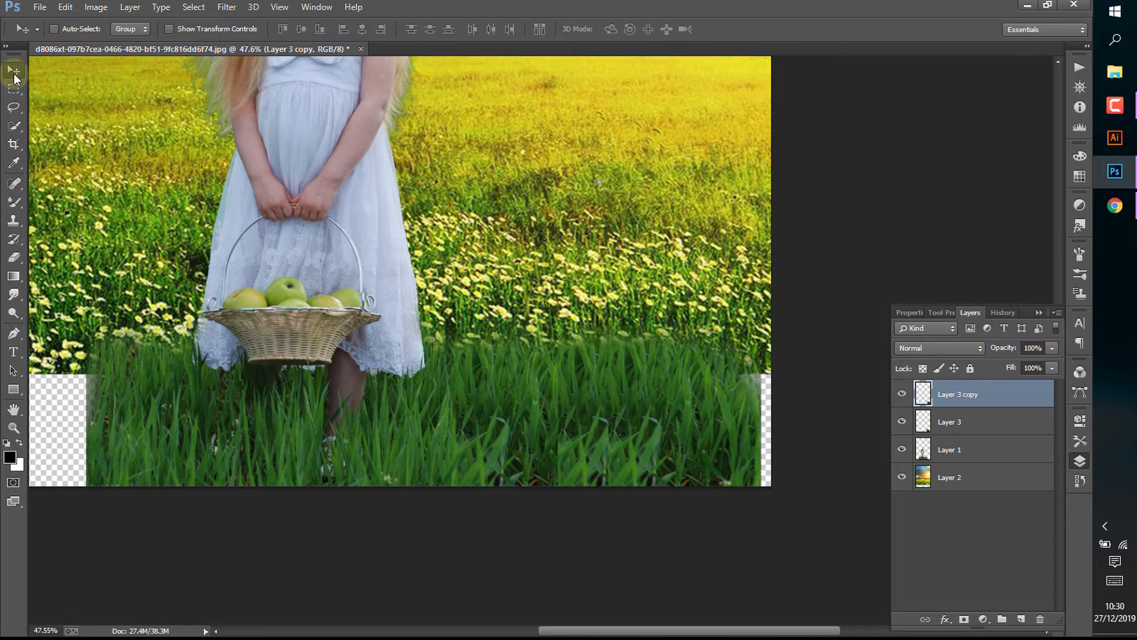
pyautogui.hotkey('shift', 'Right')
pyautogui.hotkey('shift', 'Right')
pyautogui.hotkey('shift', 'Right')
pyautogui.hotkey('shift', 'Right')
pyautogui.hotkey('shift', 'Right')
pyautogui.hotkey('shift', 'Right')
pyautogui.hotkey('shift', 'Right')
pyautogui.hotkey('shift', 'Right')
pyautogui.hotkey('shift', 'Right')
pyautogui.hotkey('shift', 'Right')
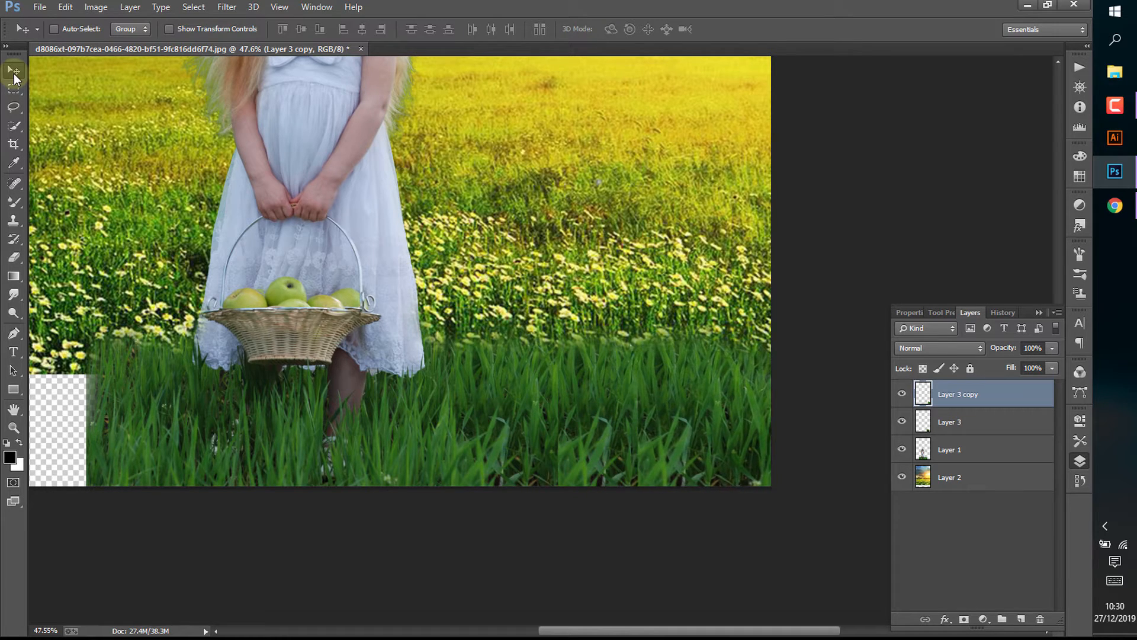
pyautogui.hotkey('shift', 'Right')
pyautogui.hotkey('shift', 'Right')
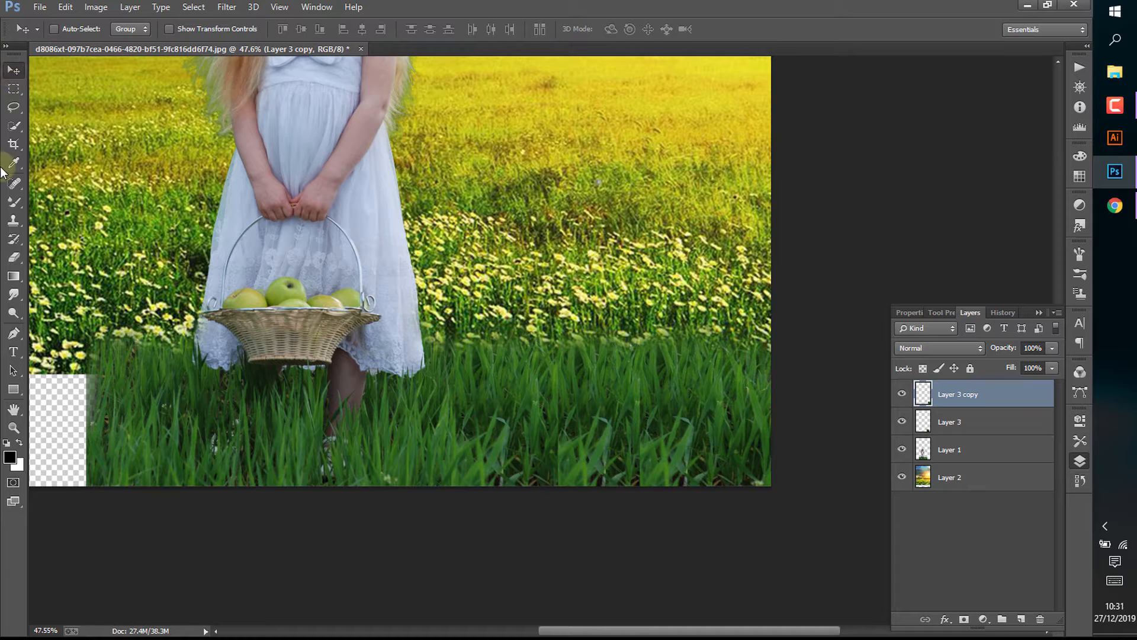
# Step: Blend the vertical seams of the grass patches on Layer 3 copy and Layer 3 with an 80 px Eraser
pyautogui.press('e')
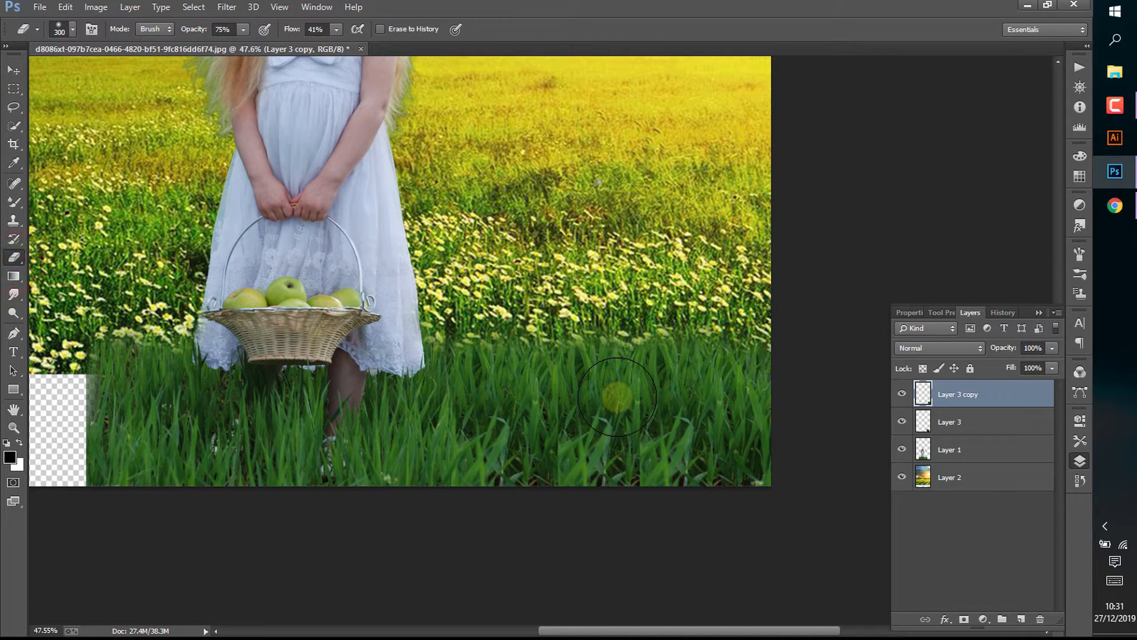
pyautogui.press('[')
pyautogui.press('[')
pyautogui.press('[')
pyautogui.press('[')
pyautogui.press('[')
pyautogui.press('[')
pyautogui.press('[')
pyautogui.press('[')
pyautogui.moveTo(638, 359)
pyautogui.mouseDown()
pyautogui.moveTo(637, 497)
pyautogui.moveTo(642, 460)
pyautogui.mouseUp()
pyautogui.click(992, 419)
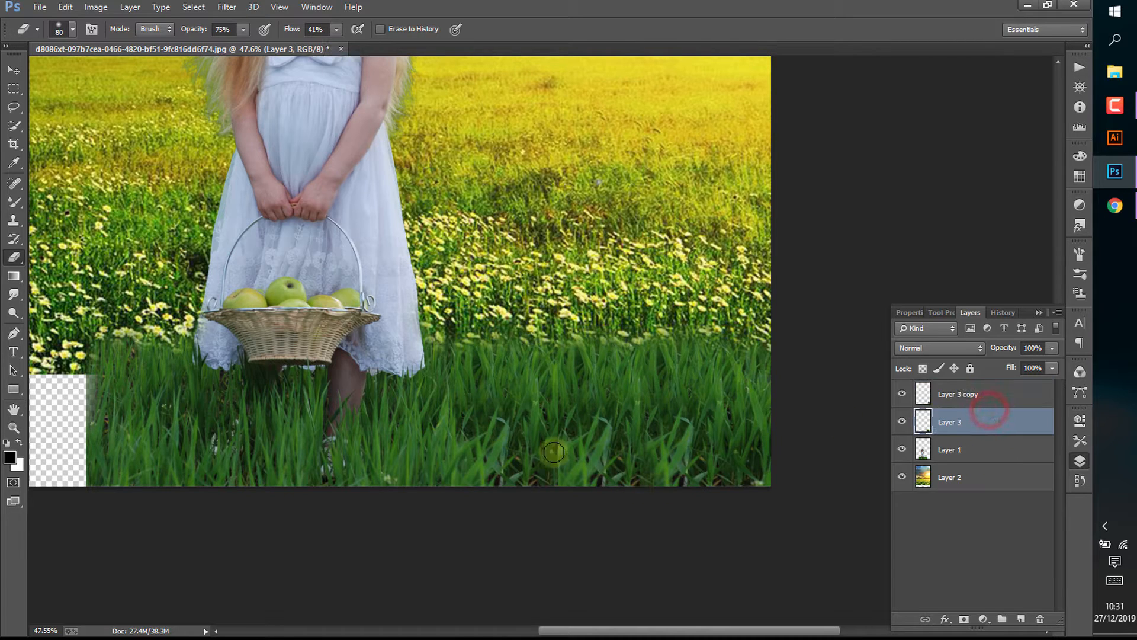
pyautogui.moveTo(554, 490); pyautogui.dragTo(556, 461)
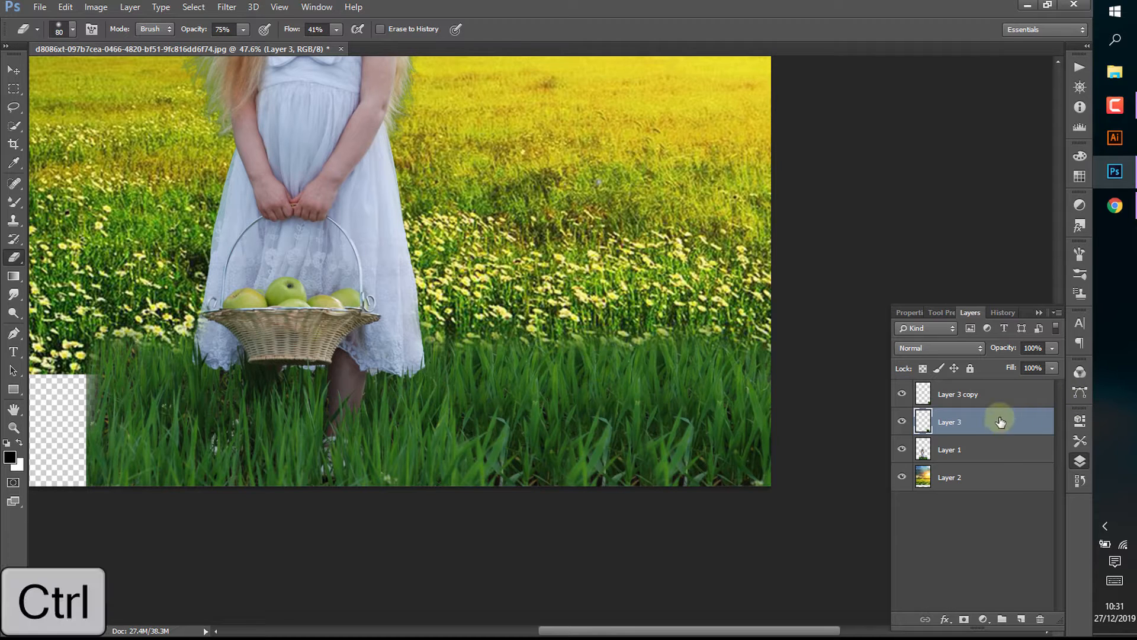
# Step: Duplicate Layer 3 and Layer 3 copy together and move the duplicates over the empty area on the opposite side of the girl
pyautogui.keyDown('ctrl'); pyautogui.click(1000, 396); pyautogui.keyUp('ctrl')
pyautogui.hotkey('ctrl', 'j')
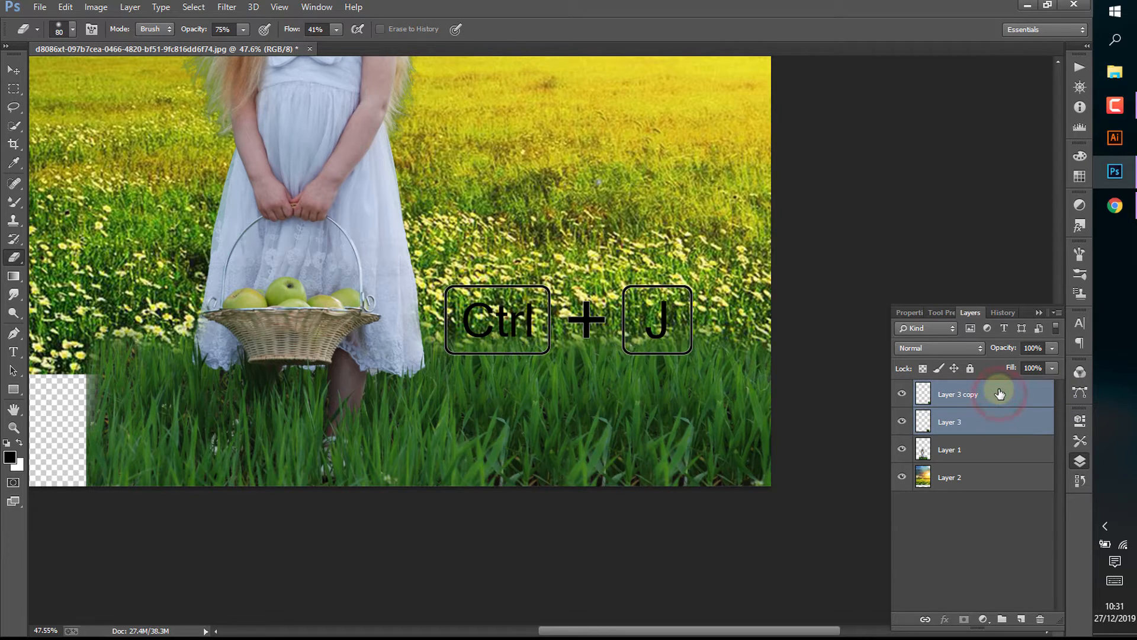
pyautogui.click(13, 70)
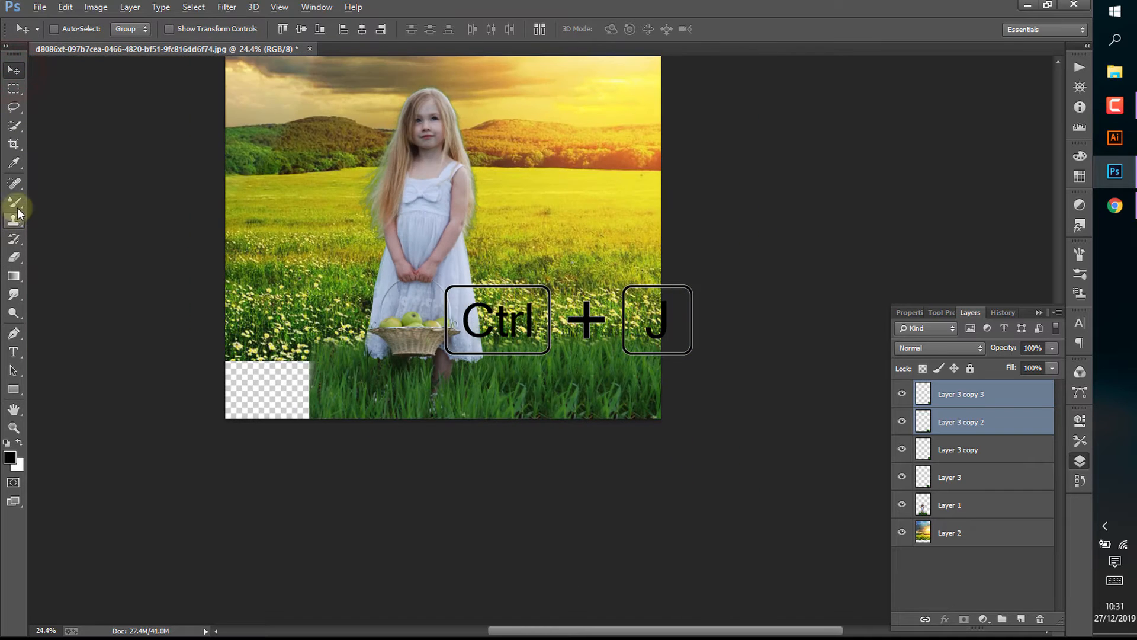
pyautogui.scroll(-3, 544, 347)
pyautogui.moveTo(611, 411); pyautogui.dragTo(277, 401)
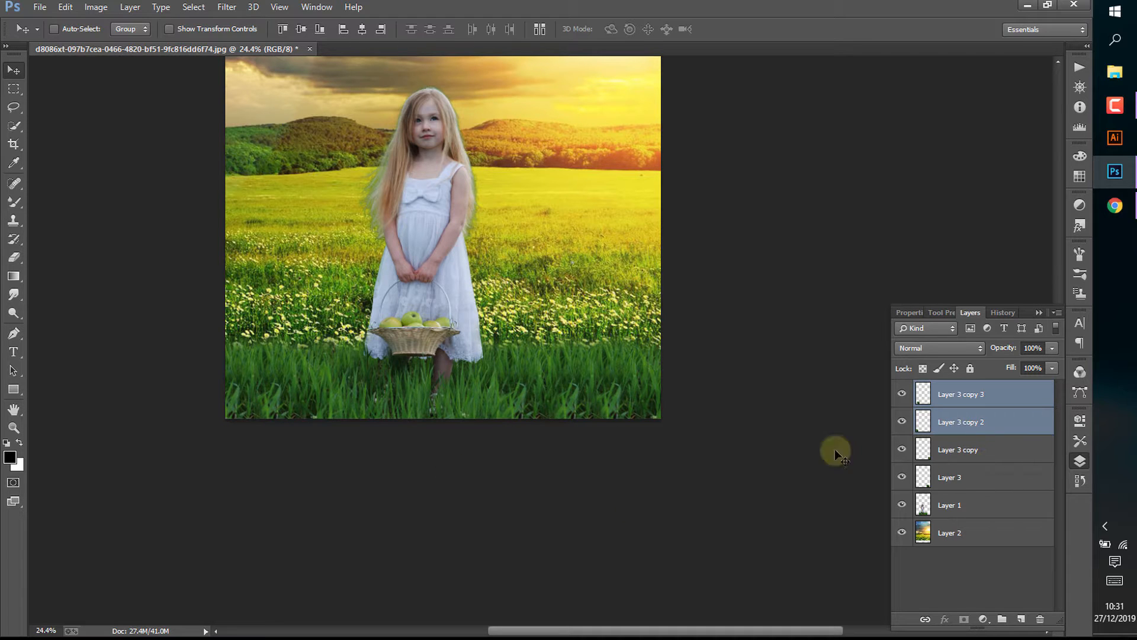
pyautogui.scroll(5, 291, 429)
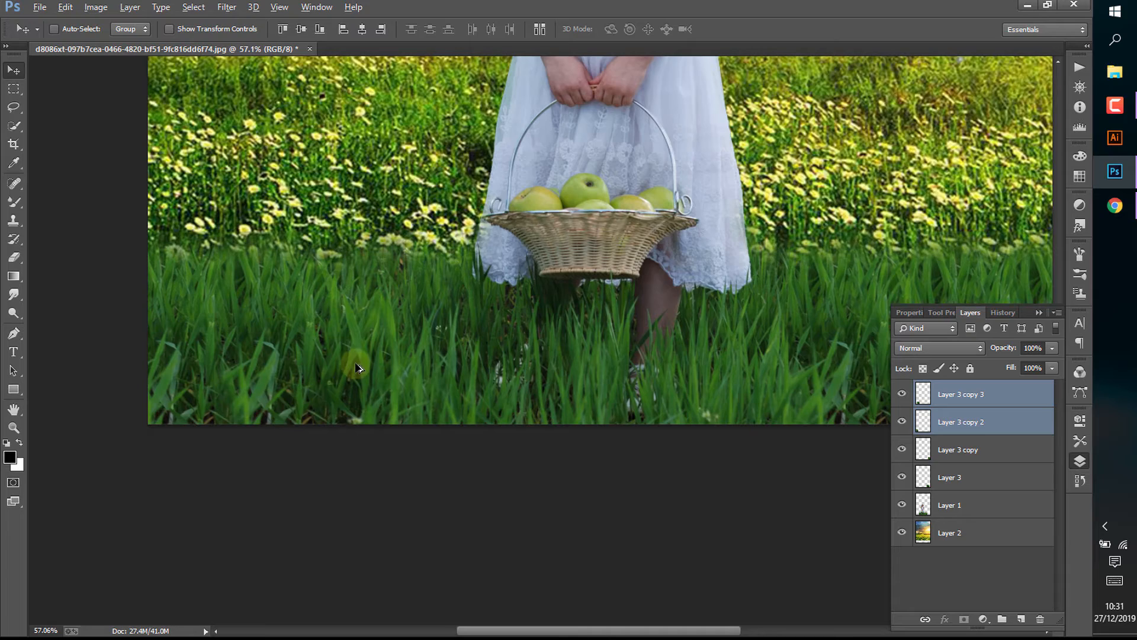
pyautogui.scroll(3, 356, 367)
pyautogui.scroll(-1, 356, 367)
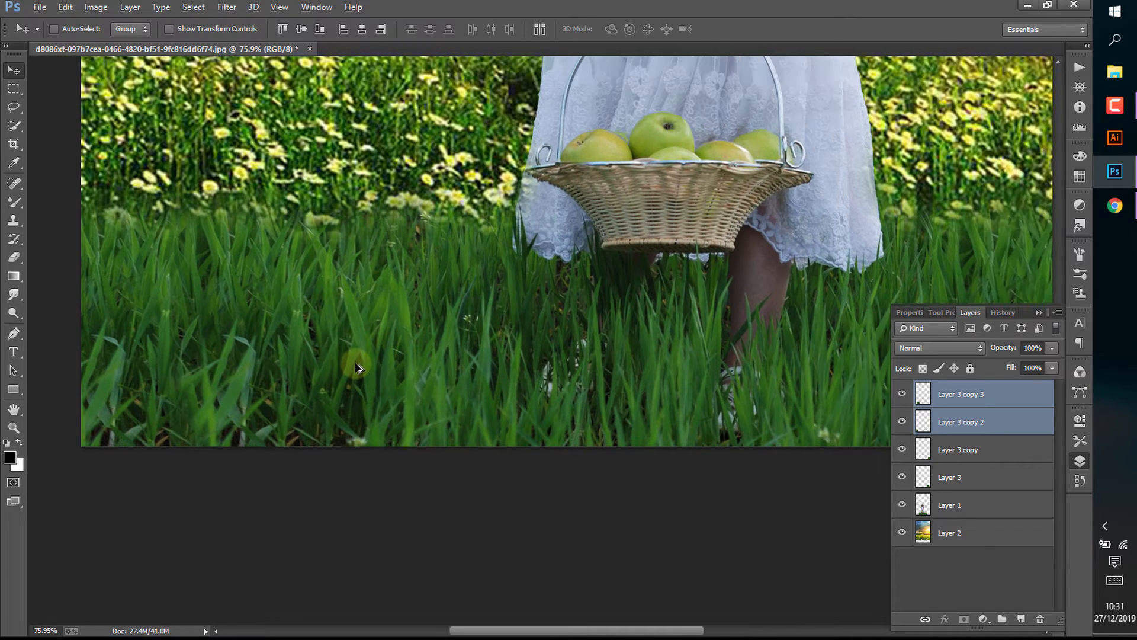
# Step: Merge all the grass patch layers down into Layer 1 with the girl
pyautogui.scroll(-6, 356, 367)
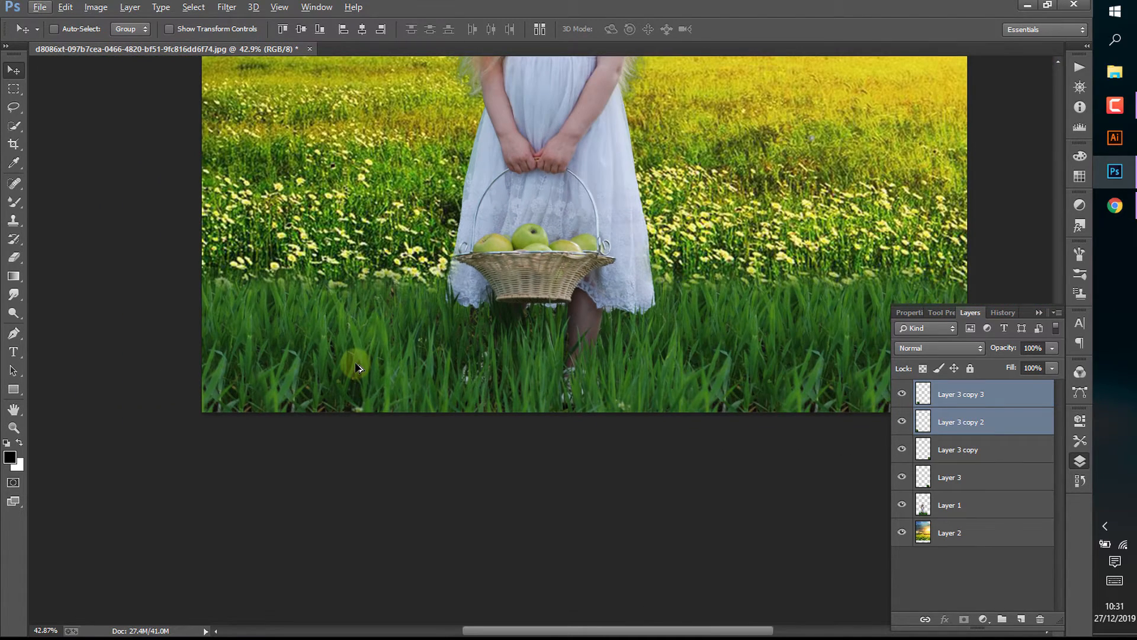
pyautogui.hotkey('ctrl', 'e')
pyautogui.hotkey('ctrl', 'e')
pyautogui.hotkey('ctrl', 'e')
pyautogui.hotkey('ctrl', 'e')
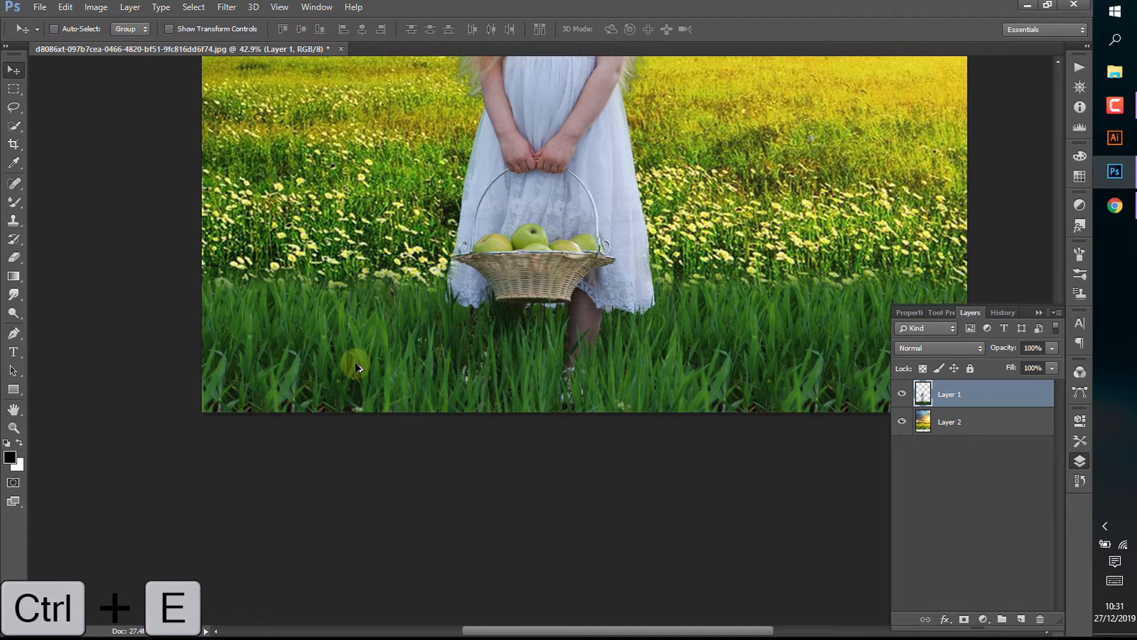
# Step: Scale Layer 1 up proportionally to about 113% and shift it sideways so the grass still covers the full canvas width
pyautogui.scroll(8, 471, 371)
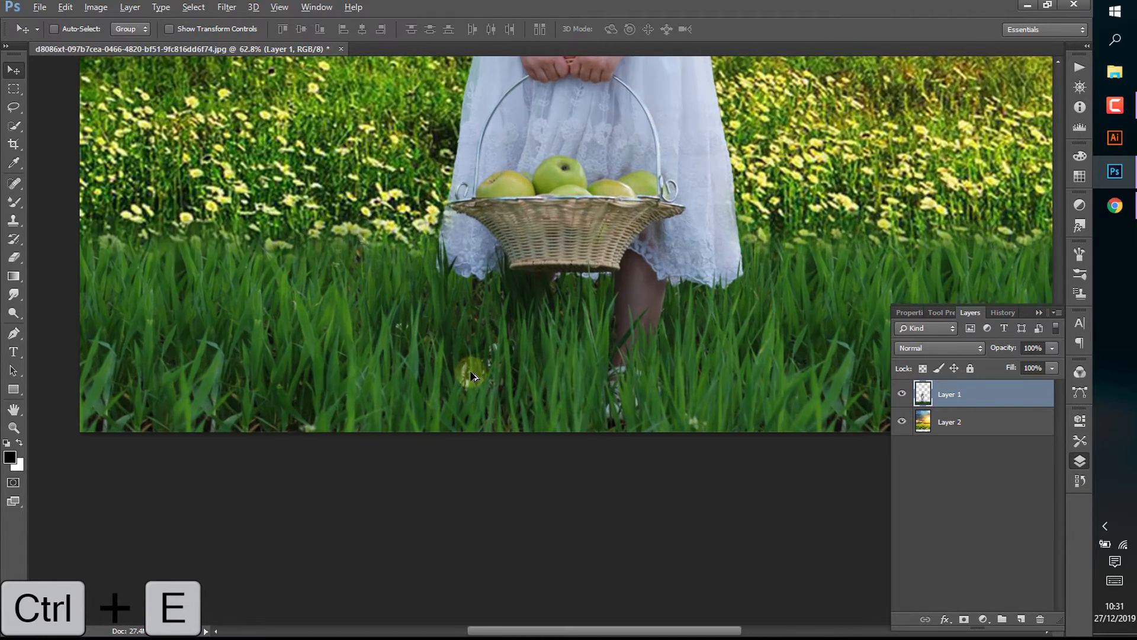
pyautogui.scroll(-10, 365, 298)
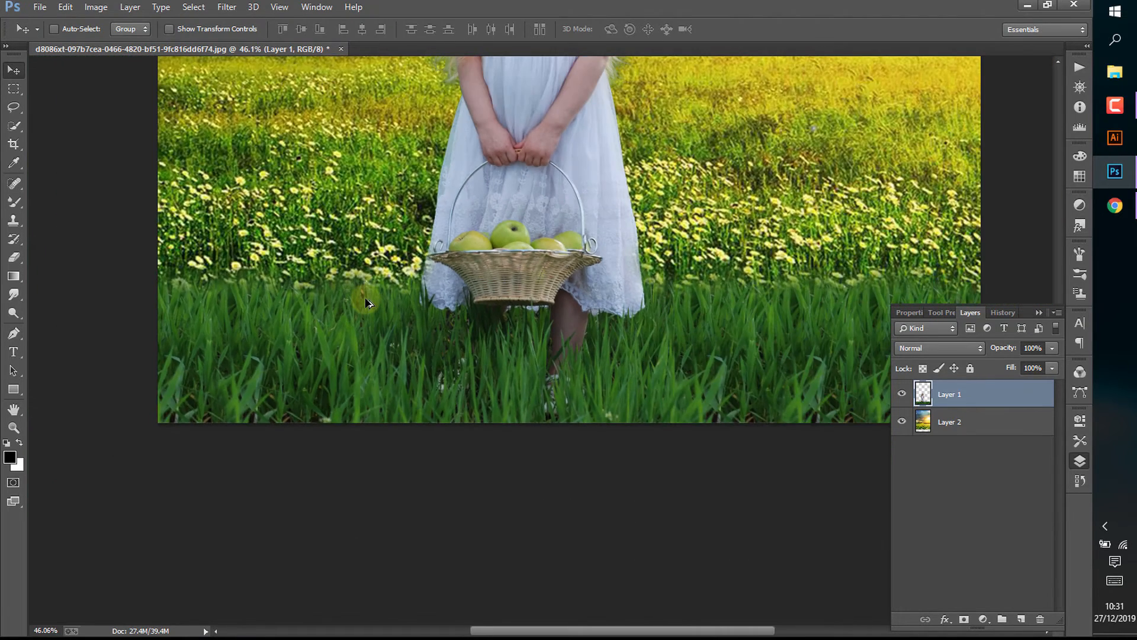
pyautogui.scroll(-1, 364, 302)
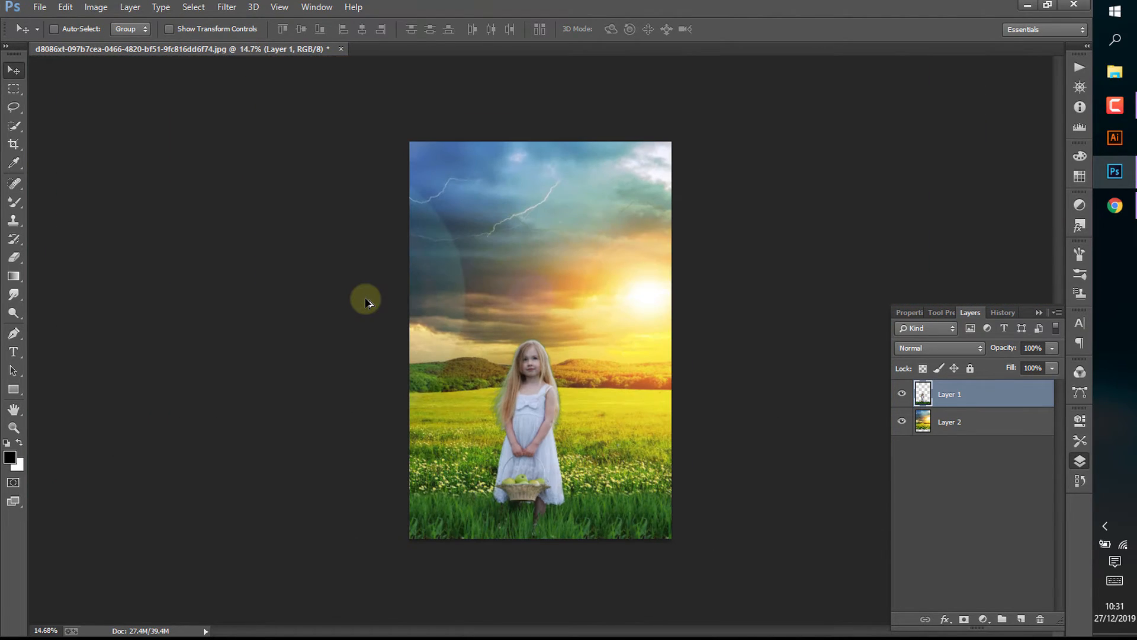
pyautogui.scroll(1, 372, 307)
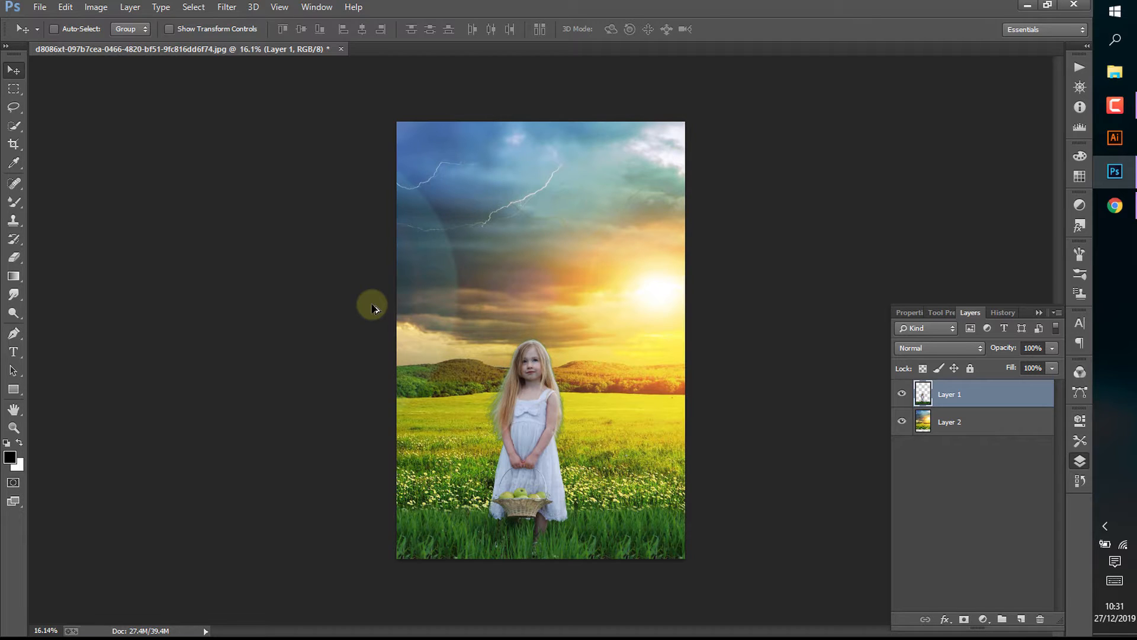
pyautogui.hotkey('ctrl', 't')
pyautogui.moveTo(657, 497); pyautogui.dragTo(688, 499)
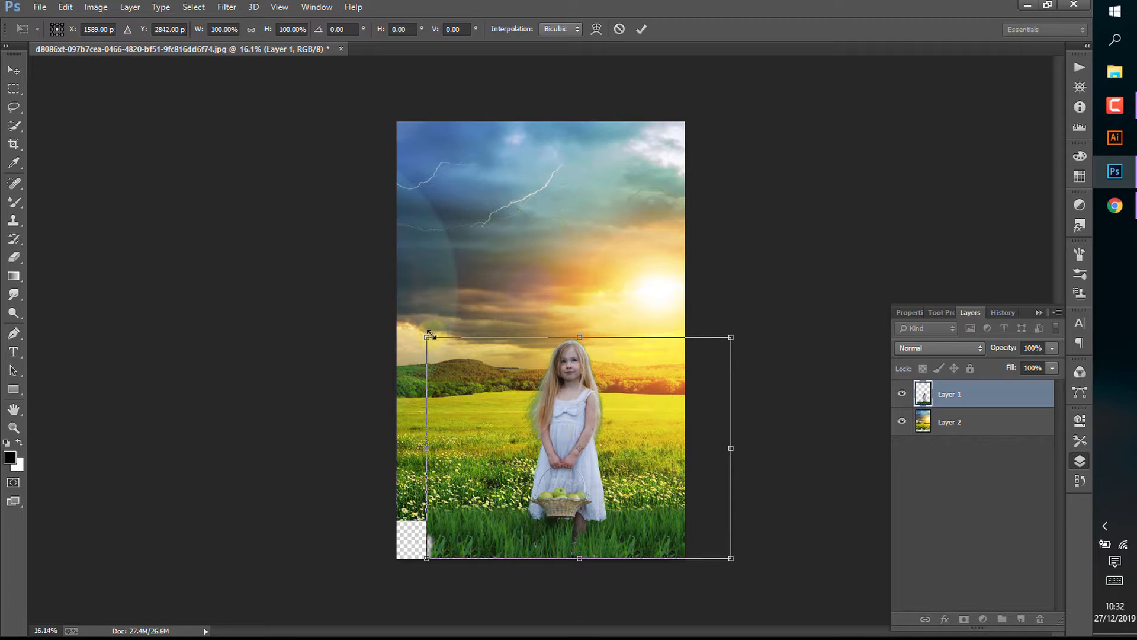
pyautogui.moveTo(425, 336); pyautogui.dragTo(368, 333)
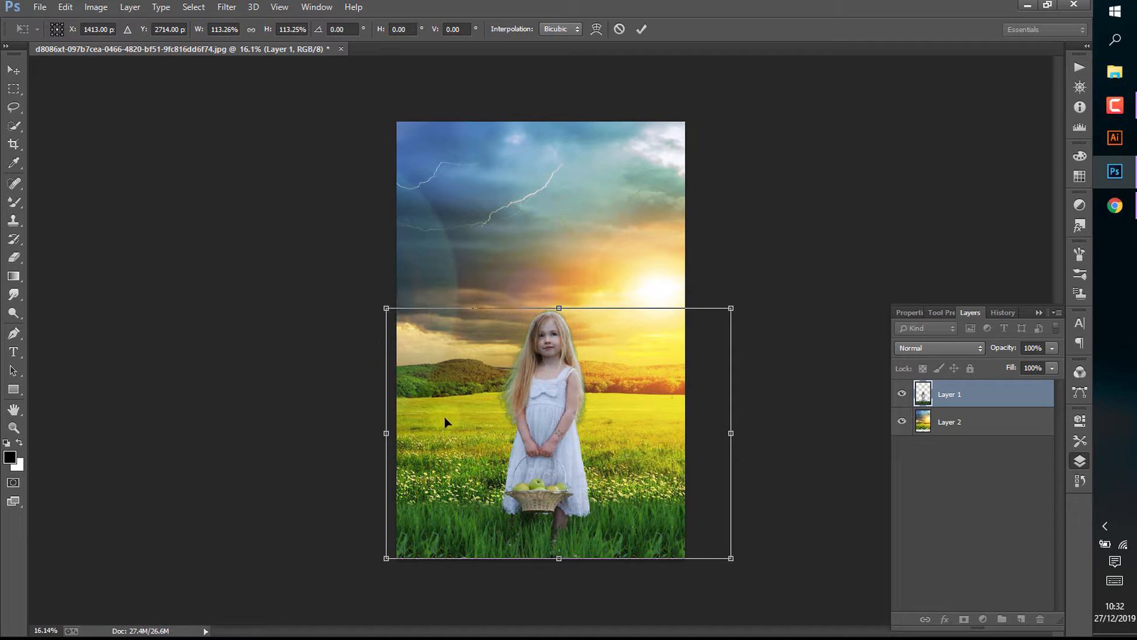
pyautogui.doubleClick(468, 426)
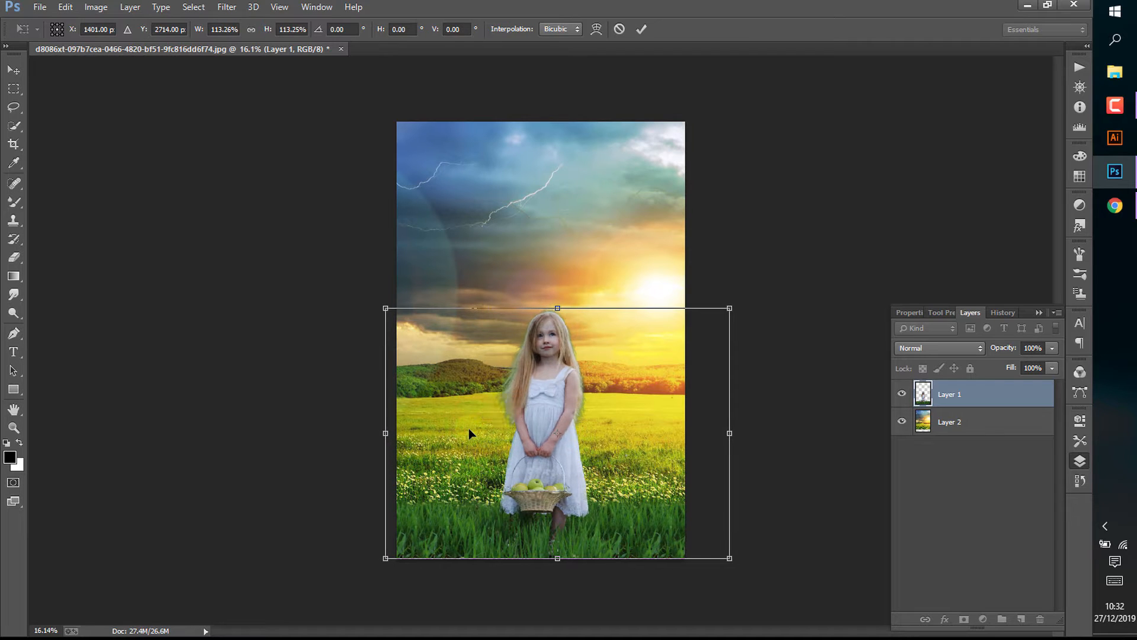
# Step: Add a white-filled layer between Layer 1 and the meadow Layer 2
pyautogui.click(1021, 619)
pyautogui.moveTo(1001, 402); pyautogui.dragTo(1002, 430)
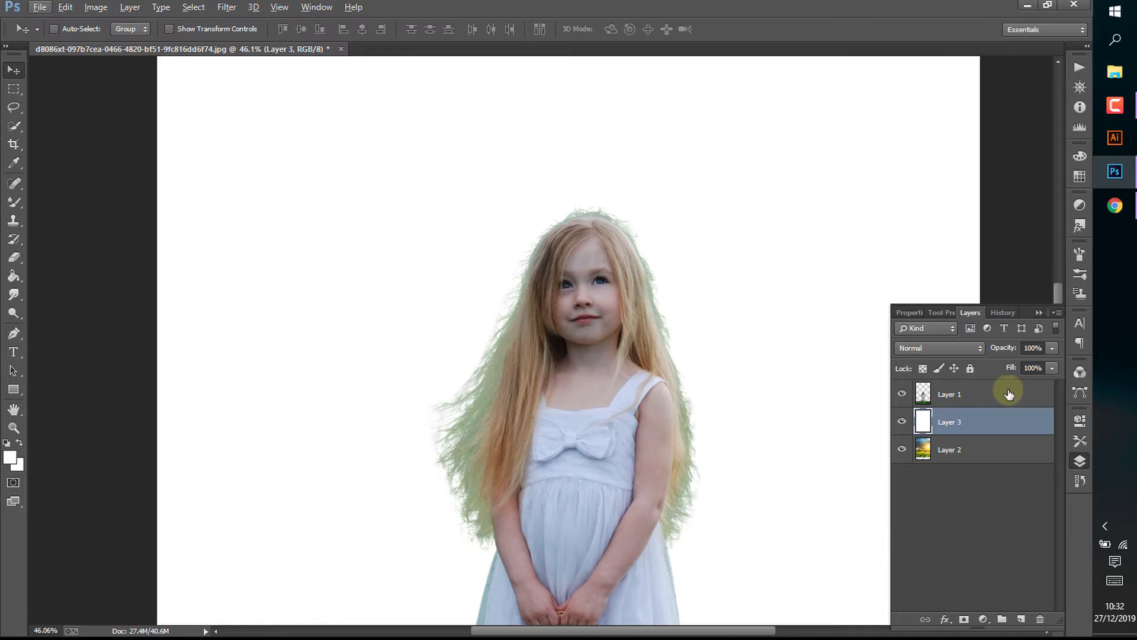
# Step: Separate the girl's hair and upper body from Layer 1 onto a new layer using a rectangular selection, and duplicate that layer
pyautogui.click(15, 89)
pyautogui.moveTo(372, 90); pyautogui.dragTo(841, 595)
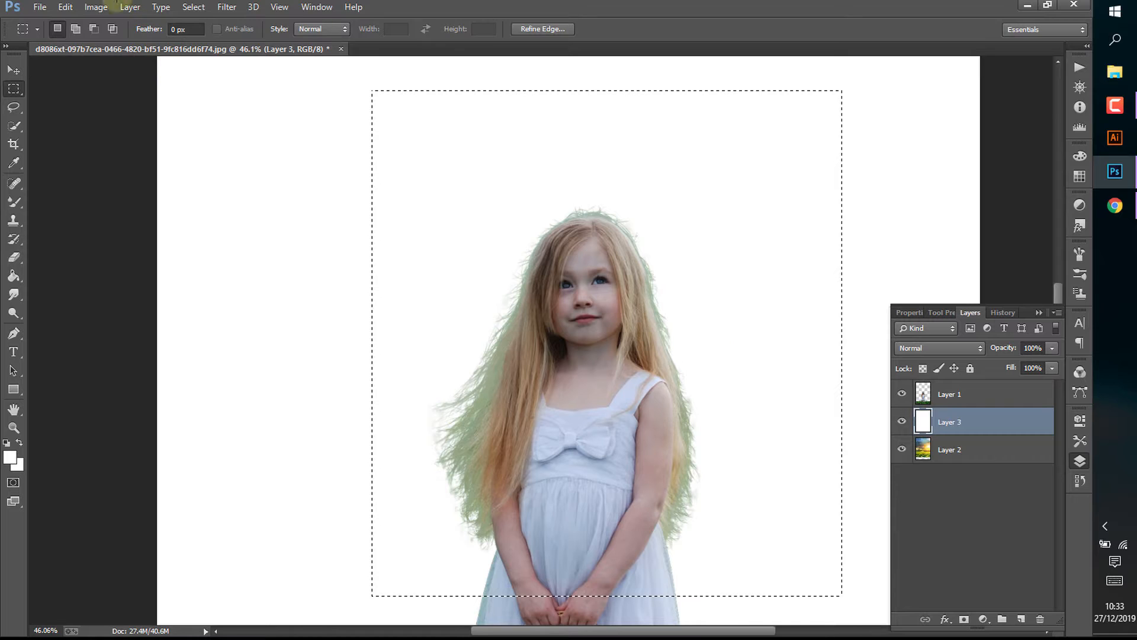
pyautogui.click(16, 68)
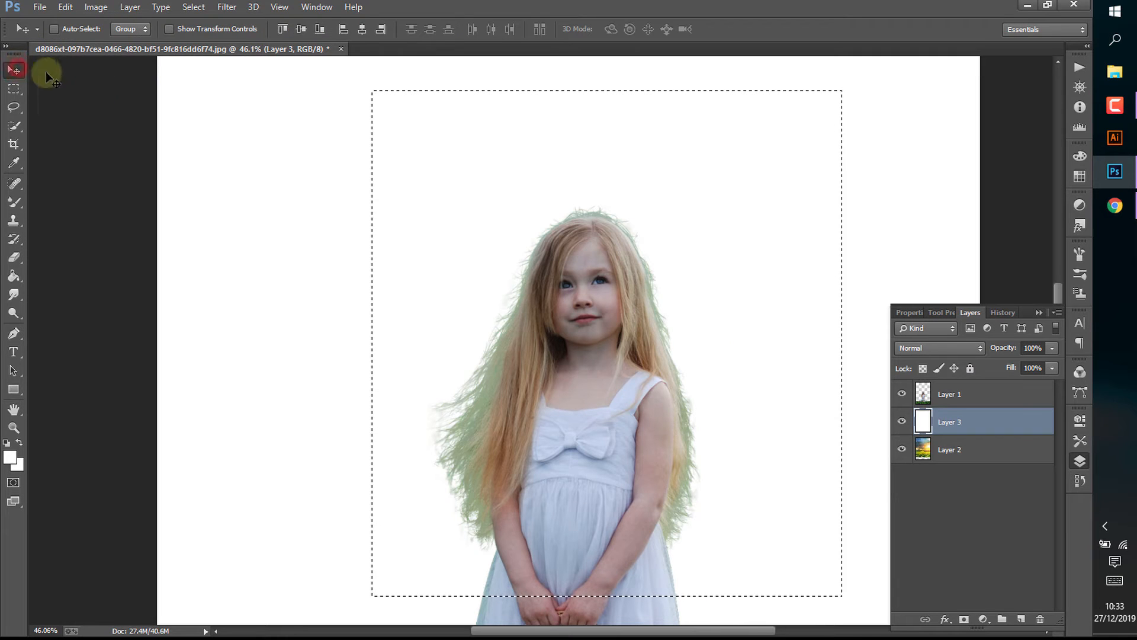
pyautogui.click(946, 402)
pyautogui.hotkey('ctrl', 'j')
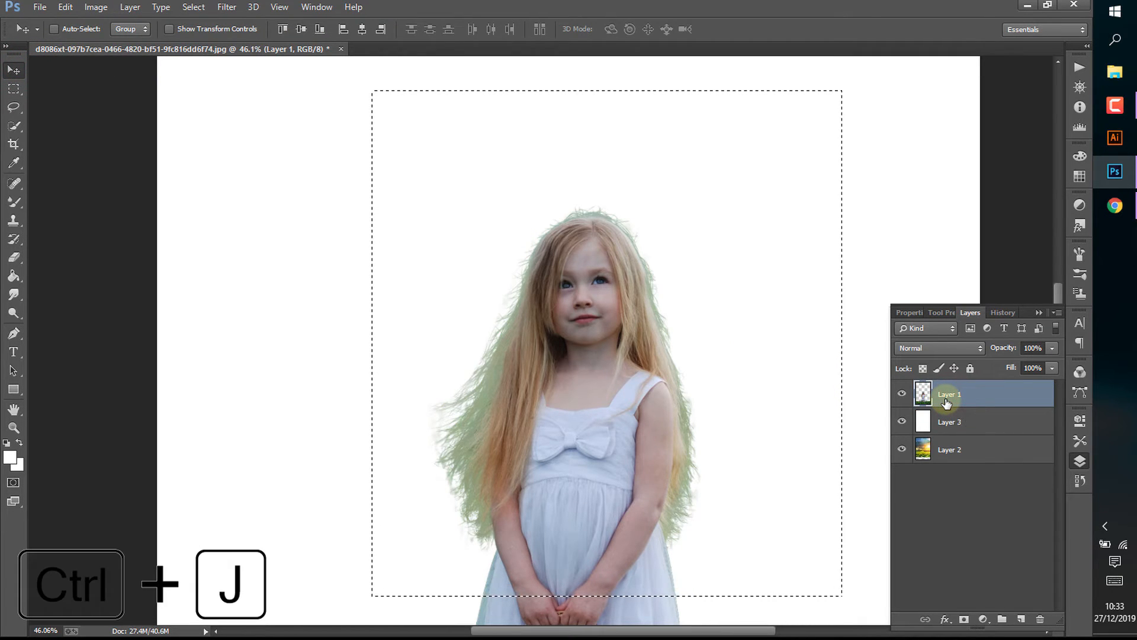
pyautogui.click(971, 423)
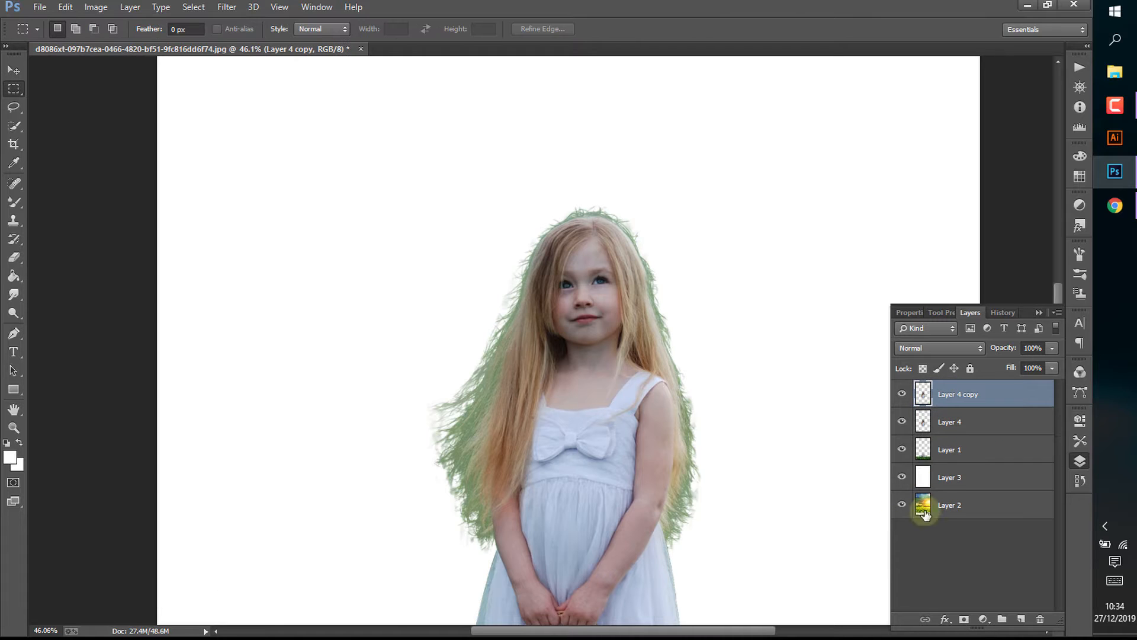
# Step: Hide Layer 4 and, in the Camera Raw filter for Layer 4 copy, set Temperature to +22, Tint to +14 and Vibrance to +1
pyautogui.click(901, 421)
pyautogui.click(227, 7)
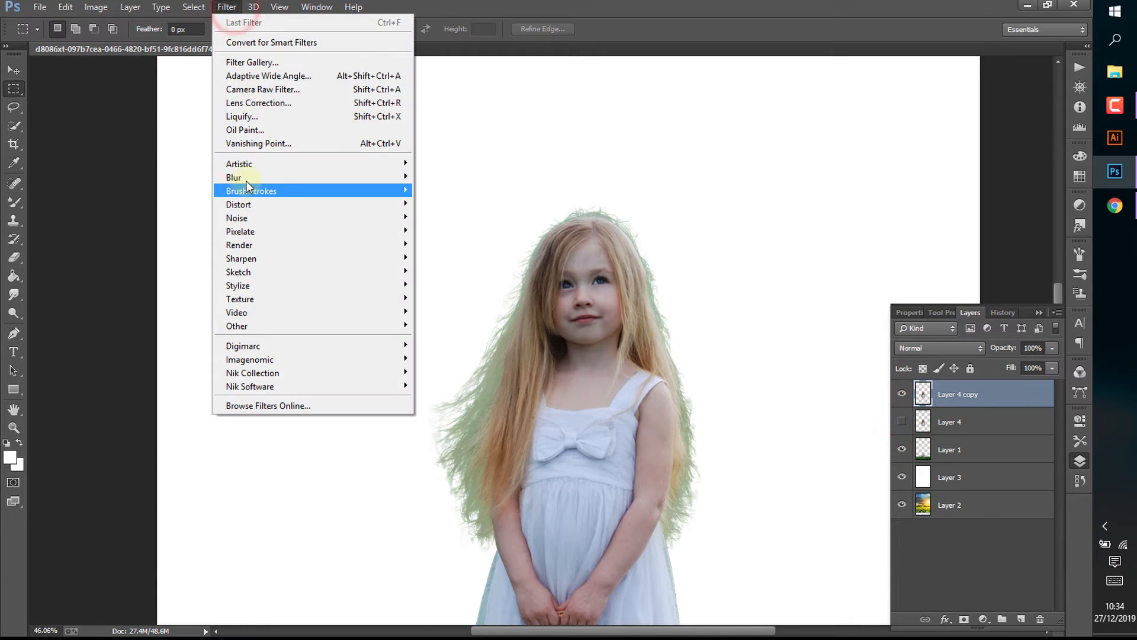
pyautogui.click(255, 89)
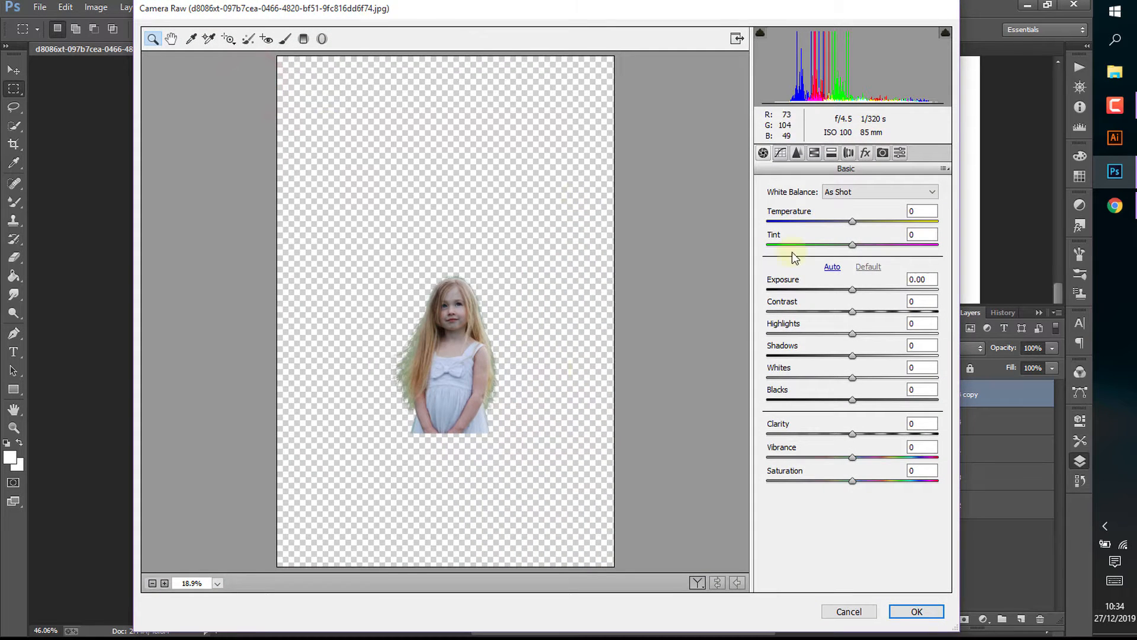
pyautogui.click(447, 354)
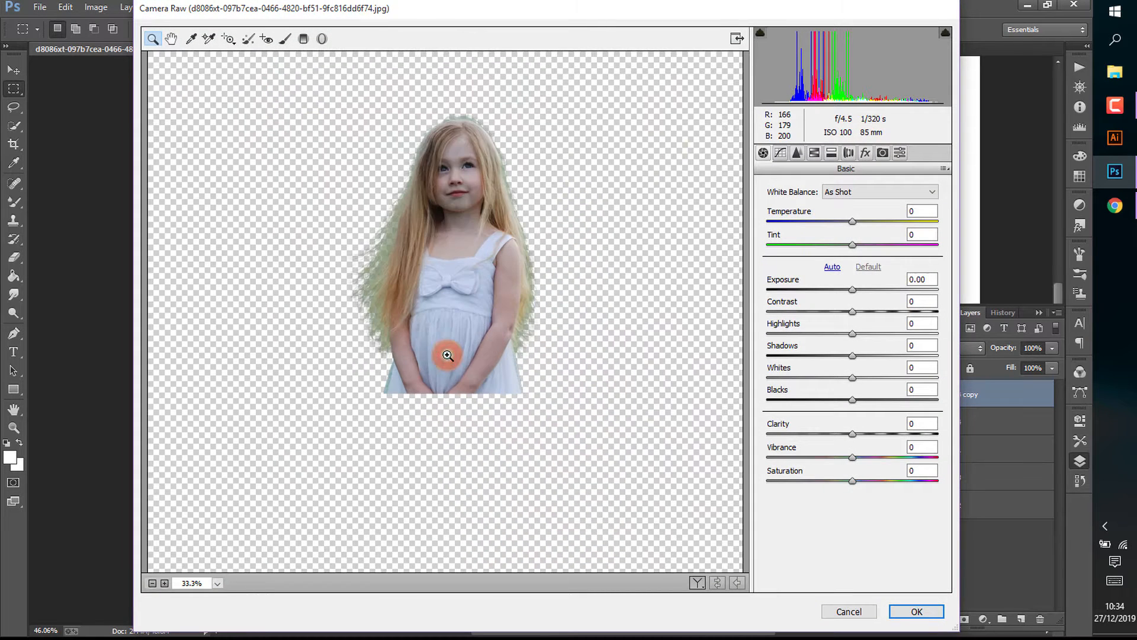
pyautogui.click(477, 124)
pyautogui.scroll(-3, 474, 220)
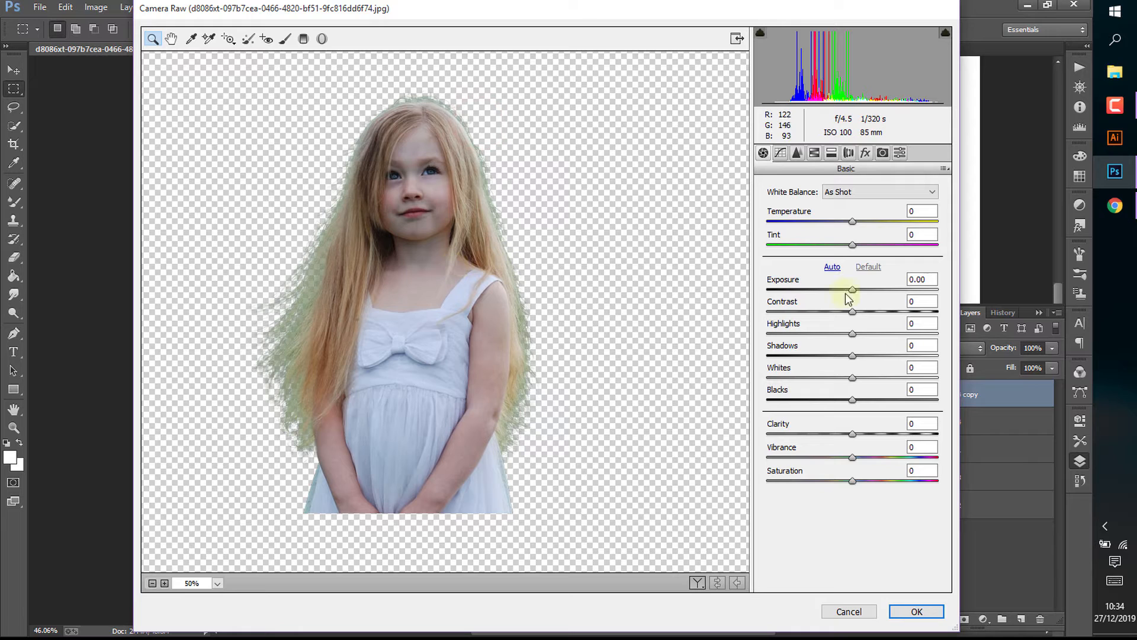
pyautogui.moveTo(854, 247); pyautogui.dragTo(865, 220)
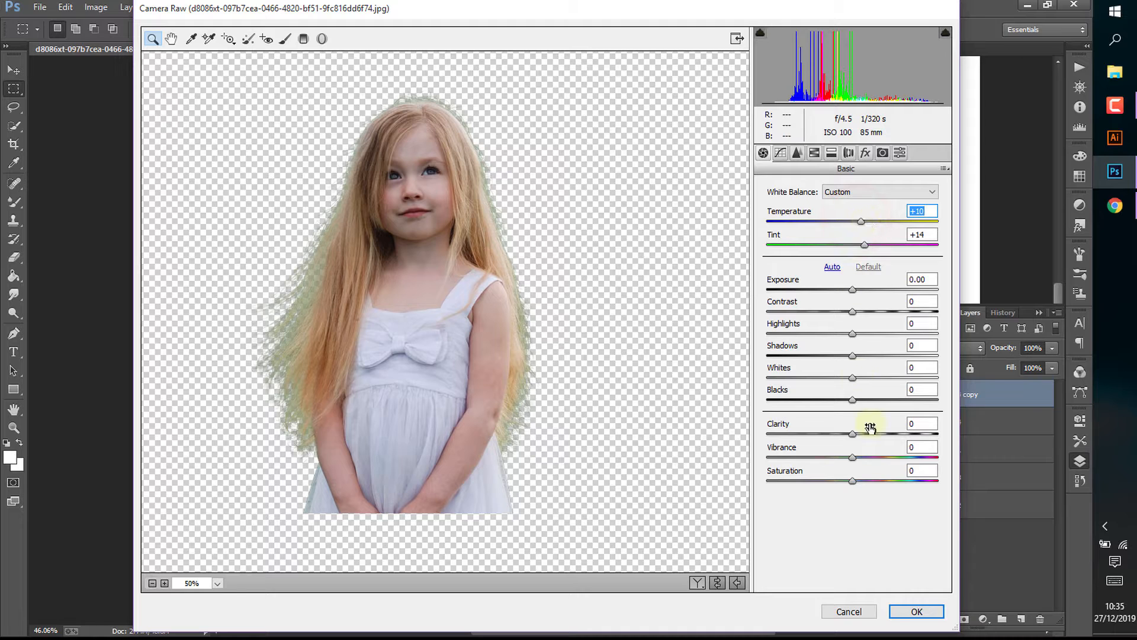
pyautogui.moveTo(854, 460); pyautogui.dragTo(854, 456)
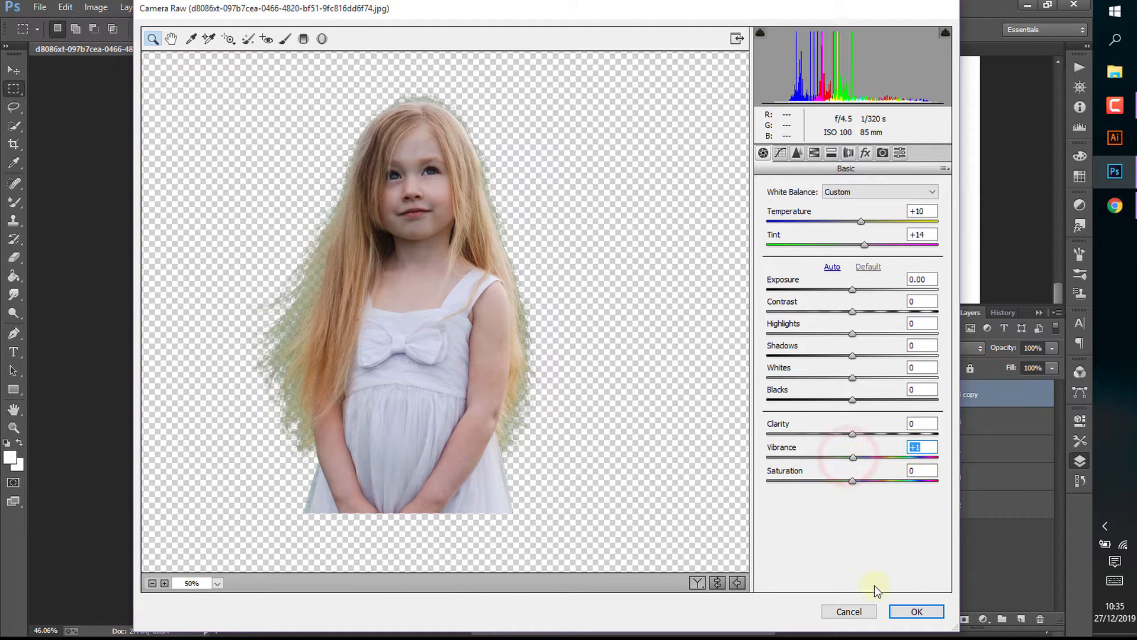
pyautogui.moveTo(861, 224); pyautogui.dragTo(871, 224)
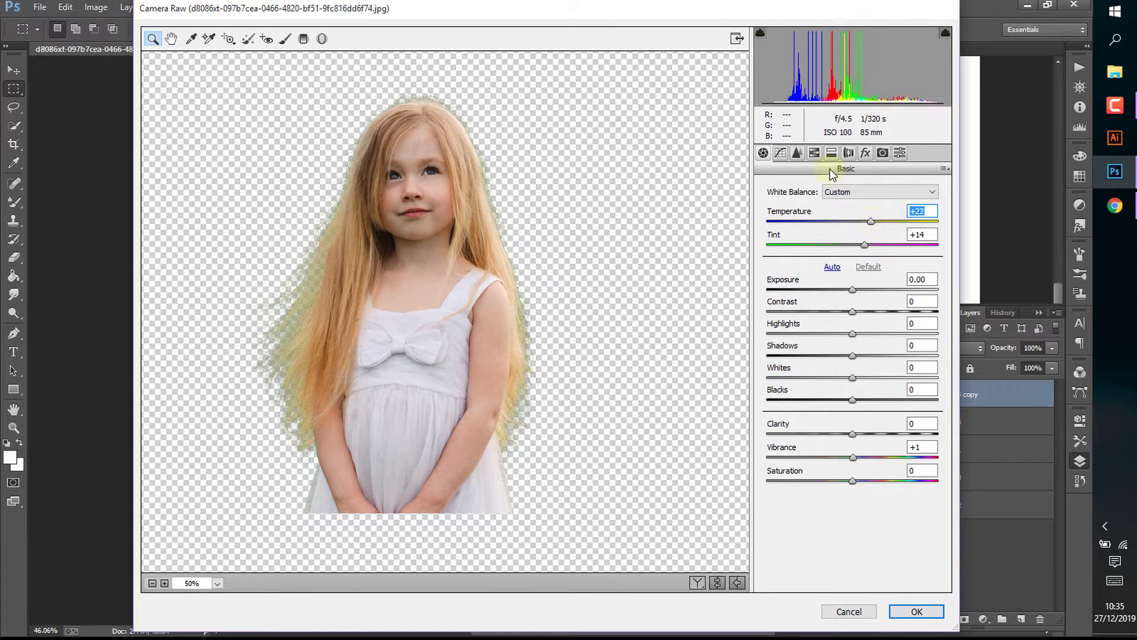
# Step: Raise the HSL luminance of Greens, Aquas and Blues to +100 in Camera Raw
pyautogui.click(815, 154)
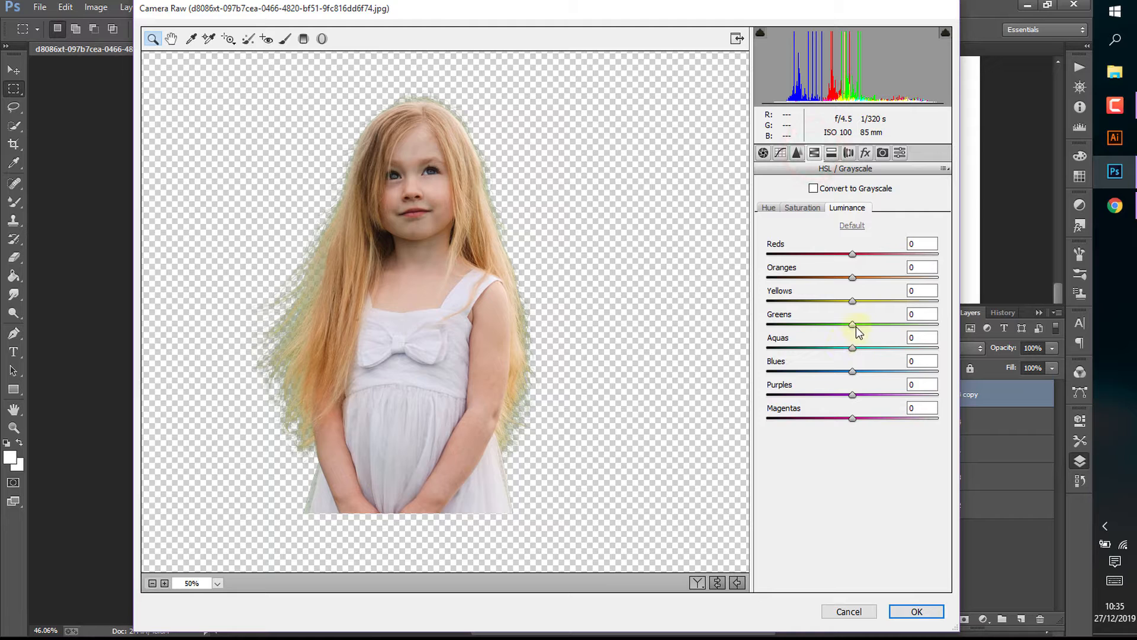
pyautogui.moveTo(856, 325); pyautogui.dragTo(974, 330)
pyautogui.moveTo(851, 325); pyautogui.dragTo(947, 326)
pyautogui.moveTo(856, 349); pyautogui.dragTo(944, 344)
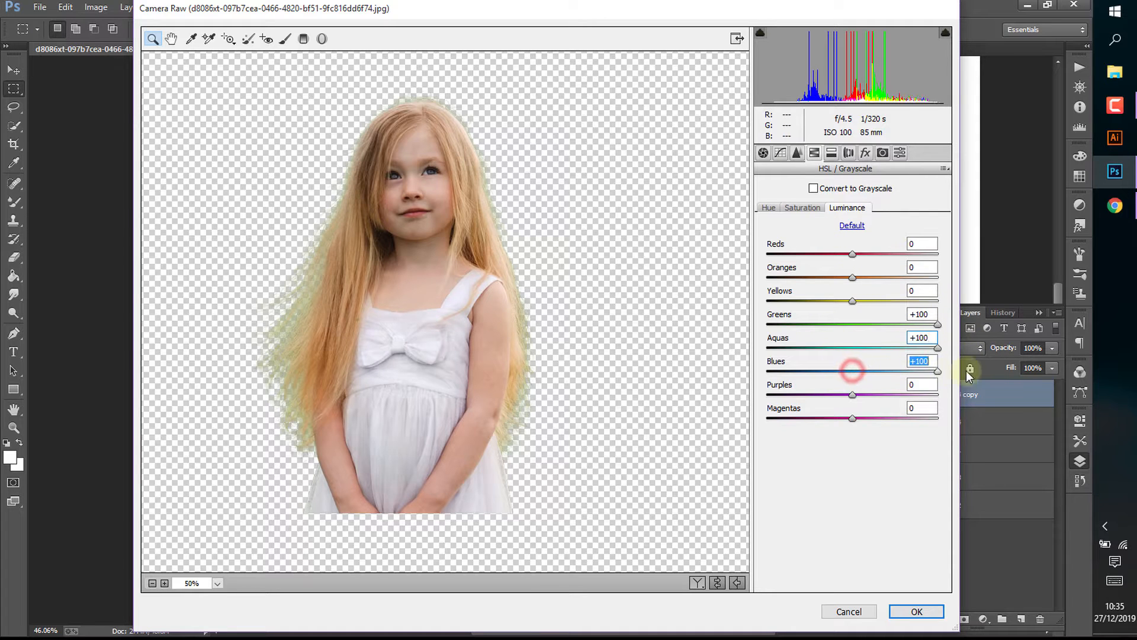
# Step: Lower the HSL saturation of Greens and Aquas to -100
pyautogui.click(802, 207)
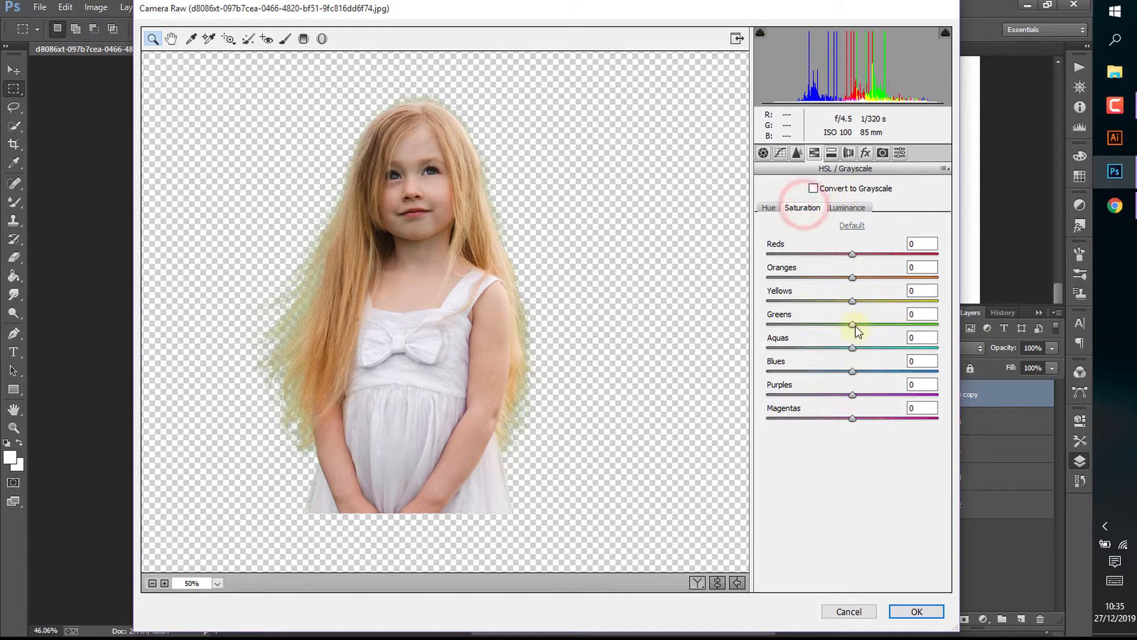
pyautogui.moveTo(852, 324); pyautogui.dragTo(742, 330)
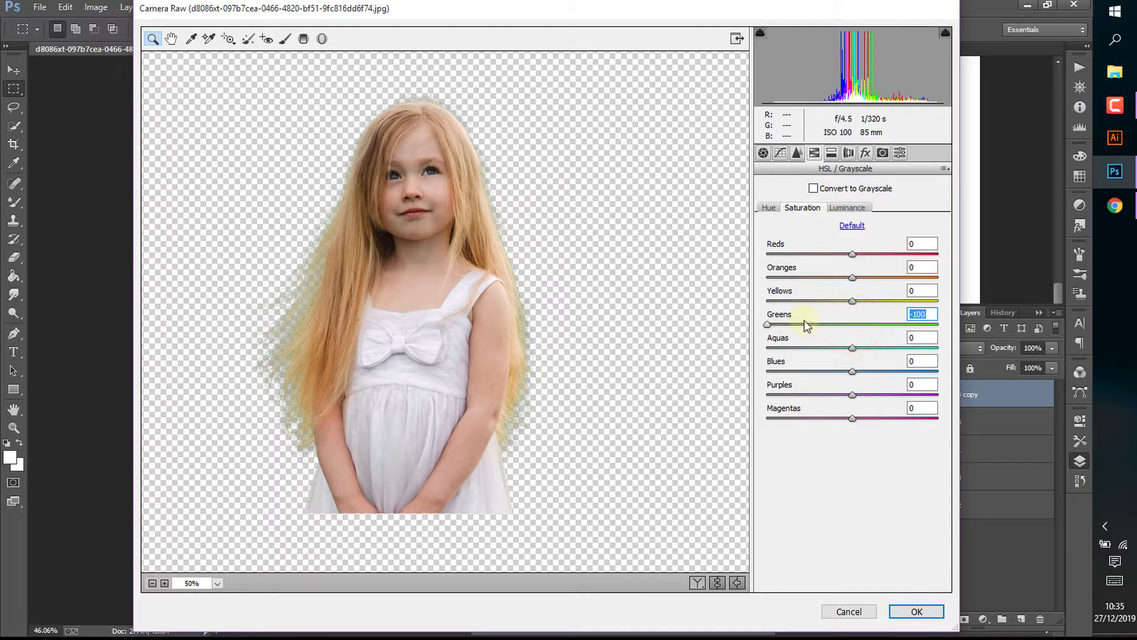
pyautogui.moveTo(853, 351); pyautogui.dragTo(767, 348)
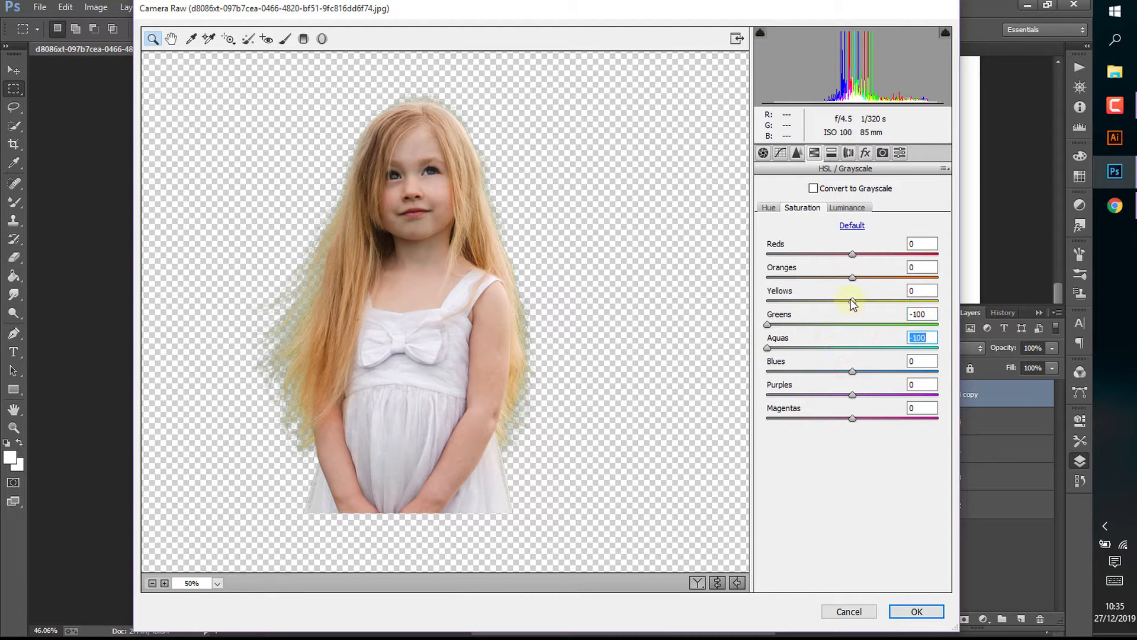
# Step: Set the HSL hue of Greens to -100, Yellows to -30 and Aquas to +98, and apply the Camera Raw filter
pyautogui.click(768, 208)
pyautogui.moveTo(852, 324); pyautogui.dragTo(764, 342)
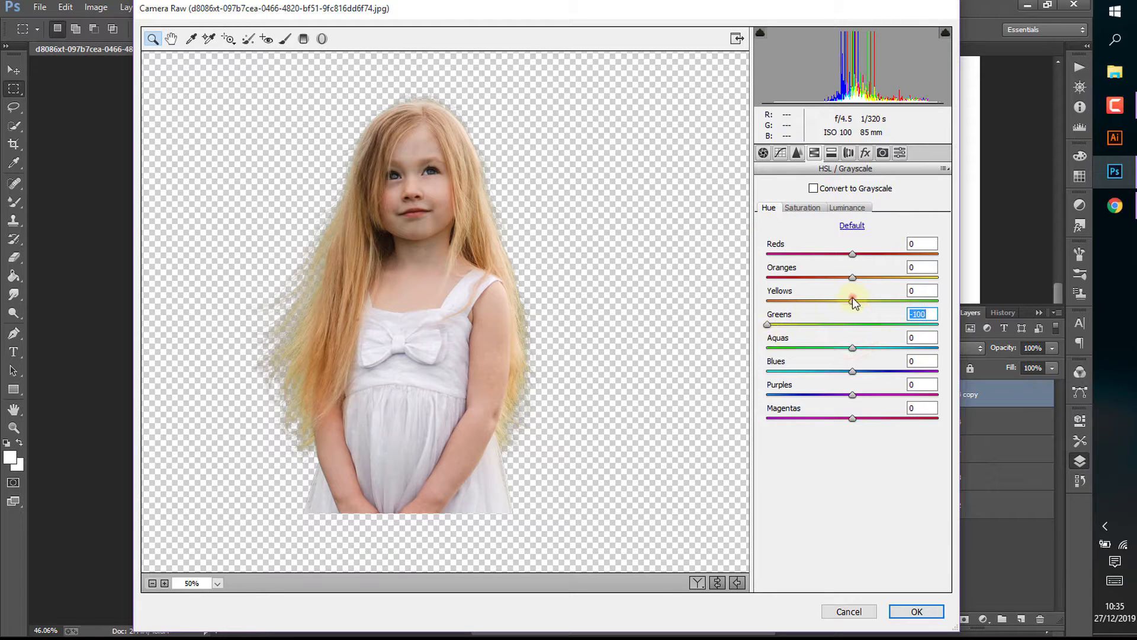
pyautogui.moveTo(854, 303); pyautogui.dragTo(828, 298)
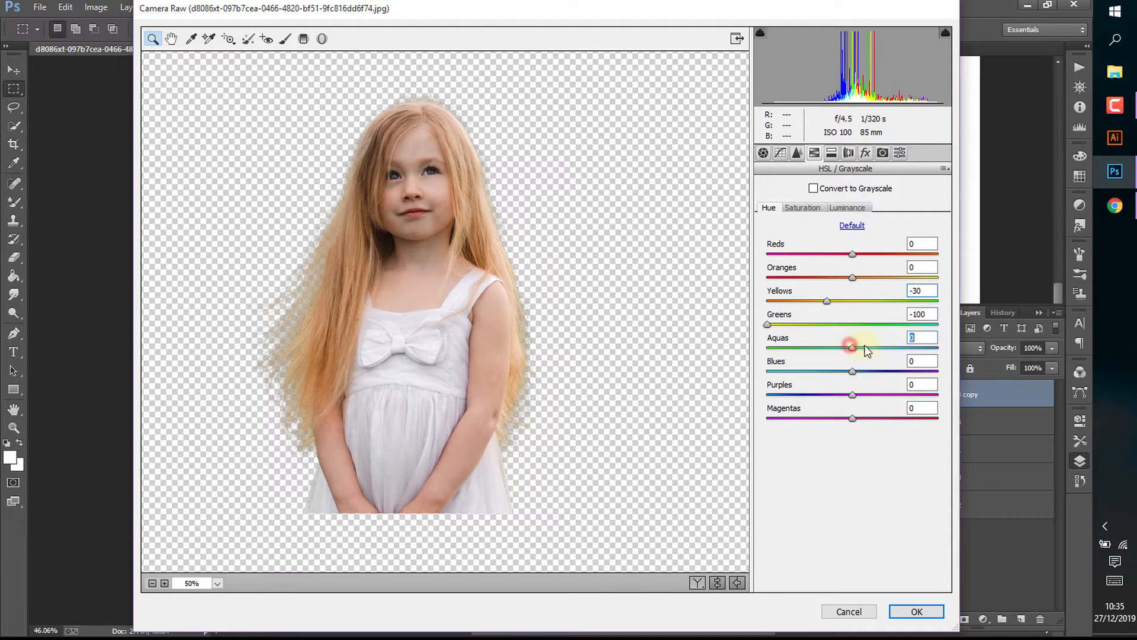
pyautogui.moveTo(866, 350); pyautogui.dragTo(926, 351)
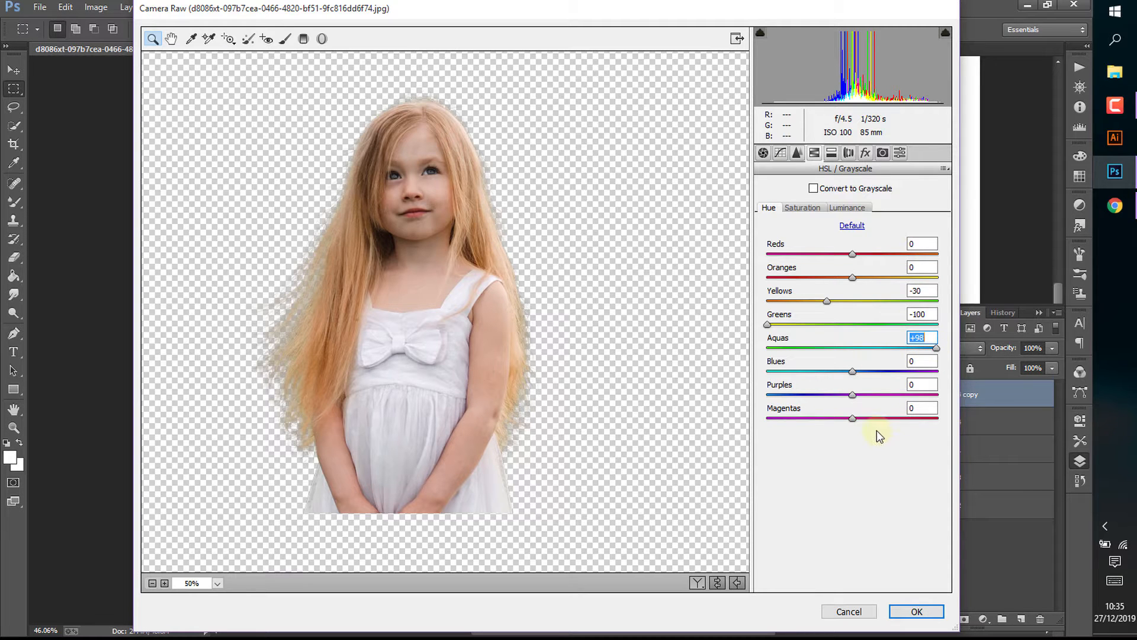
pyautogui.click(913, 612)
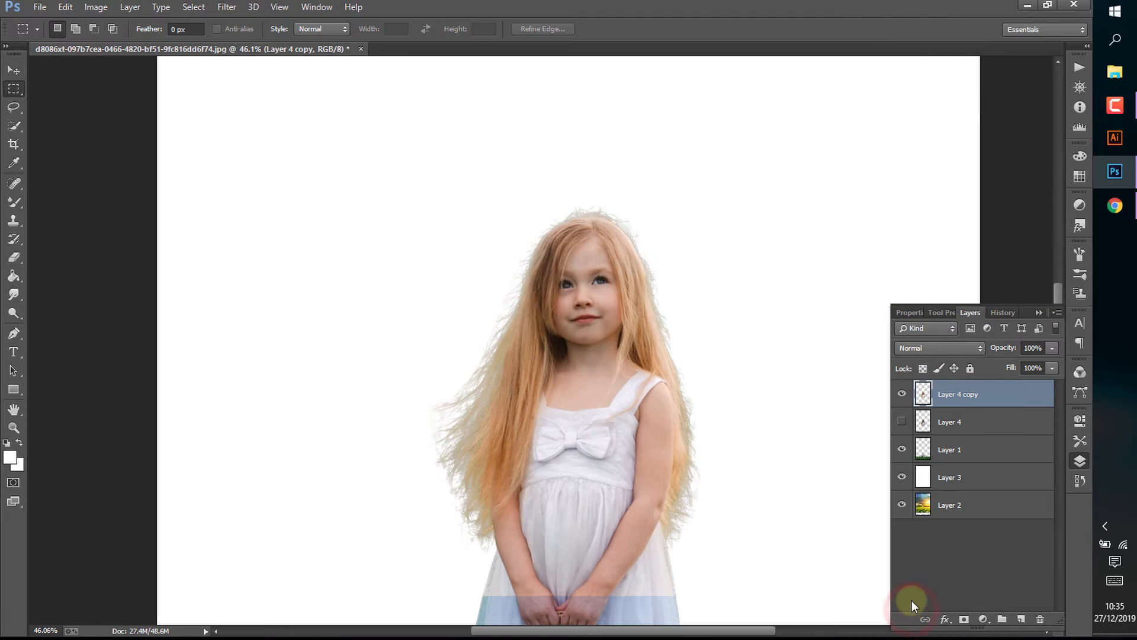
# Step: Compare the hair fringe with Layer 4 shown and hidden, and hide the white Layer 3 to reveal the meadow
pyautogui.click(901, 421)
pyautogui.click(901, 421)
pyautogui.click(901, 421)
pyautogui.click(901, 421)
pyautogui.click(902, 504)
pyautogui.click(902, 477)
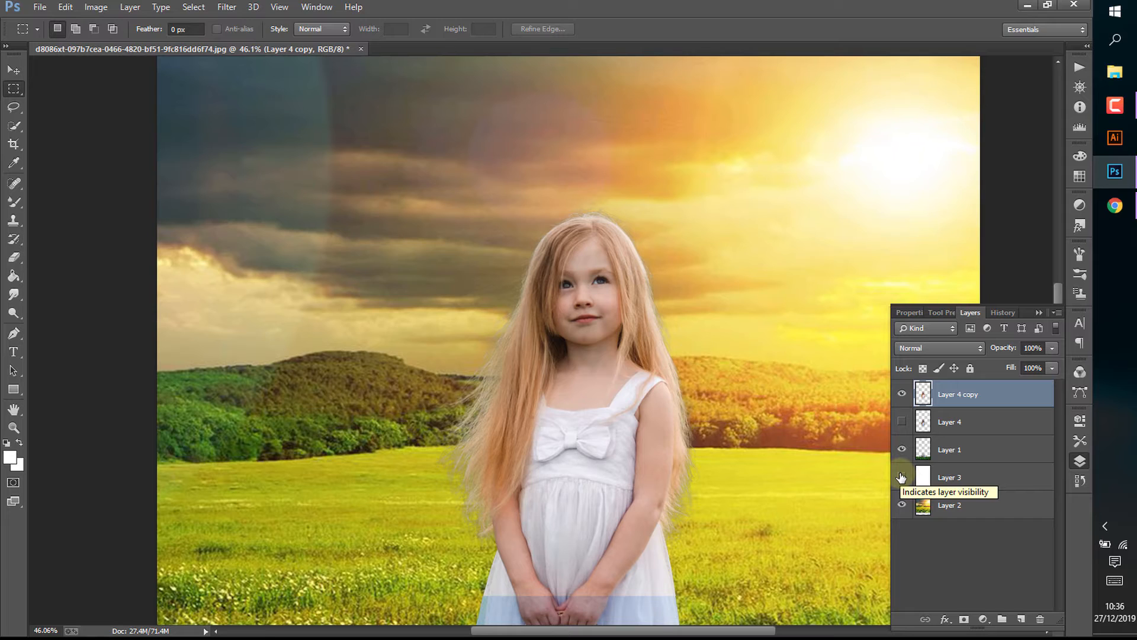
# Step: Compare the original Layer 4 with the corrected Layer 4 copy against the meadow, and delete Layer 4
pyautogui.click(902, 422)
pyautogui.click(902, 422)
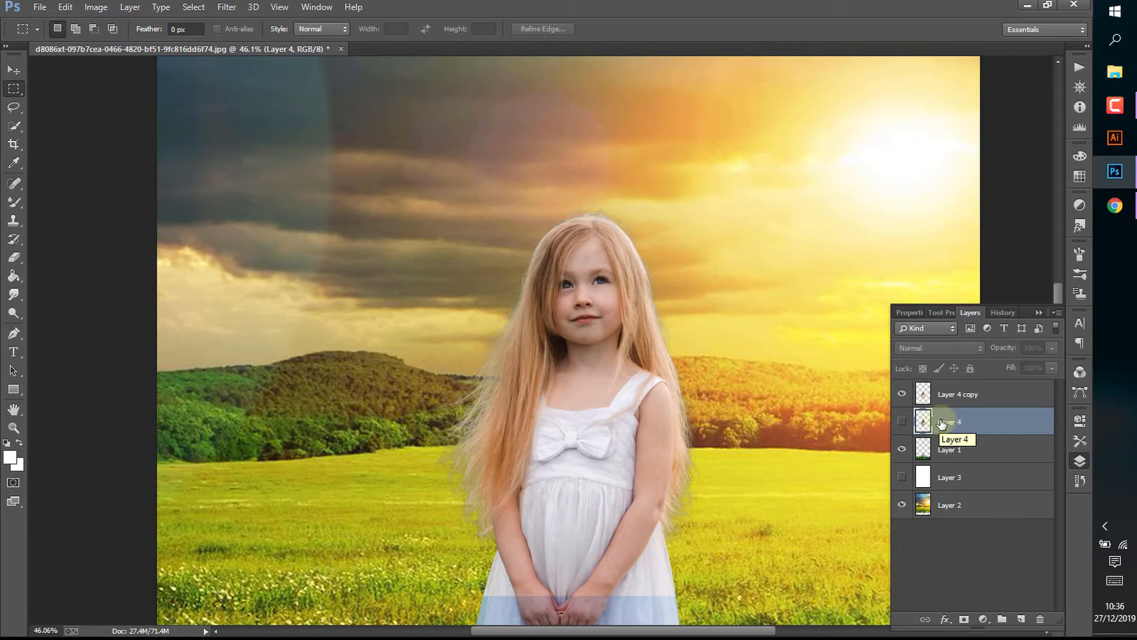
pyautogui.click(902, 422)
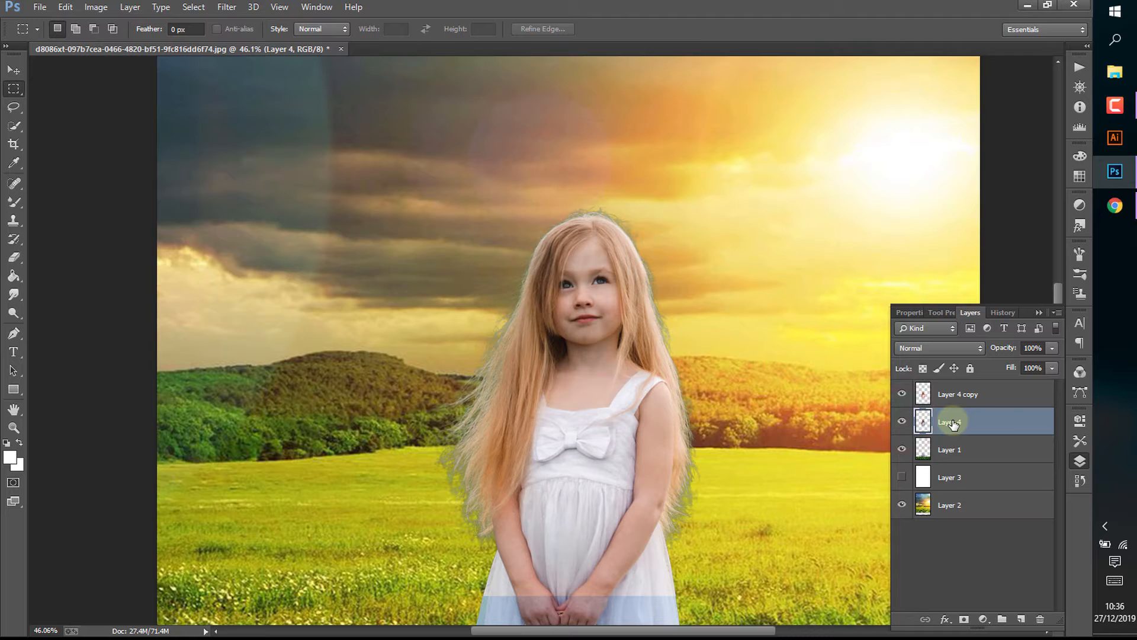
pyautogui.click(901, 395)
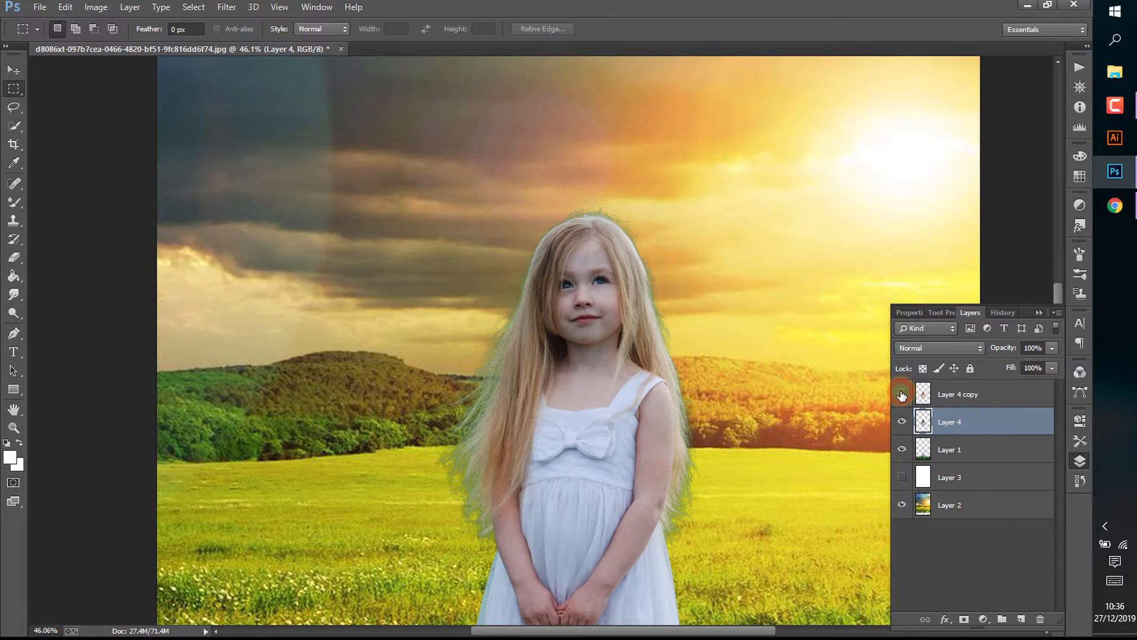
pyautogui.click(901, 395)
pyautogui.moveTo(950, 422); pyautogui.dragTo(1039, 618)
pyautogui.scroll(-3, 701, 370)
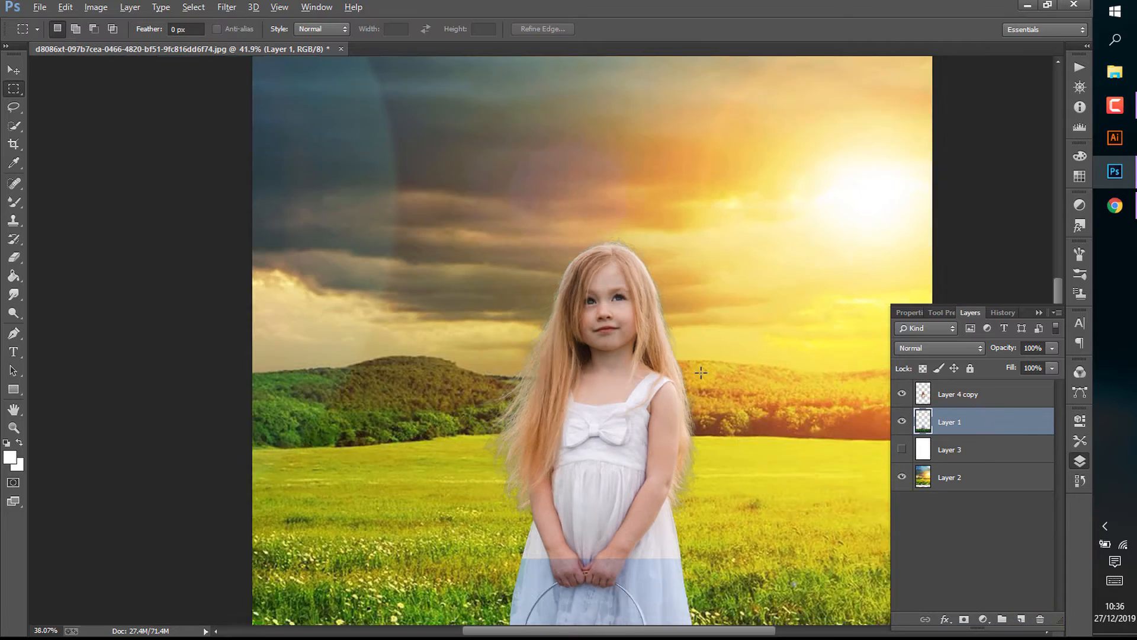
# Step: Examine the girl's hair edges and dress against the meadow up close
pyautogui.scroll(3, 506, 439)
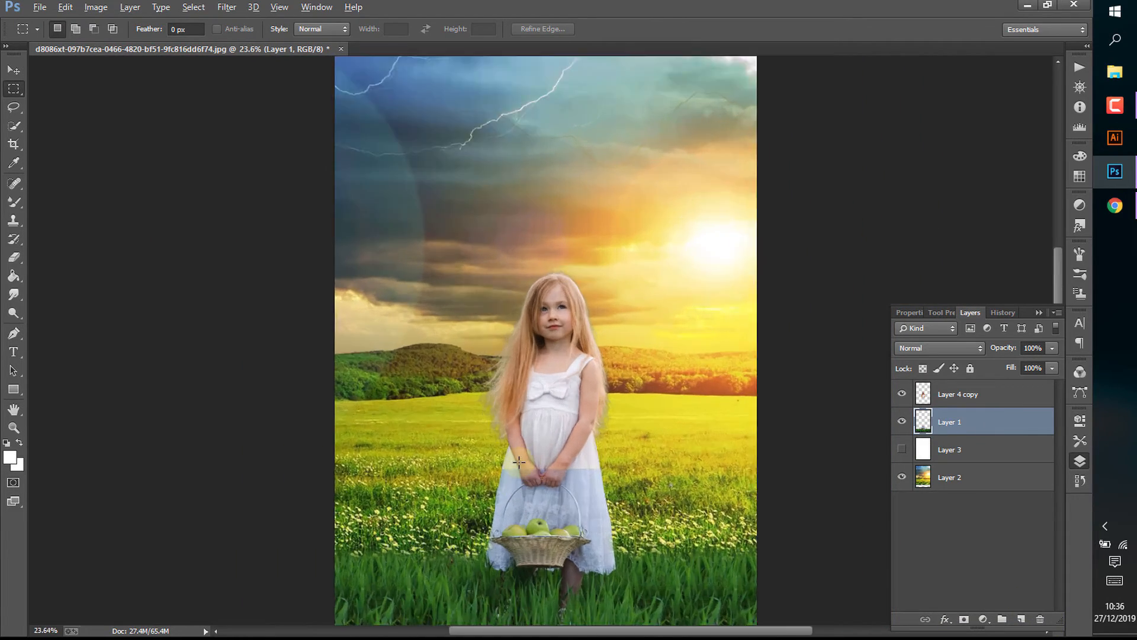
pyautogui.scroll(4, 507, 439)
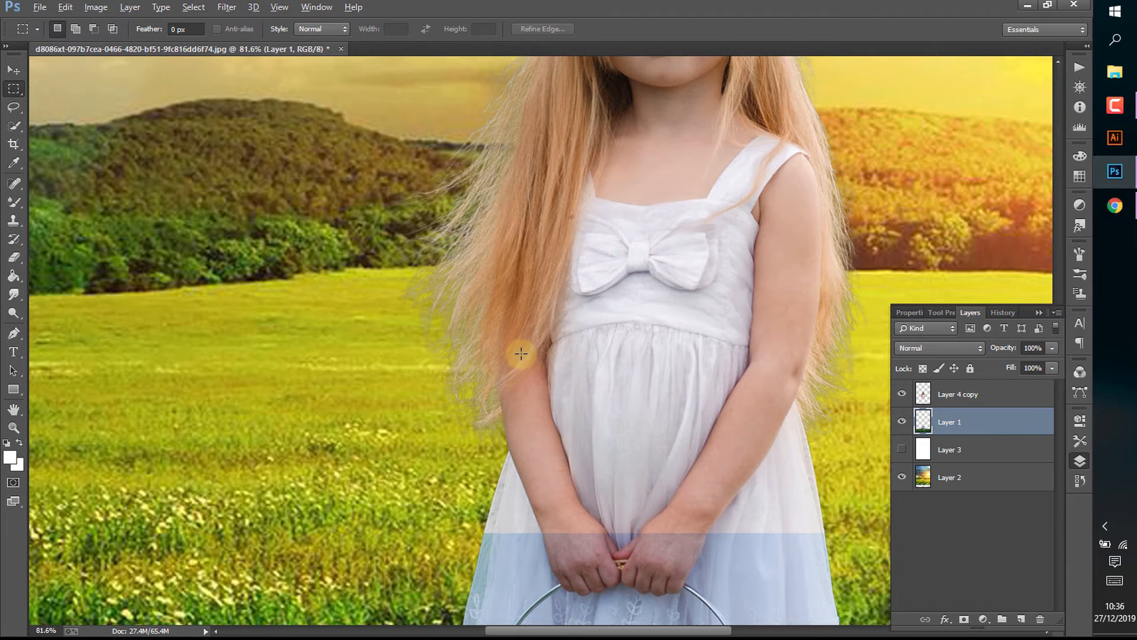
pyautogui.scroll(4, 521, 353)
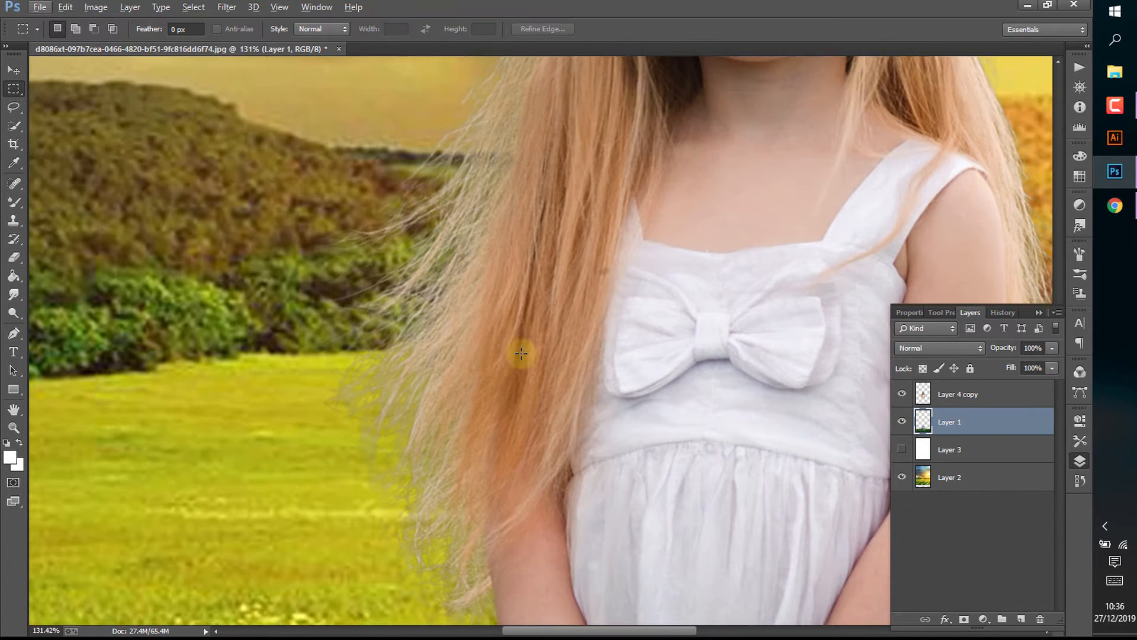
pyautogui.scroll(1, 521, 353)
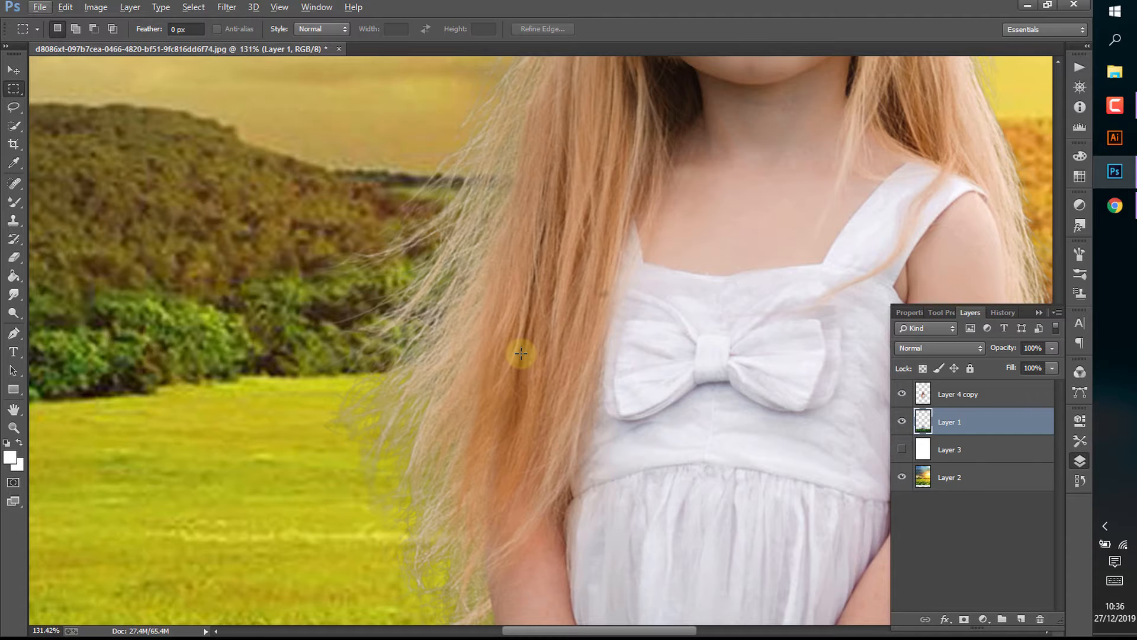
pyautogui.scroll(2, 521, 354)
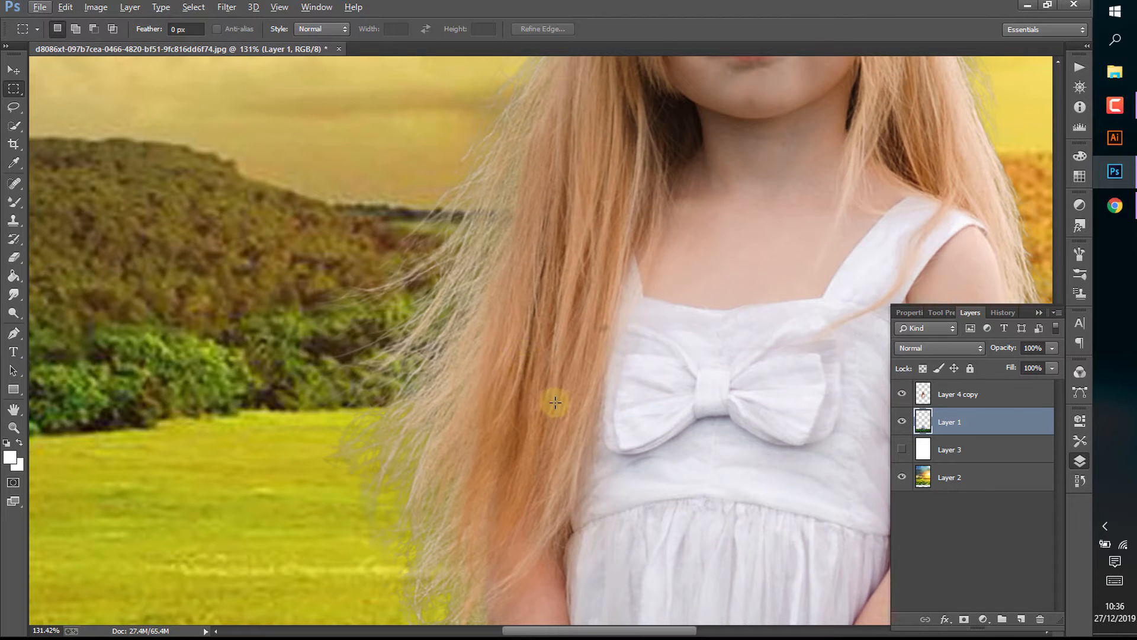
# Step: Undo the deletion of Layer 4 to recheck its hair fringe against the corrected copy, and delete Layer 4 again
pyautogui.hotkey('ctrl', 'z')
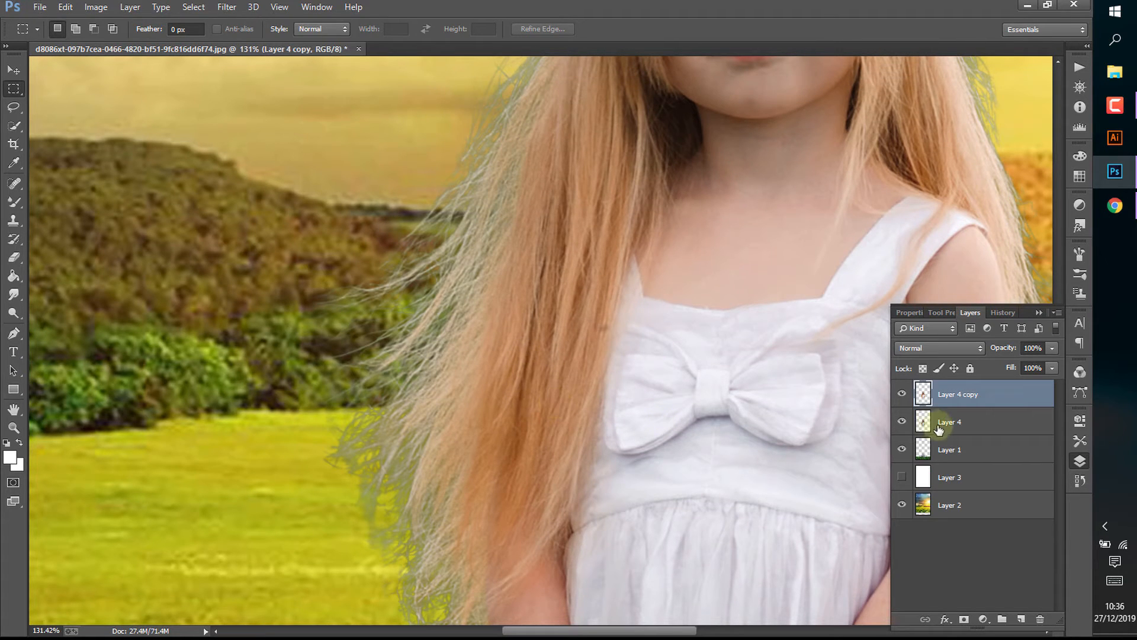
pyautogui.click(902, 394)
pyautogui.click(902, 394)
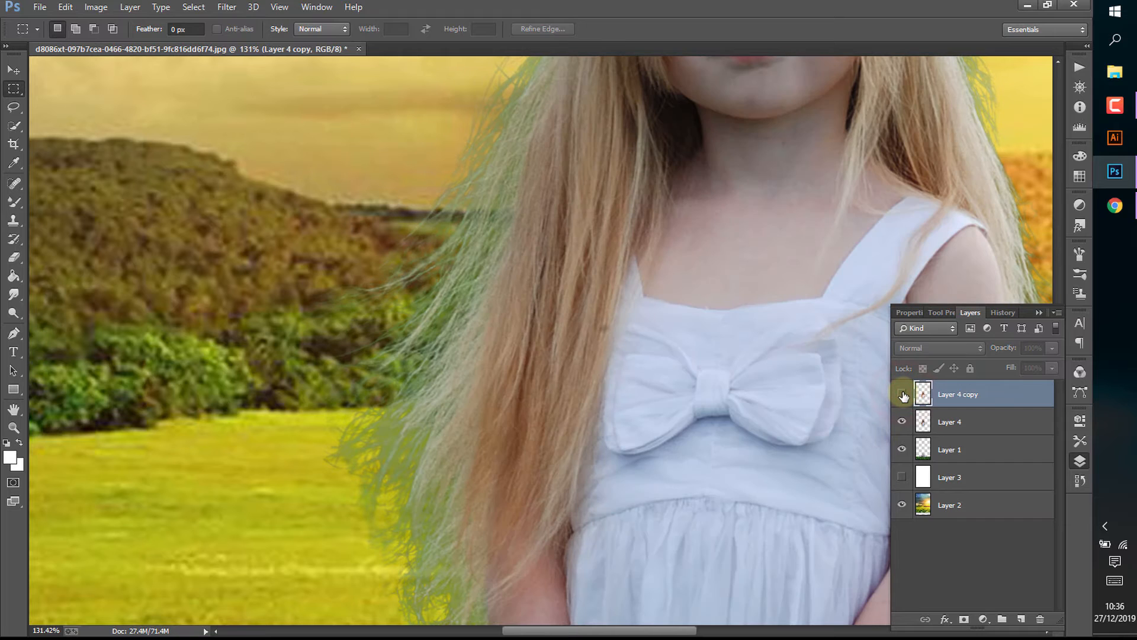
pyautogui.click(902, 394)
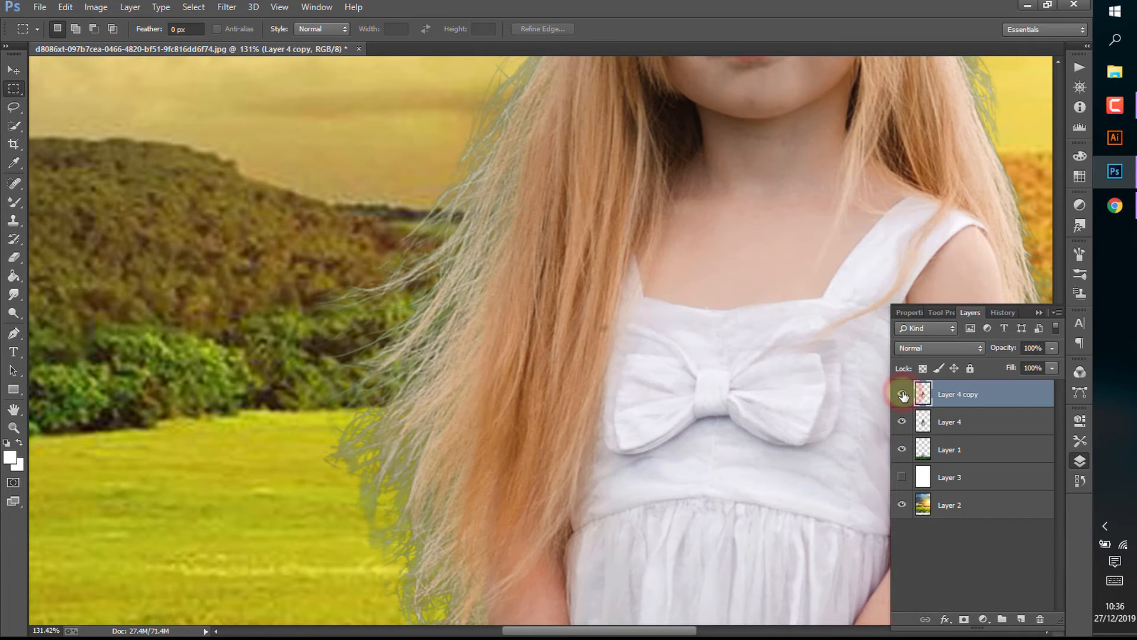
pyautogui.click(902, 394)
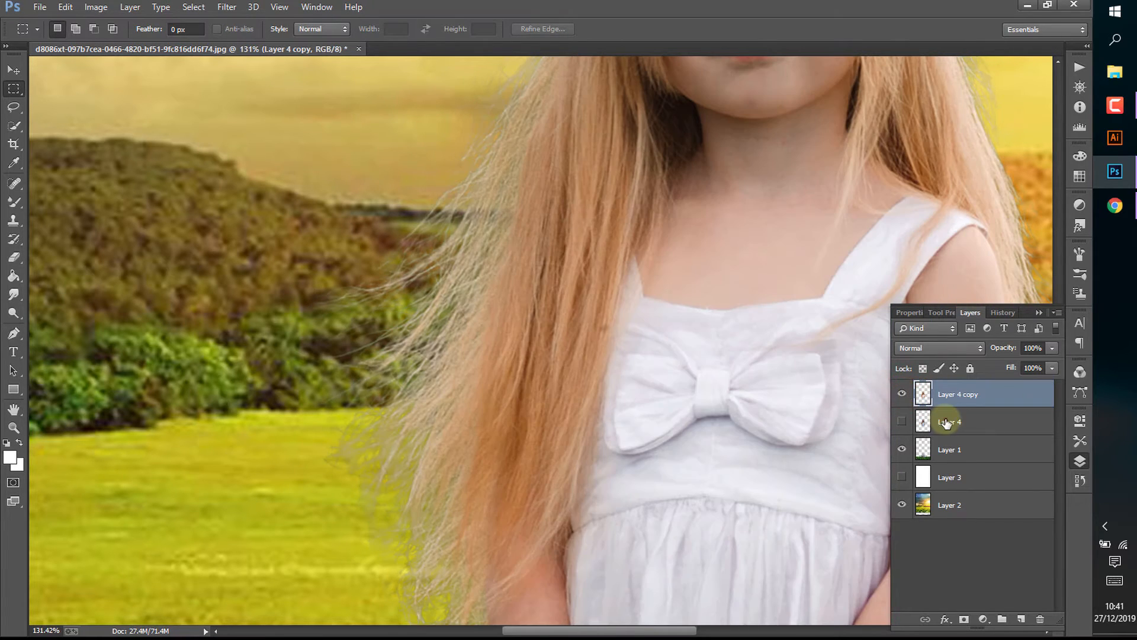
pyautogui.moveTo(947, 423); pyautogui.dragTo(1040, 617)
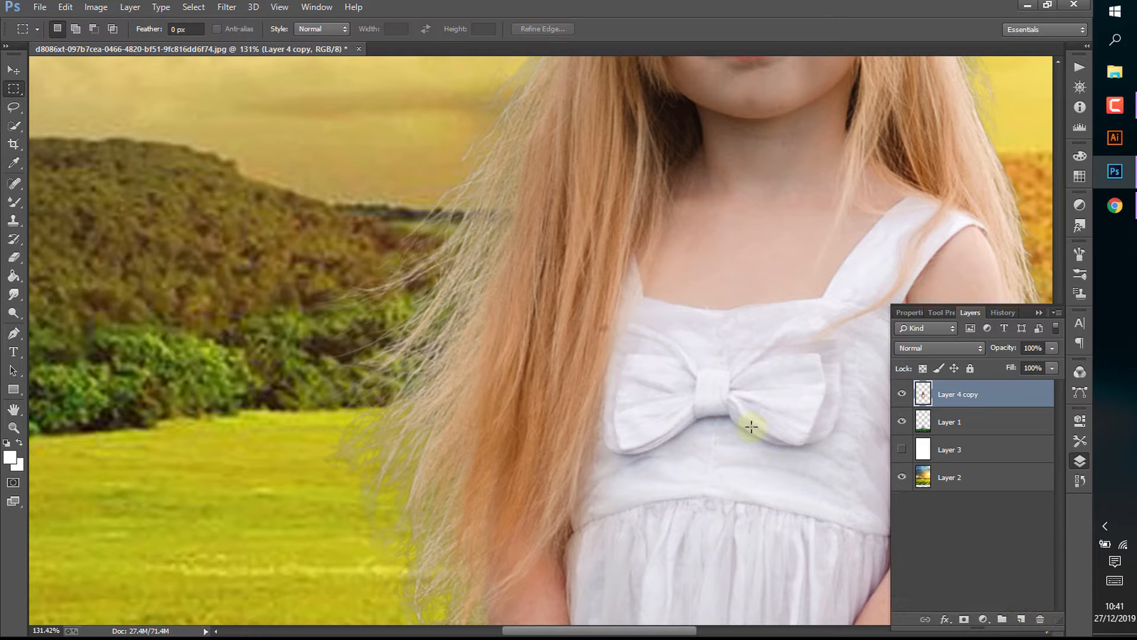
# Step: Blend the tonal seam across the dress and hands on Layer 1 using the Smudge tool at size 40 and 36% strength
pyautogui.scroll(-10, 659, 423)
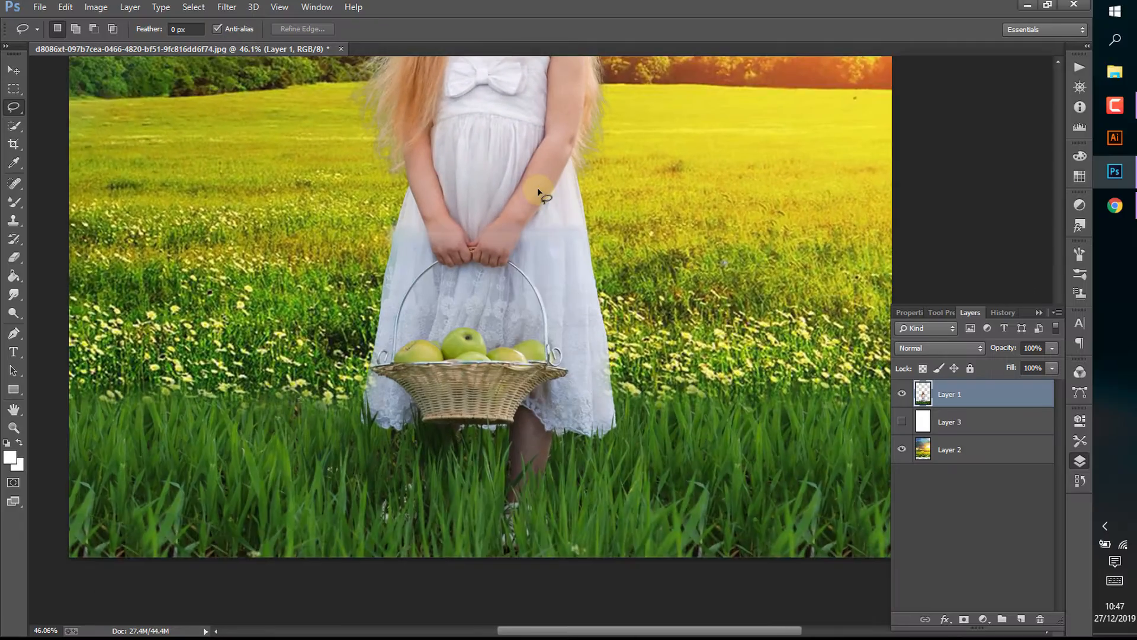
pyautogui.scroll(4, 541, 193)
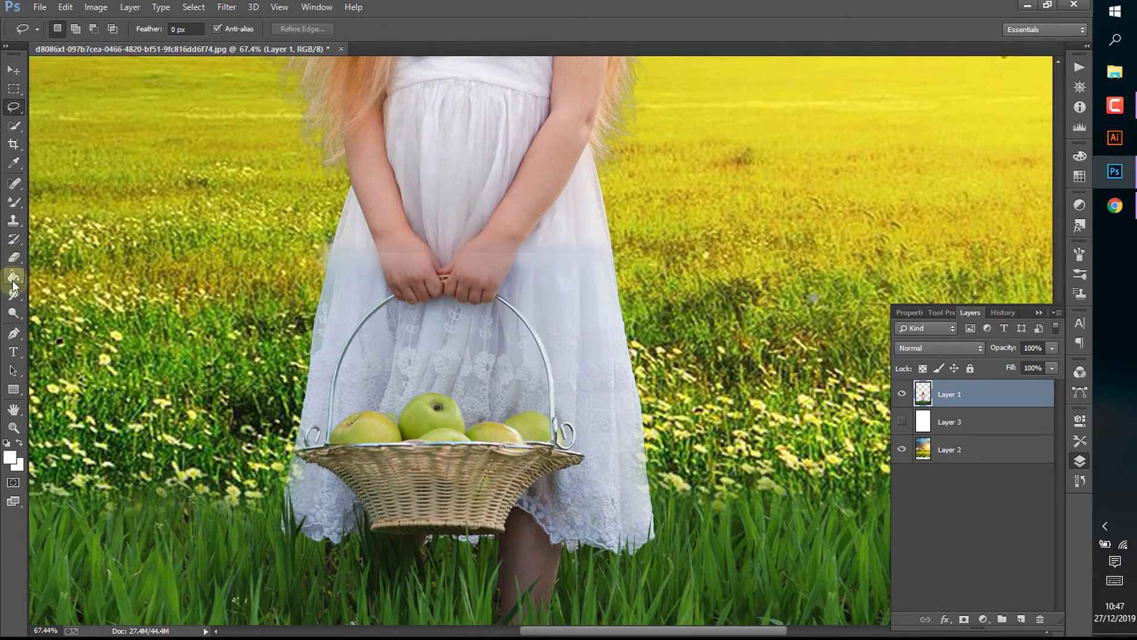
pyautogui.click(14, 293)
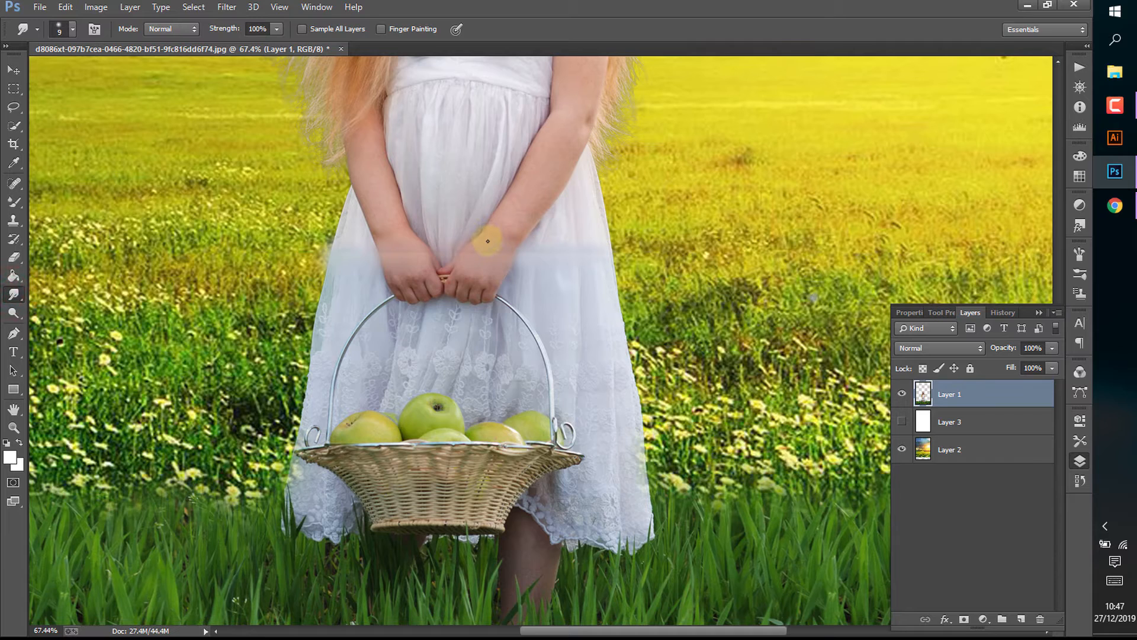
pyautogui.click(277, 29)
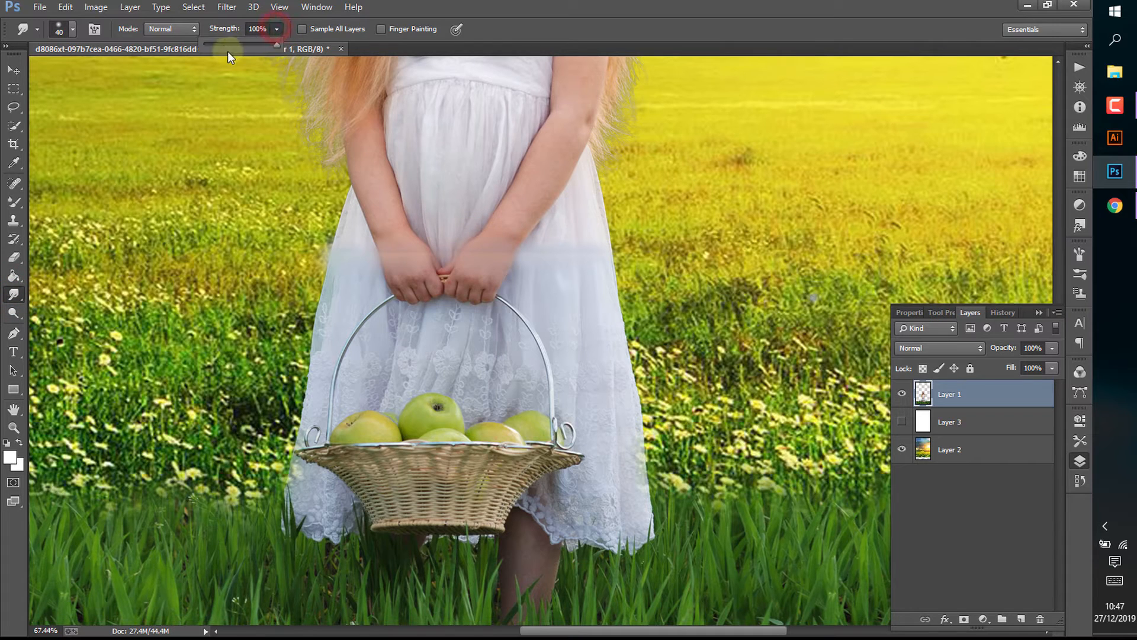
pyautogui.click(573, 253)
pyautogui.click(560, 243)
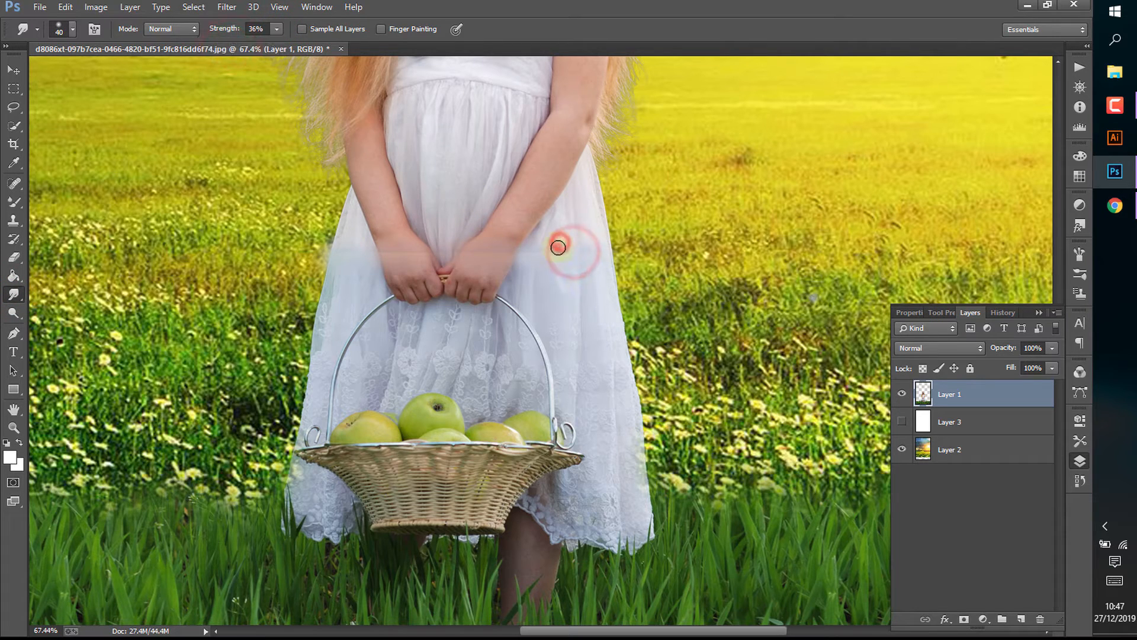
pyautogui.click(555, 244)
pyautogui.click(543, 251)
pyautogui.click(538, 249)
pyautogui.click(517, 251)
pyautogui.click(503, 246)
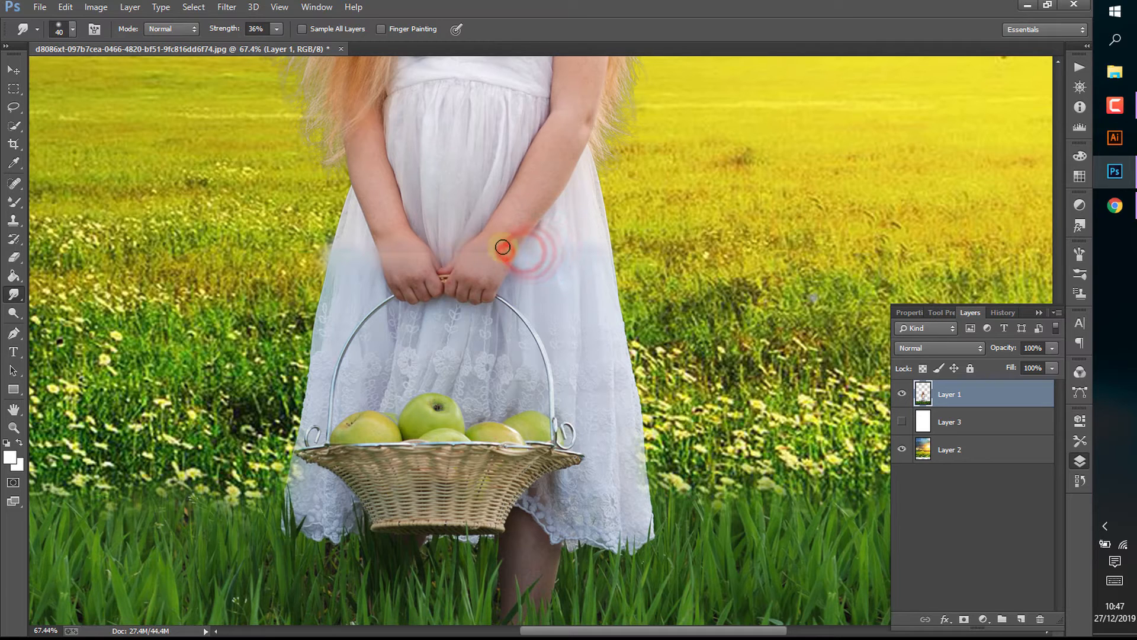
pyautogui.click(493, 252)
pyautogui.click(485, 251)
pyautogui.click(474, 251)
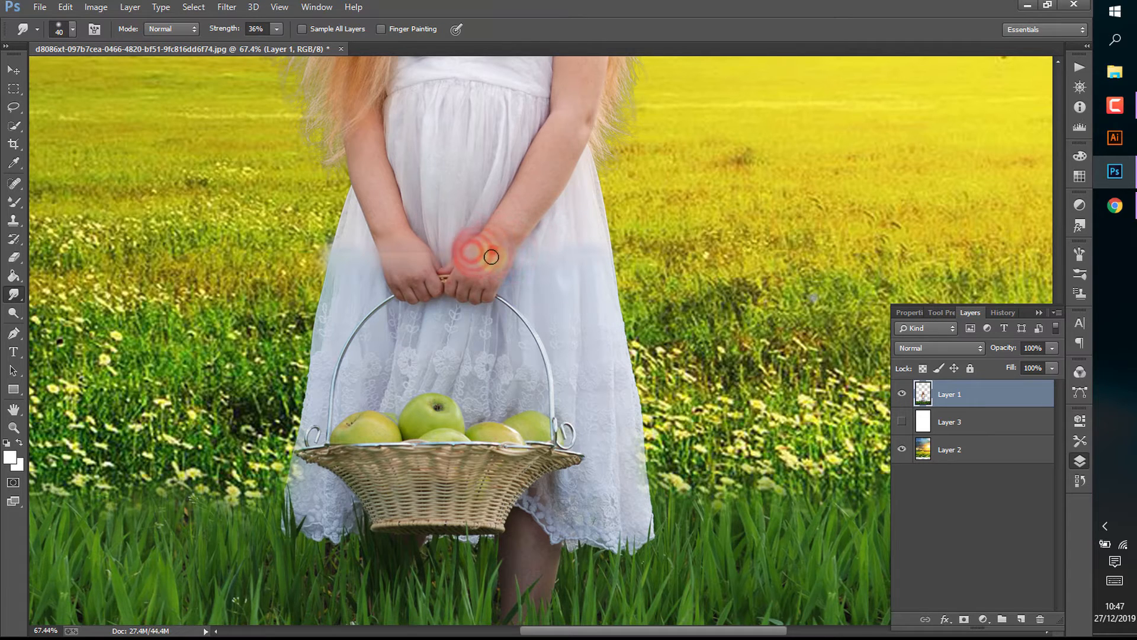
pyautogui.click(497, 251)
pyautogui.moveTo(408, 247)
pyautogui.mouseDown()
pyautogui.moveTo(386, 254)
pyautogui.moveTo(445, 248)
pyautogui.moveTo(344, 249)
pyautogui.moveTo(363, 250)
pyautogui.mouseUp()
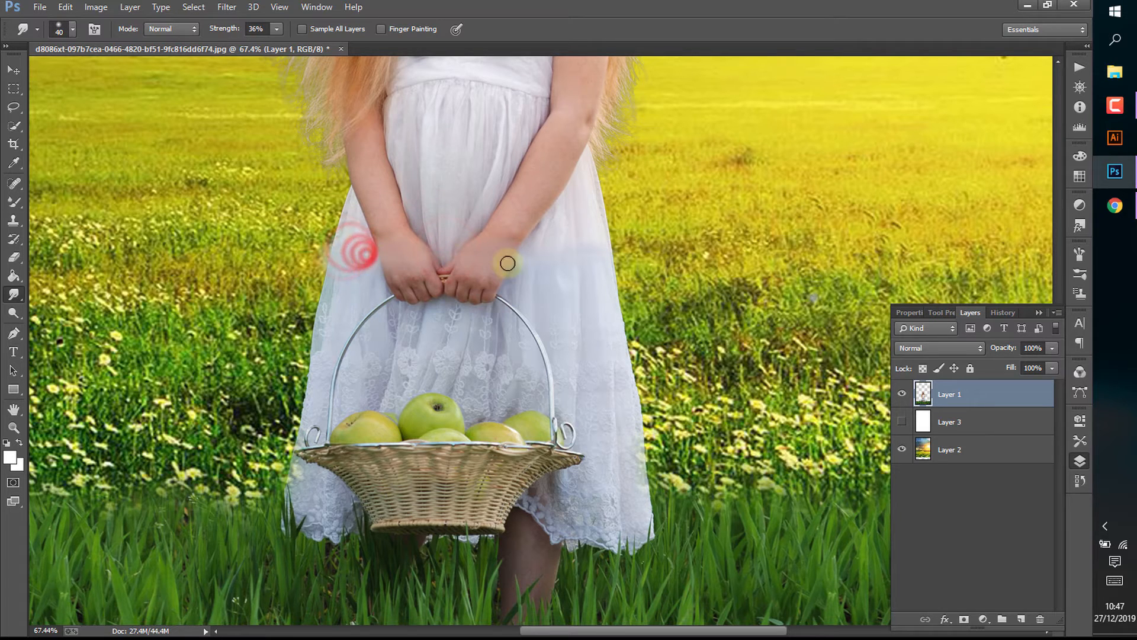
pyautogui.click(591, 247)
pyautogui.moveTo(549, 246)
pyautogui.mouseDown()
pyautogui.moveTo(569, 266)
pyautogui.moveTo(533, 244)
pyautogui.moveTo(522, 272)
pyautogui.mouseUp()
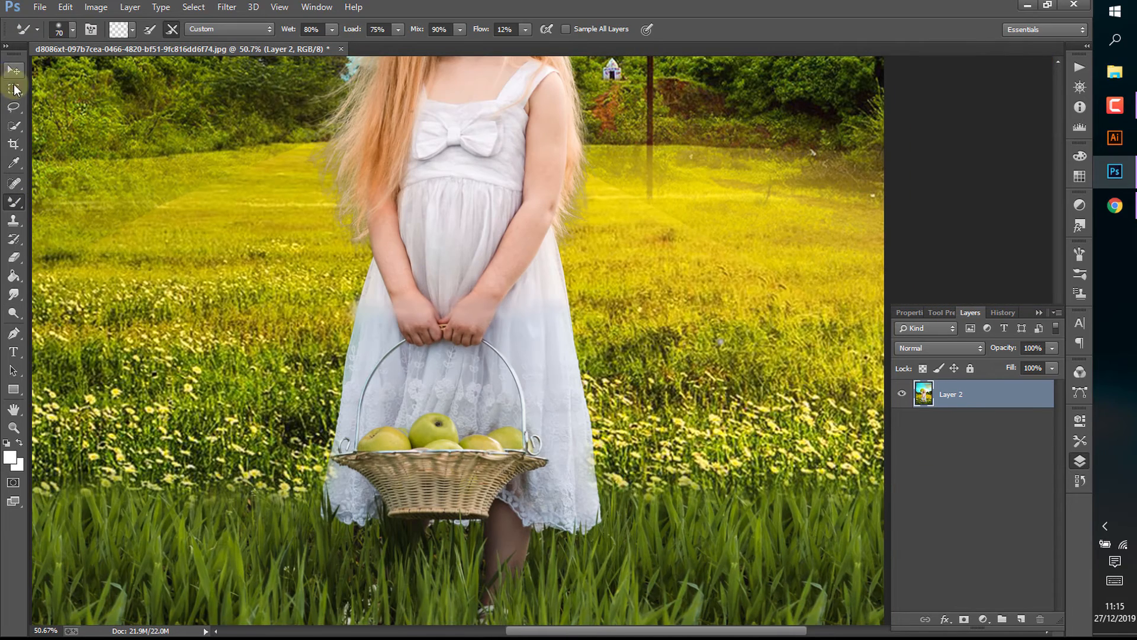
# Step: Copy a small rectangle of skin from the girl's forearm onto a new layer
pyautogui.click(14, 89)
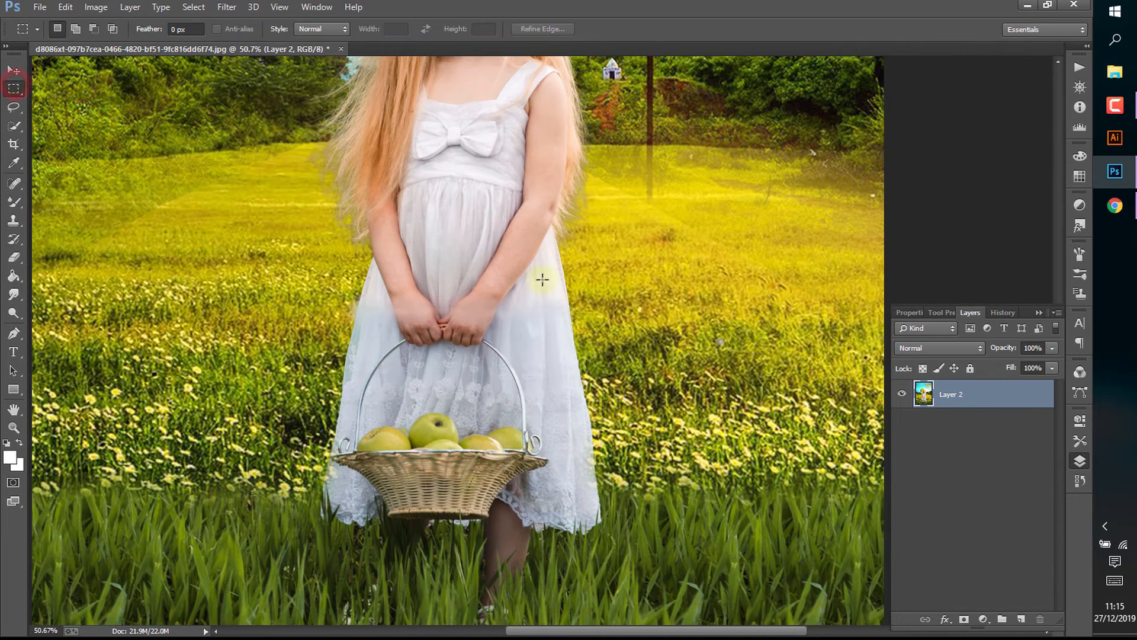
pyautogui.moveTo(515, 223); pyautogui.dragTo(533, 256)
pyautogui.hotkey('ctrl', 'j')
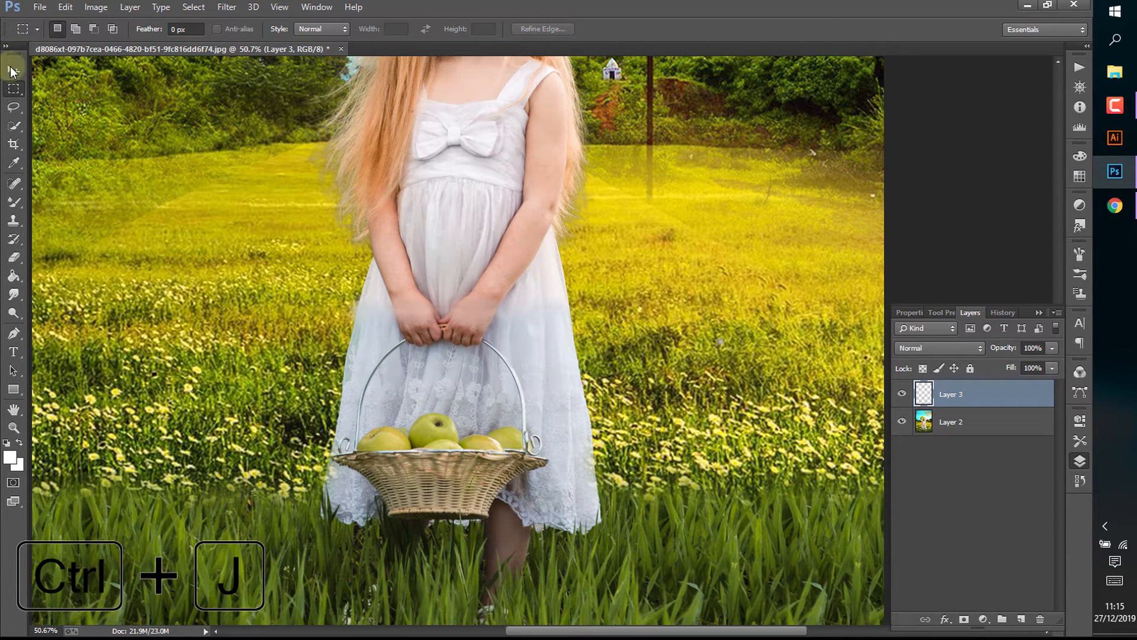
# Step: Place the skin patch over the leg below the basket and scale it to about 249% width and 296% height
pyautogui.press('v')
pyautogui.moveTo(521, 256); pyautogui.dragTo(485, 506)
pyautogui.hotkey('ctrl', 't')
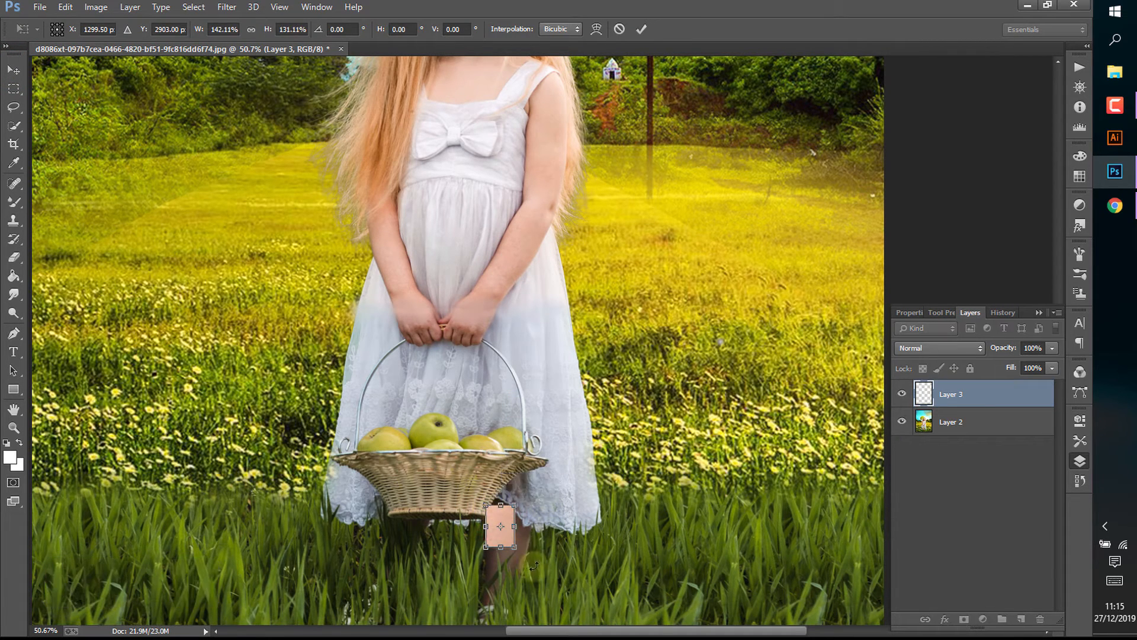
pyautogui.moveTo(514, 548); pyautogui.dragTo(537, 600)
pyautogui.click(492, 553)
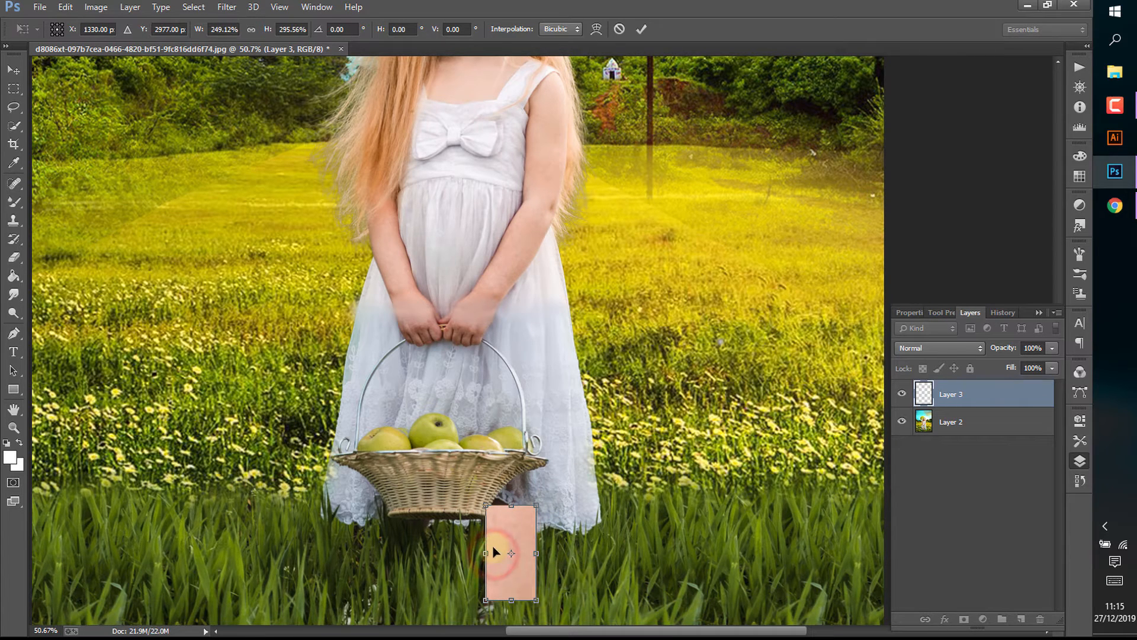
pyautogui.doubleClick(496, 541)
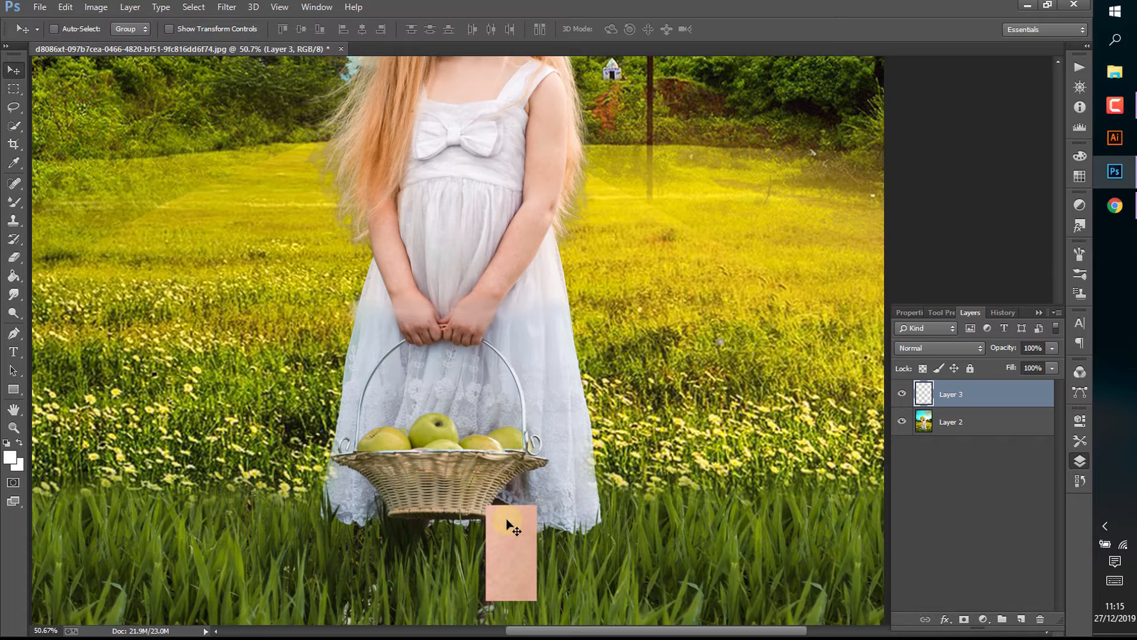
pyautogui.moveTo(497, 536); pyautogui.dragTo(490, 538)
# Step: Set the blend mode of the skin patch on Layer 3 to Soft Light
pyautogui.click(999, 394)
pyautogui.click(948, 348)
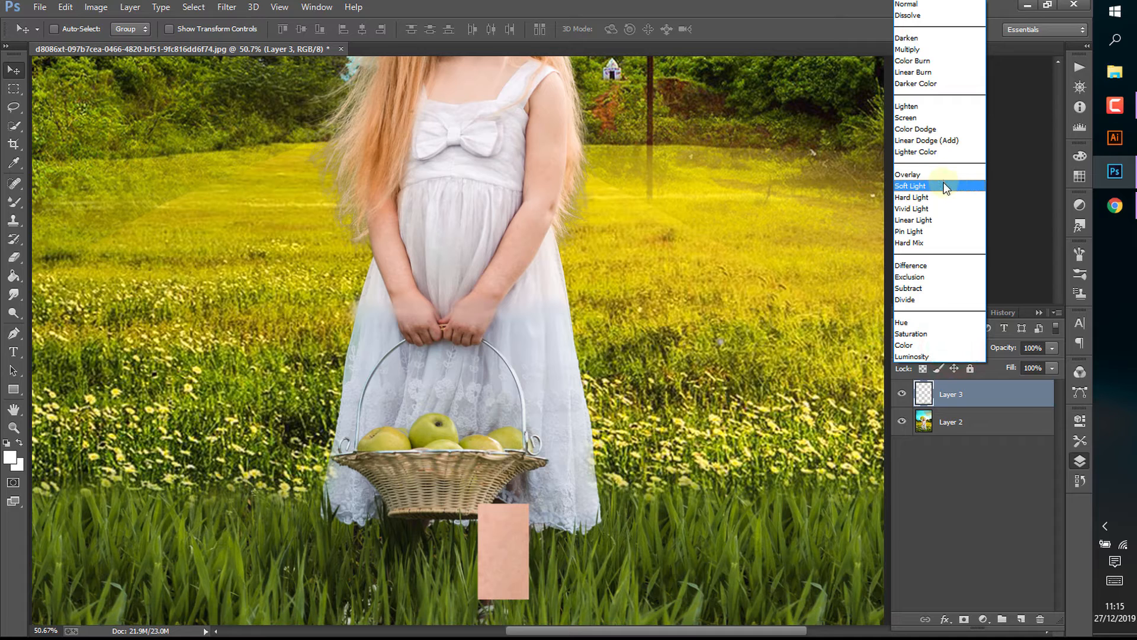
pyautogui.click(944, 185)
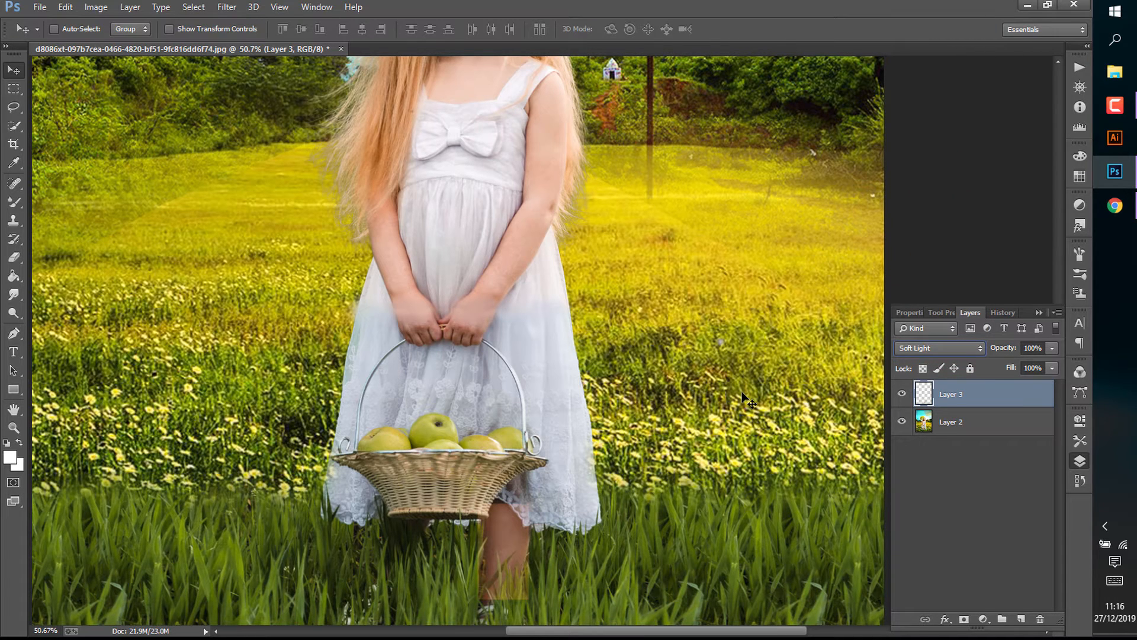
# Step: Stretch the skin patch upward so it covers the top of the leg under the dress hem
pyautogui.hotkey('ctrl', 't')
pyautogui.moveTo(504, 502); pyautogui.dragTo(505, 493)
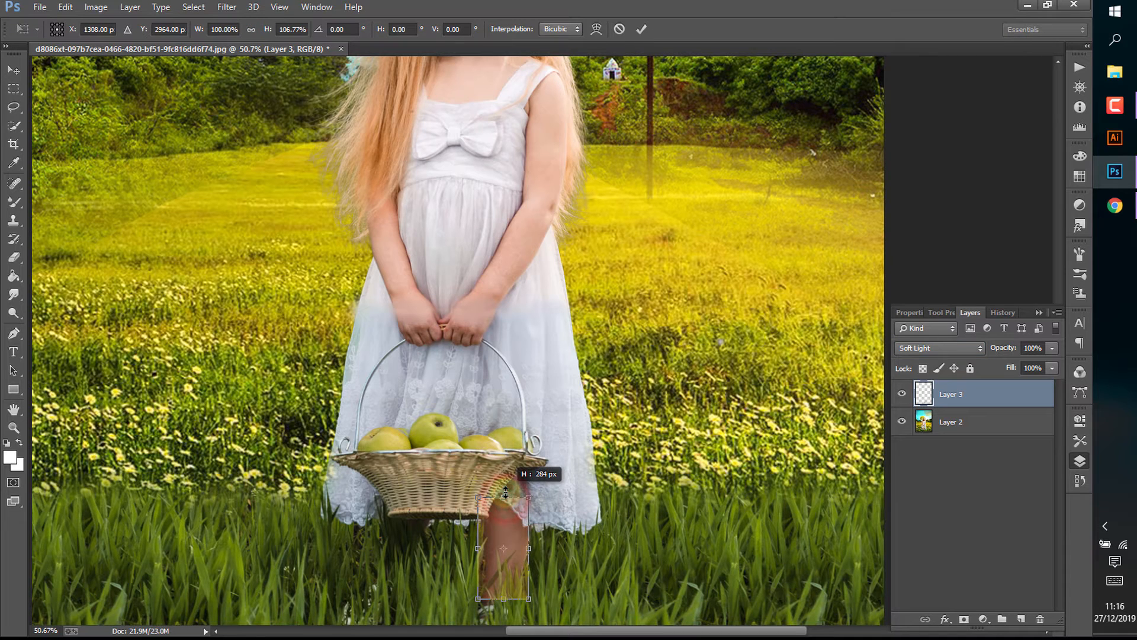
pyautogui.moveTo(504, 538); pyautogui.dragTo(503, 545)
pyautogui.moveTo(505, 502); pyautogui.dragTo(505, 484)
pyautogui.press('Return')
# Step: Select the leg below the dress on Layer 2 using the Quick Selection tool
pyautogui.scroll(5, 520, 553)
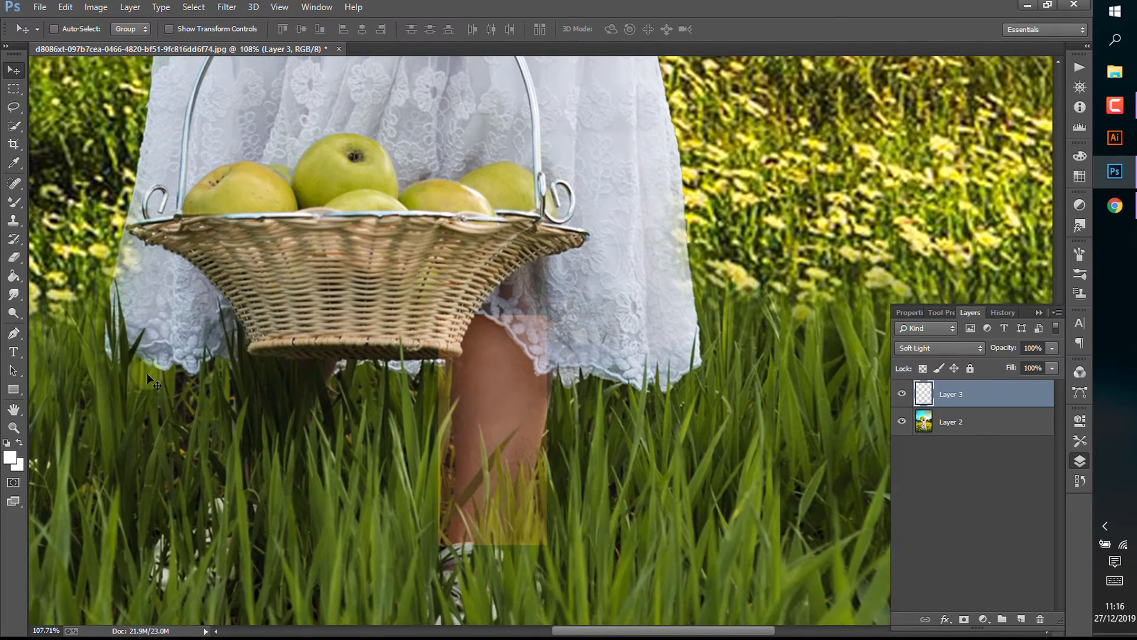
pyautogui.click(15, 125)
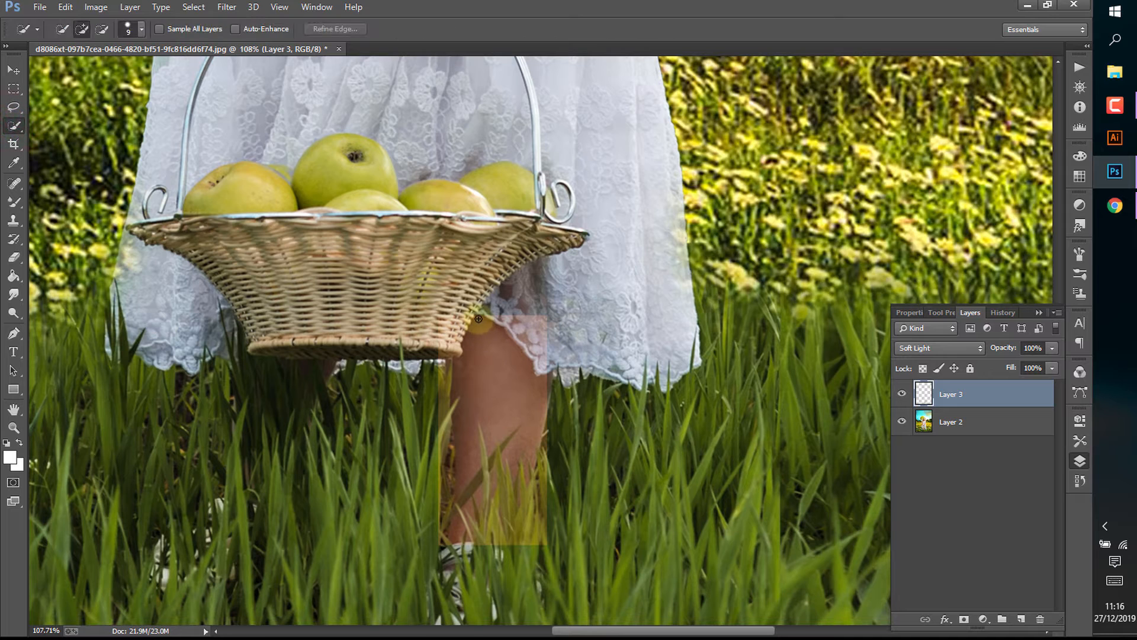
pyautogui.click(944, 419)
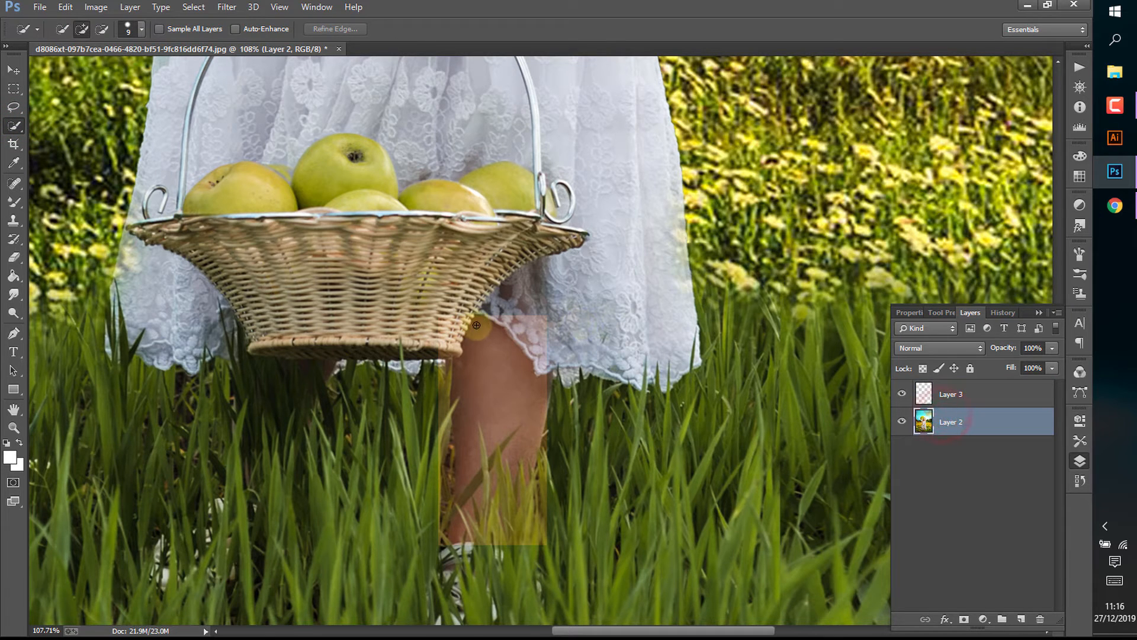
pyautogui.moveTo(477, 325)
pyautogui.mouseDown()
pyautogui.moveTo(512, 392)
pyautogui.moveTo(471, 450)
pyautogui.moveTo(468, 521)
pyautogui.moveTo(530, 463)
pyautogui.moveTo(567, 482)
pyautogui.moveTo(533, 537)
pyautogui.moveTo(448, 615)
pyautogui.mouseUp()
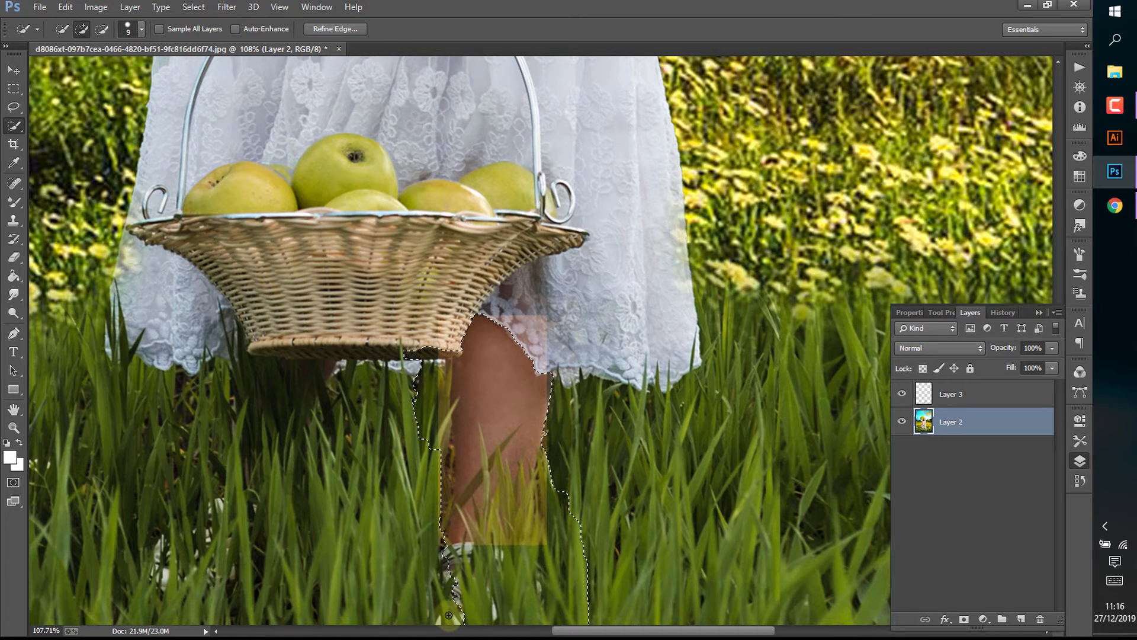
# Step: Subtract the surrounding grass, shoe and basket edge from the leg selection on Layer 2 with the Quick Selection tool
pyautogui.press('alt')
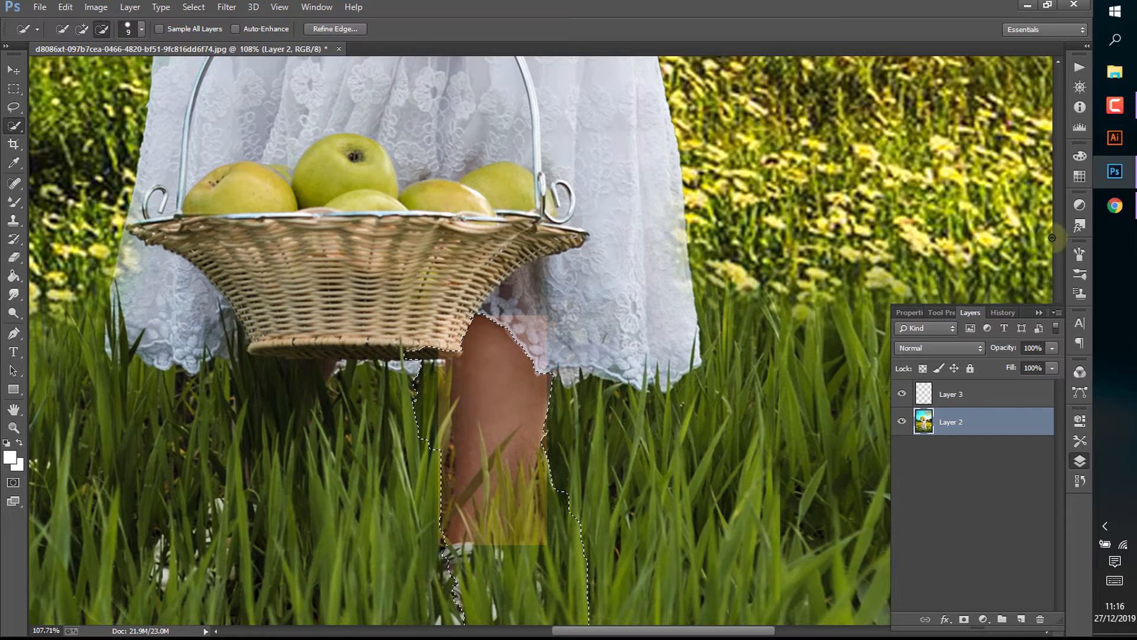
pyautogui.moveTo(408, 574); pyautogui.dragTo(533, 556)
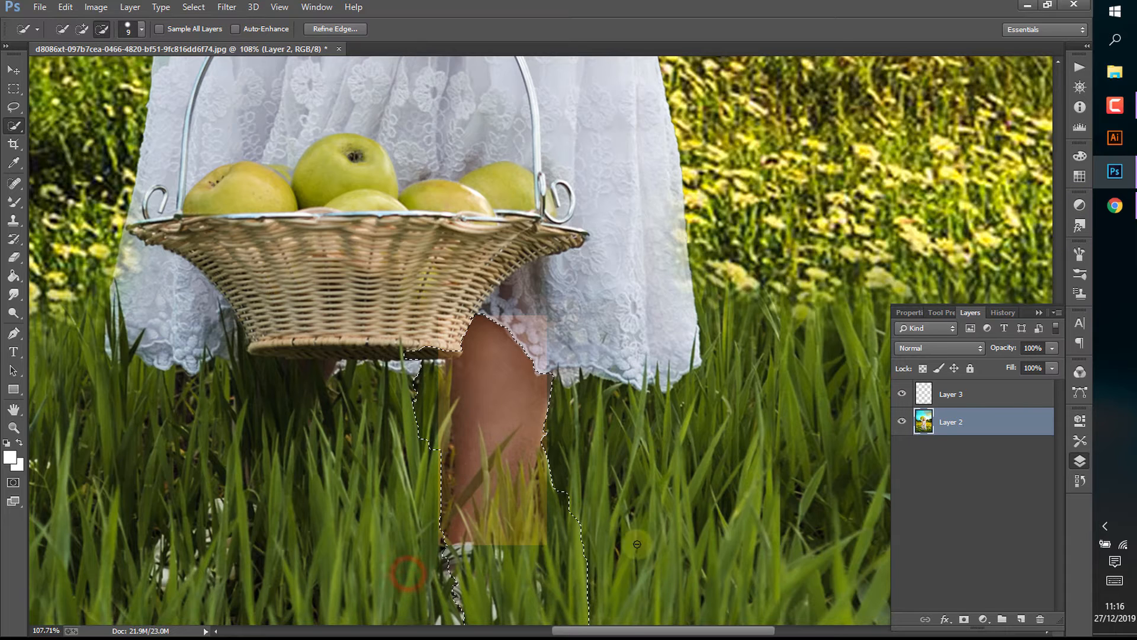
pyautogui.scroll(-1, 636, 543)
pyautogui.moveTo(431, 292)
pyautogui.mouseDown()
pyautogui.moveTo(444, 290)
pyautogui.moveTo(445, 320)
pyautogui.moveTo(435, 453)
pyautogui.moveTo(443, 352)
pyautogui.mouseUp()
pyautogui.click(445, 291)
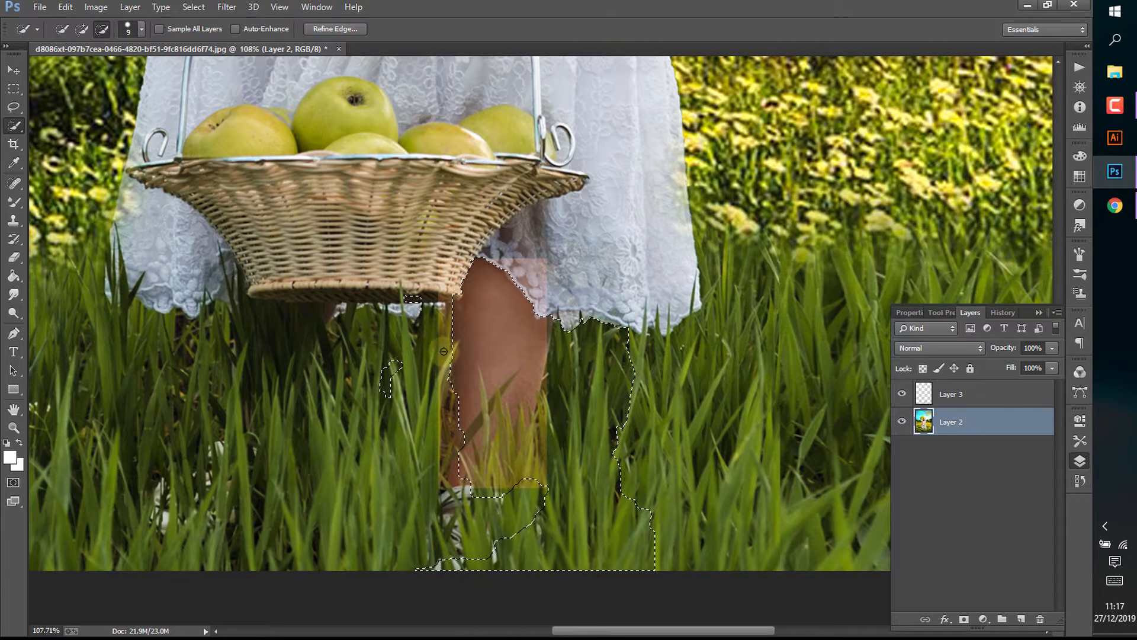
pyautogui.moveTo(414, 309); pyautogui.dragTo(416, 294)
pyautogui.moveTo(383, 378); pyautogui.dragTo(398, 365)
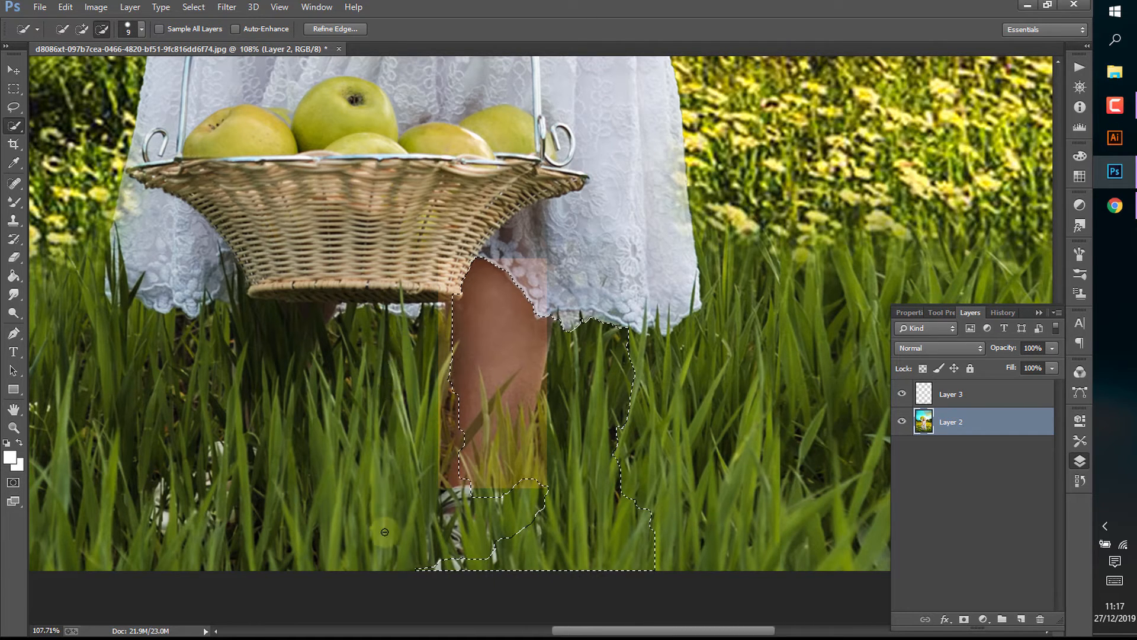
pyautogui.moveTo(385, 532)
pyautogui.mouseDown()
pyautogui.moveTo(599, 531)
pyautogui.moveTo(631, 478)
pyautogui.moveTo(585, 431)
pyautogui.moveTo(554, 537)
pyautogui.moveTo(422, 575)
pyautogui.moveTo(626, 542)
pyautogui.moveTo(661, 498)
pyautogui.moveTo(649, 568)
pyautogui.moveTo(658, 539)
pyautogui.mouseUp()
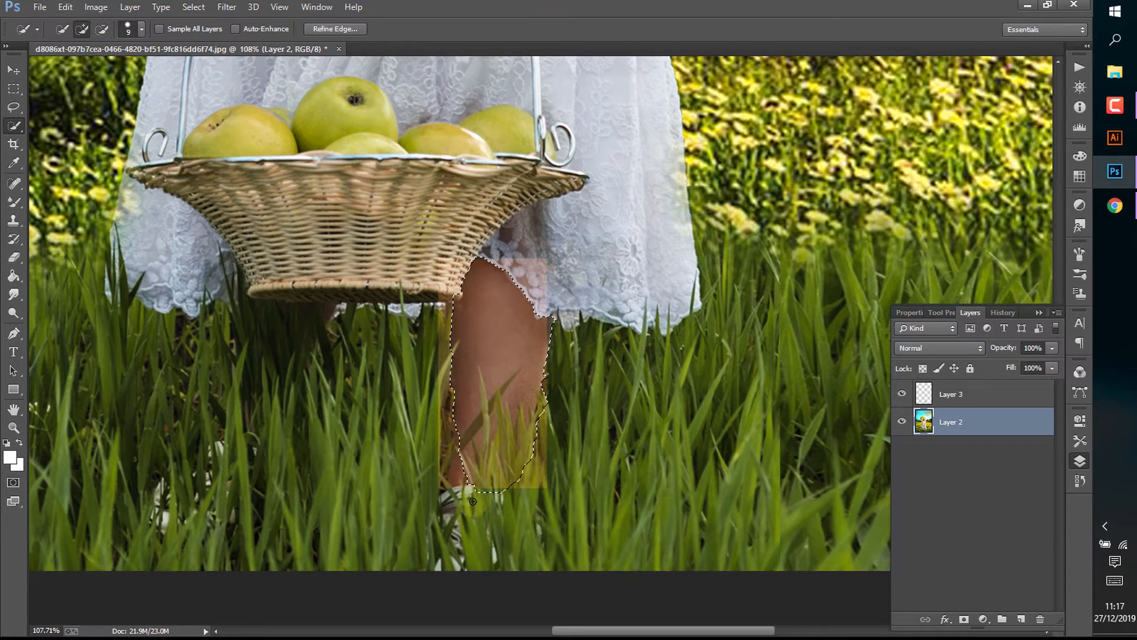
# Step: Add the ankle area just above the shoe to the leg selection
pyautogui.click(455, 475)
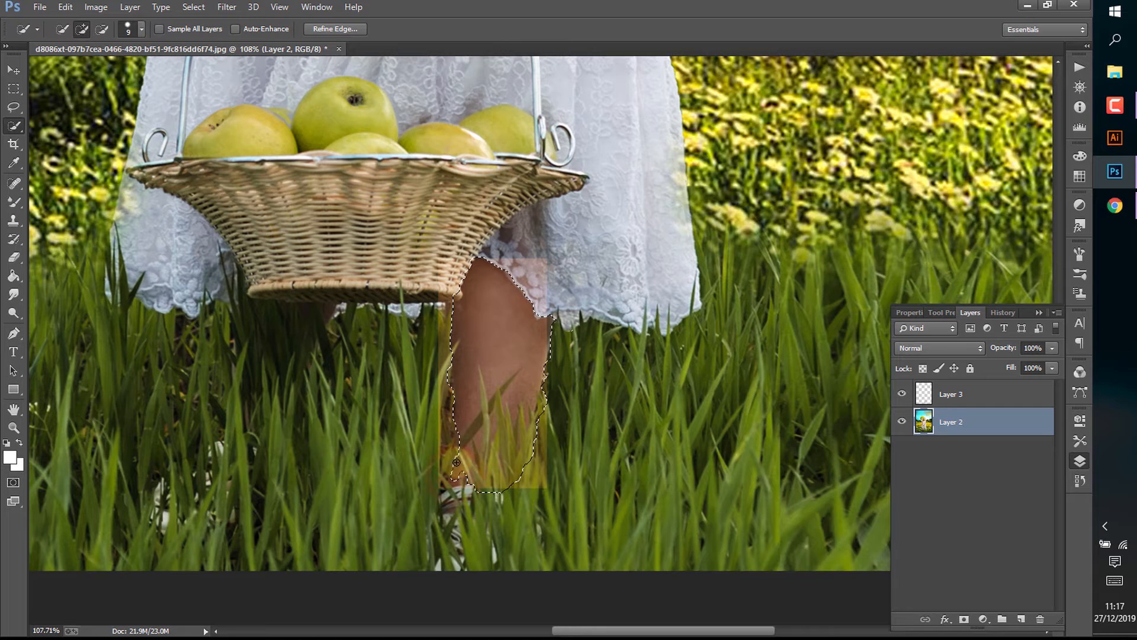
pyautogui.click(454, 479)
pyautogui.click(465, 479)
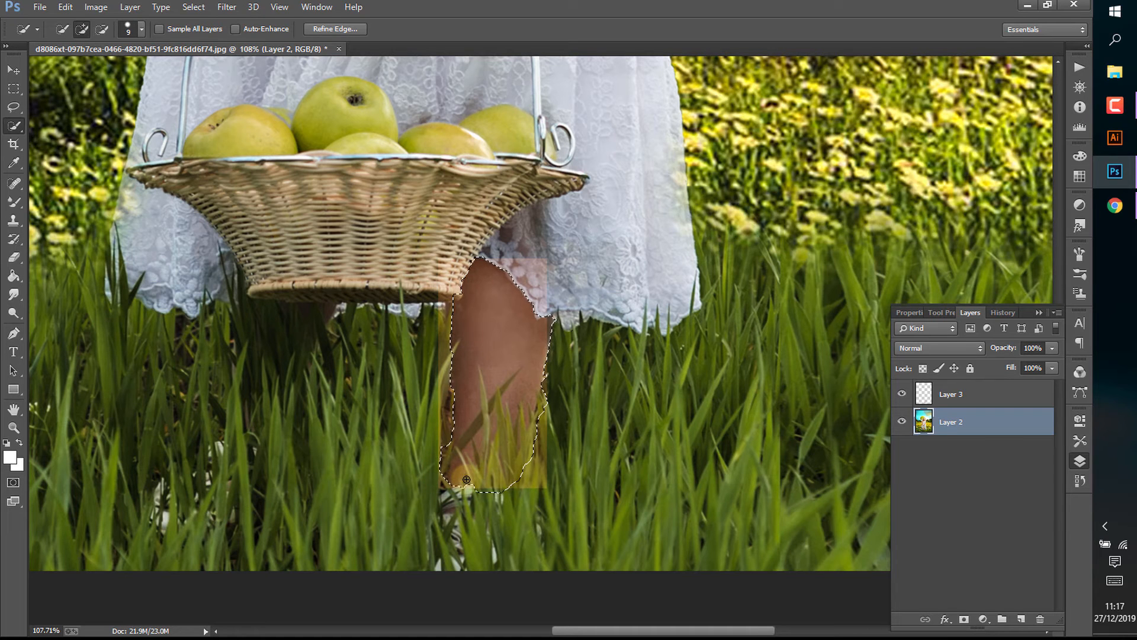
# Step: Try refining the edge of the leg selection with Refine Edge, reducing the brush size to 20
pyautogui.click(329, 31)
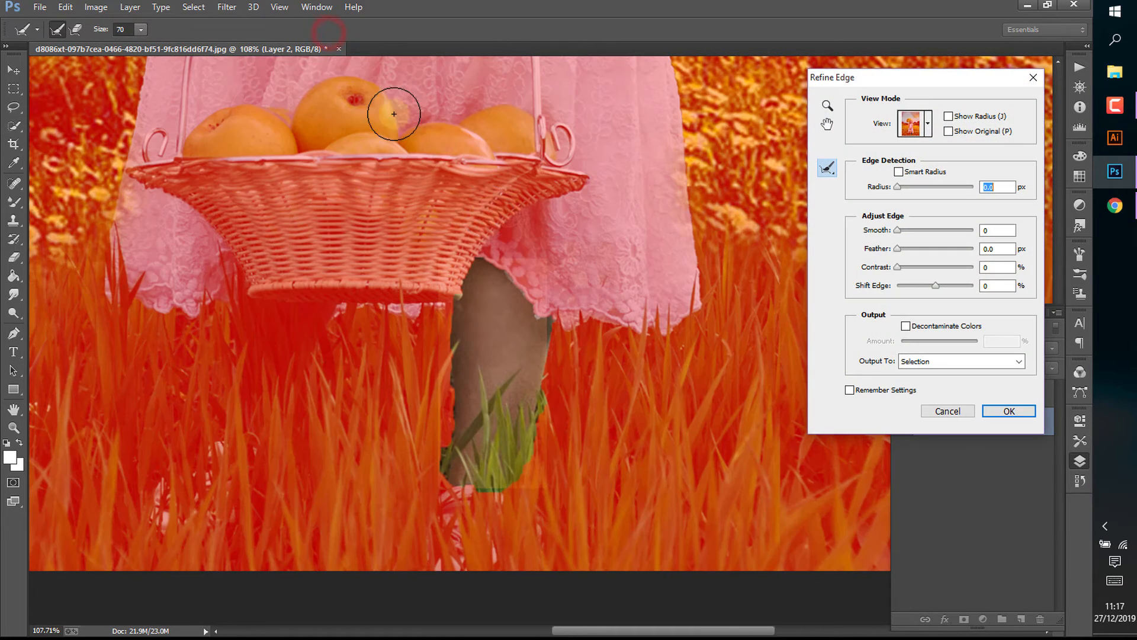
pyautogui.click(496, 305)
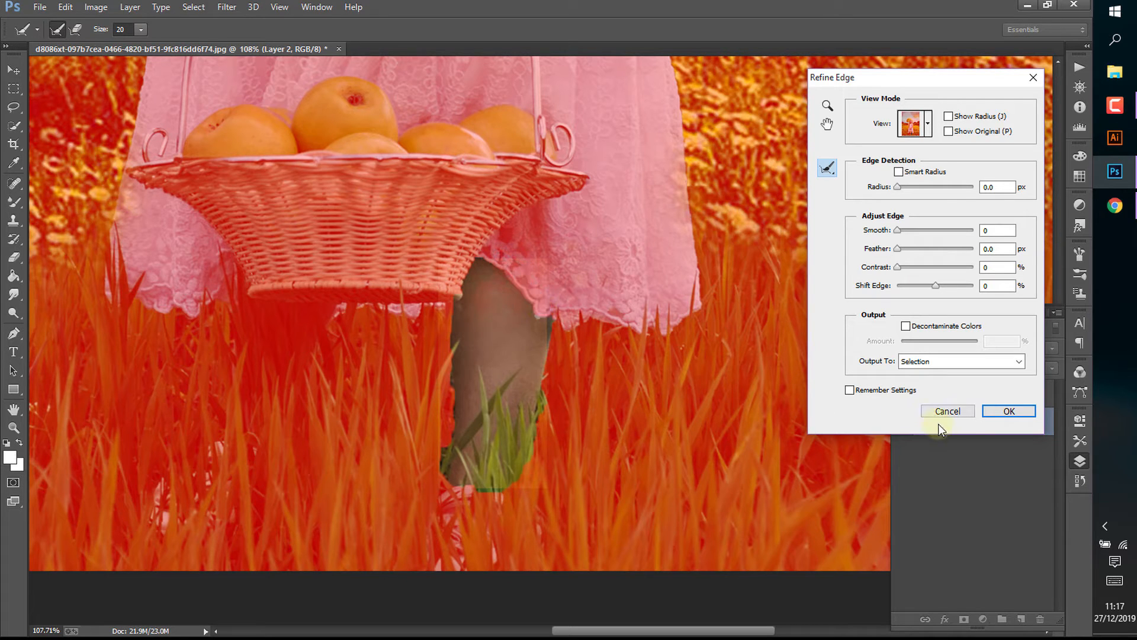
pyautogui.click(990, 414)
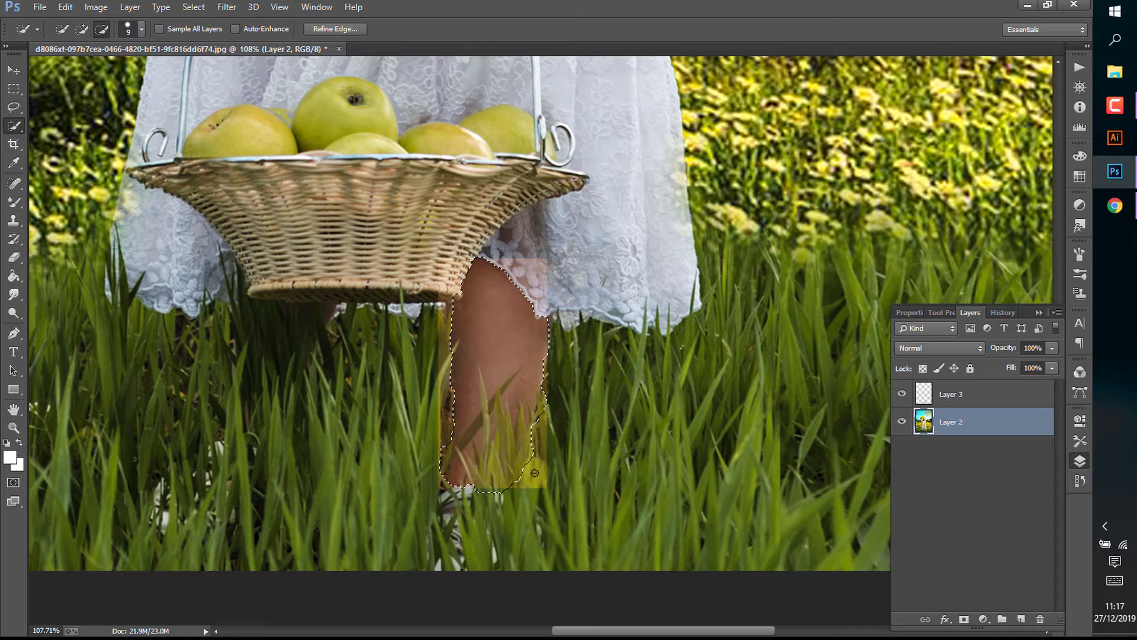
# Step: Discard the rough lower edge of the selection and reselect the leg from the ankle up to the dress hem
pyautogui.moveTo(535, 473); pyautogui.dragTo(503, 512)
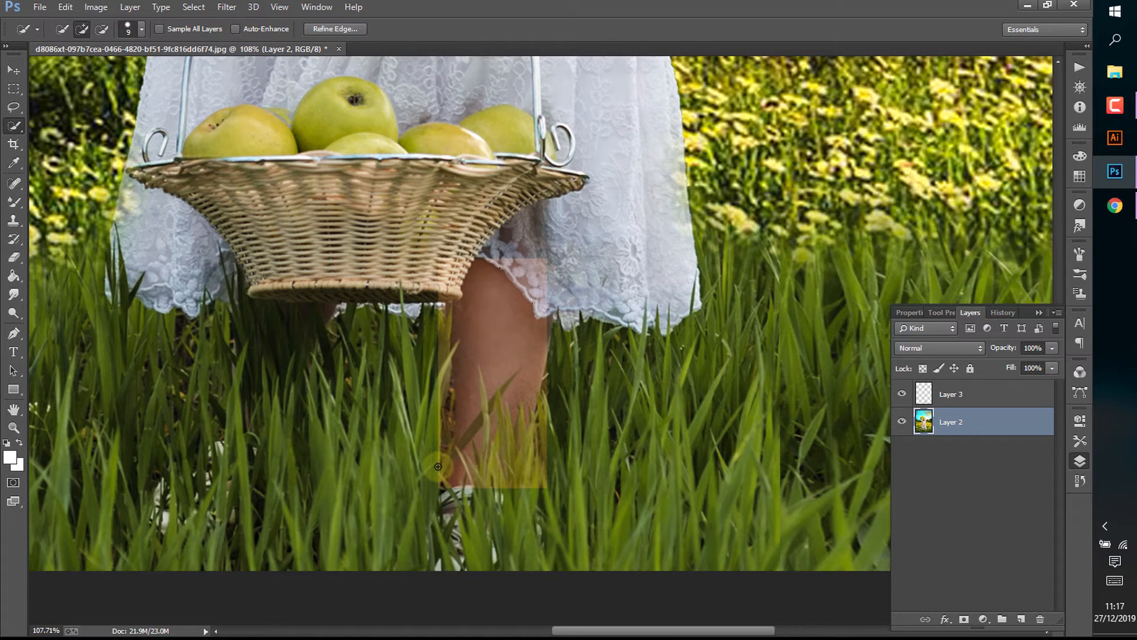
pyautogui.moveTo(437, 466)
pyautogui.mouseDown()
pyautogui.moveTo(512, 316)
pyautogui.moveTo(555, 313)
pyautogui.moveTo(552, 330)
pyautogui.mouseUp()
pyautogui.press('alt')
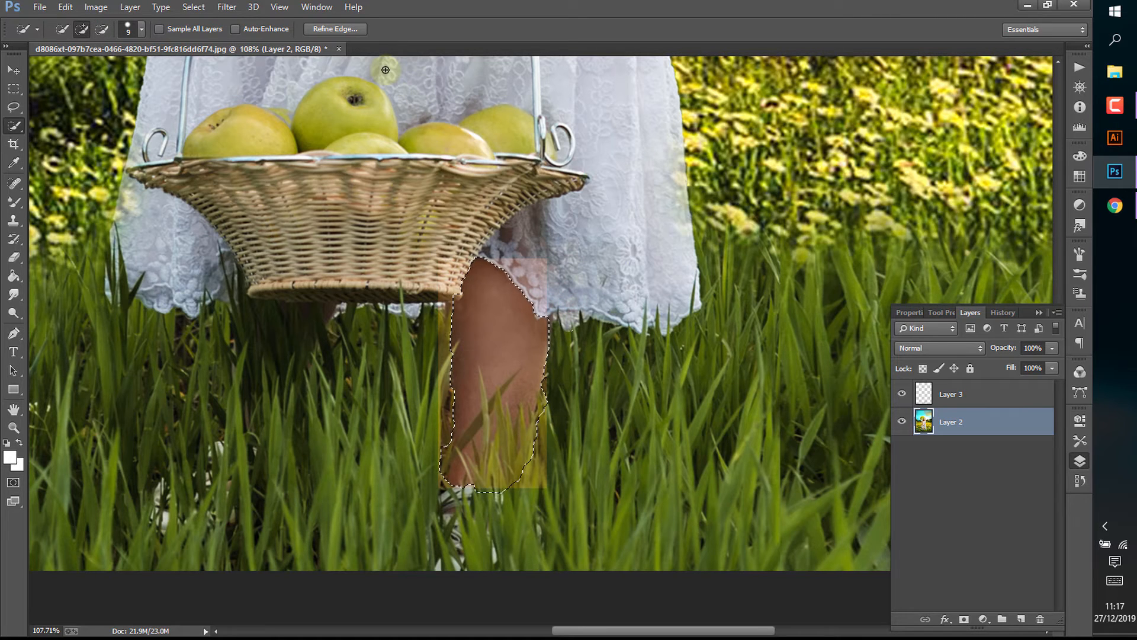
# Step: Open Refine Edge and brush over the lower leg at size 20 to exclude the grass blades from the selection
pyautogui.click(356, 29)
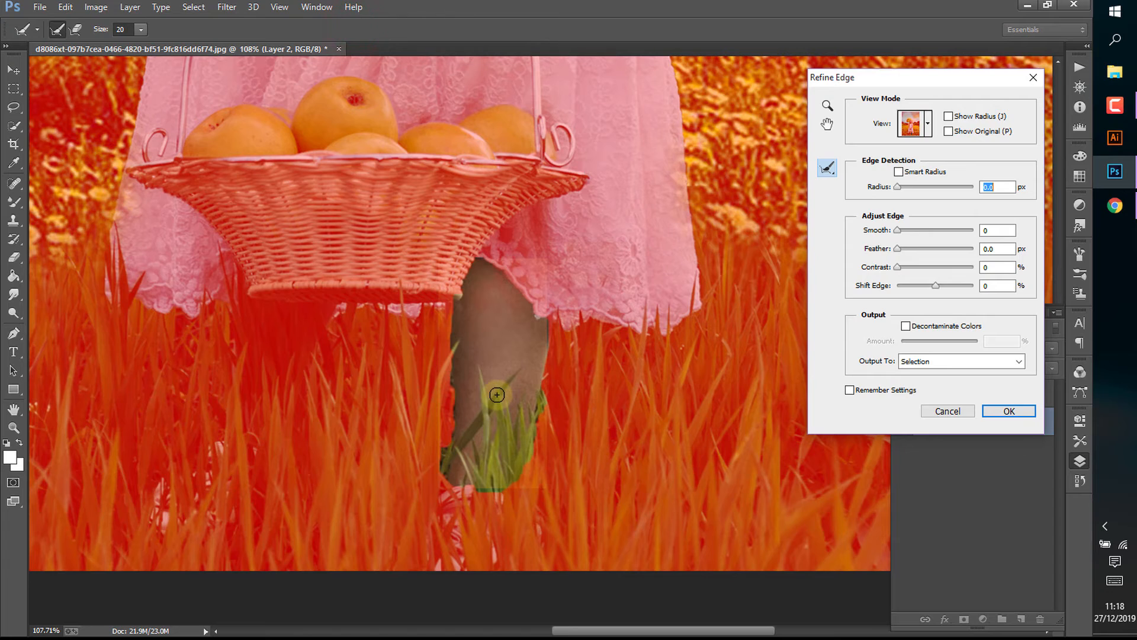
pyautogui.moveTo(505, 551); pyautogui.dragTo(506, 452)
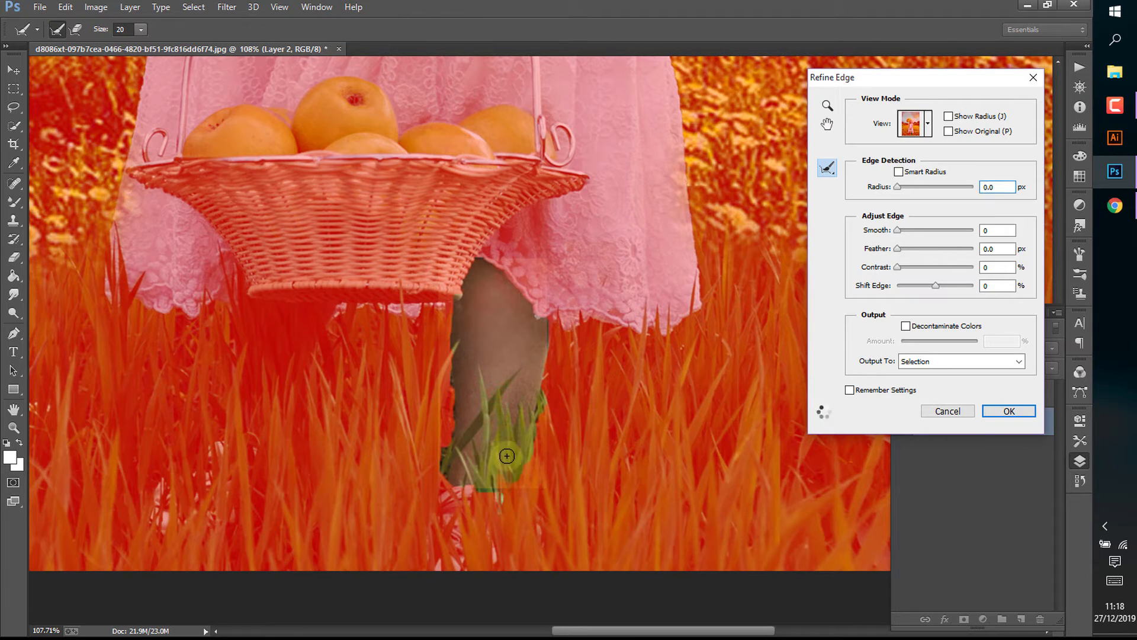
pyautogui.moveTo(479, 372); pyautogui.dragTo(500, 508)
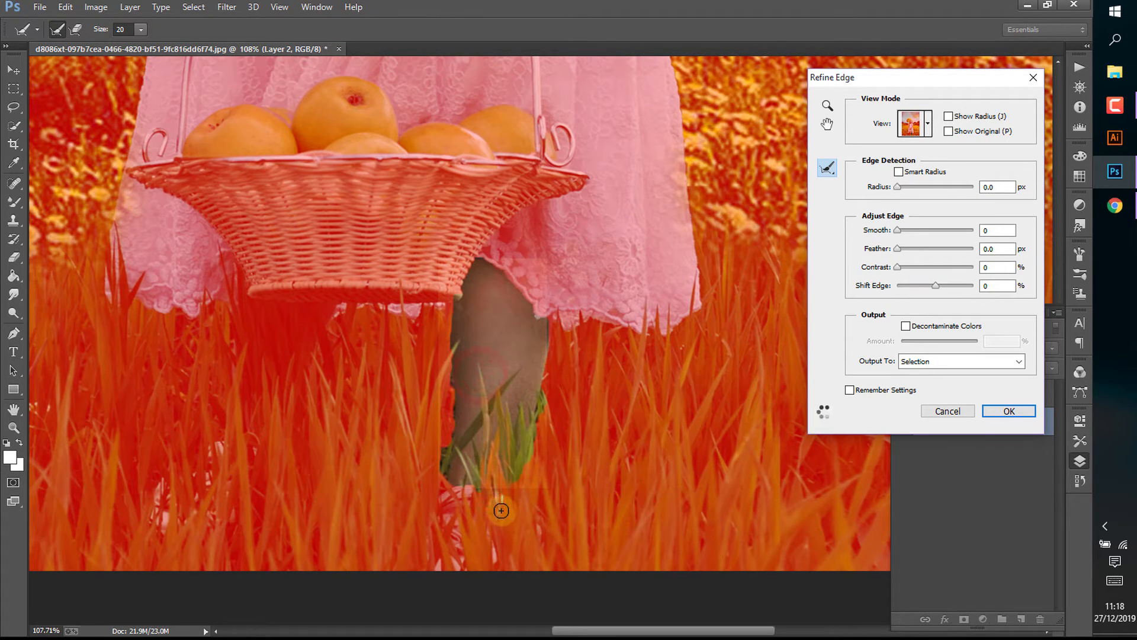
pyautogui.moveTo(484, 374)
pyautogui.mouseDown()
pyautogui.moveTo(484, 401)
pyautogui.moveTo(490, 389)
pyautogui.moveTo(439, 466)
pyautogui.moveTo(451, 407)
pyautogui.moveTo(442, 411)
pyautogui.moveTo(445, 493)
pyautogui.mouseUp()
pyautogui.moveTo(452, 449)
pyautogui.mouseDown()
pyautogui.moveTo(518, 378)
pyautogui.moveTo(497, 453)
pyautogui.moveTo(508, 420)
pyautogui.moveTo(497, 390)
pyautogui.moveTo(517, 475)
pyautogui.moveTo(533, 413)
pyautogui.moveTo(537, 434)
pyautogui.moveTo(549, 319)
pyautogui.moveTo(536, 423)
pyautogui.moveTo(524, 403)
pyautogui.moveTo(507, 416)
pyautogui.moveTo(515, 404)
pyautogui.moveTo(527, 488)
pyautogui.mouseUp()
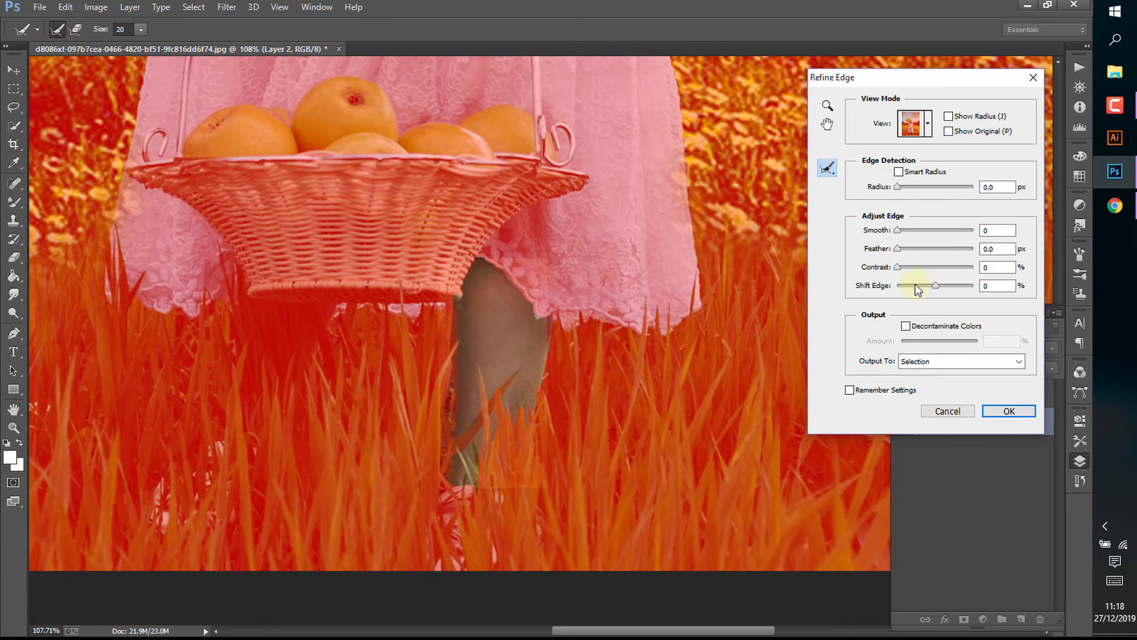
pyautogui.moveTo(520, 358)
pyautogui.mouseDown()
pyautogui.moveTo(511, 381)
pyautogui.moveTo(535, 438)
pyautogui.moveTo(501, 467)
pyautogui.moveTo(477, 468)
pyautogui.moveTo(477, 479)
pyautogui.moveTo(460, 457)
pyautogui.moveTo(476, 492)
pyautogui.mouseUp()
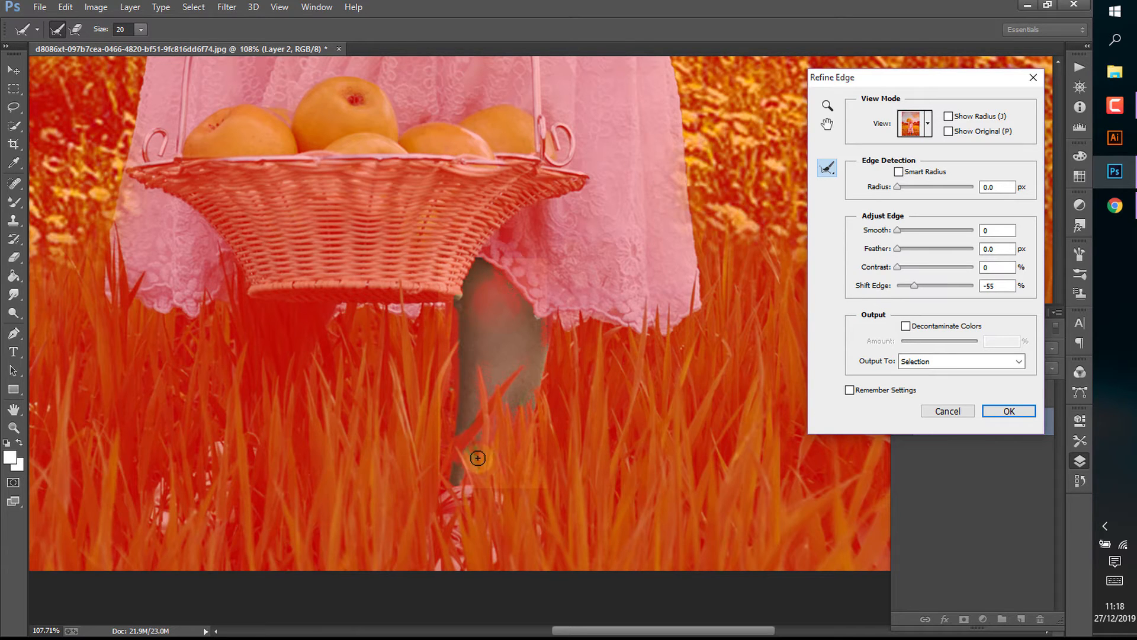
pyautogui.moveTo(477, 421); pyautogui.dragTo(495, 421)
# Step: Set Shift Edge to +5%, touch up the edges below the basket and hem, apply the refinement, and make Layer 3 active
pyautogui.moveTo(923, 283); pyautogui.dragTo(937, 283)
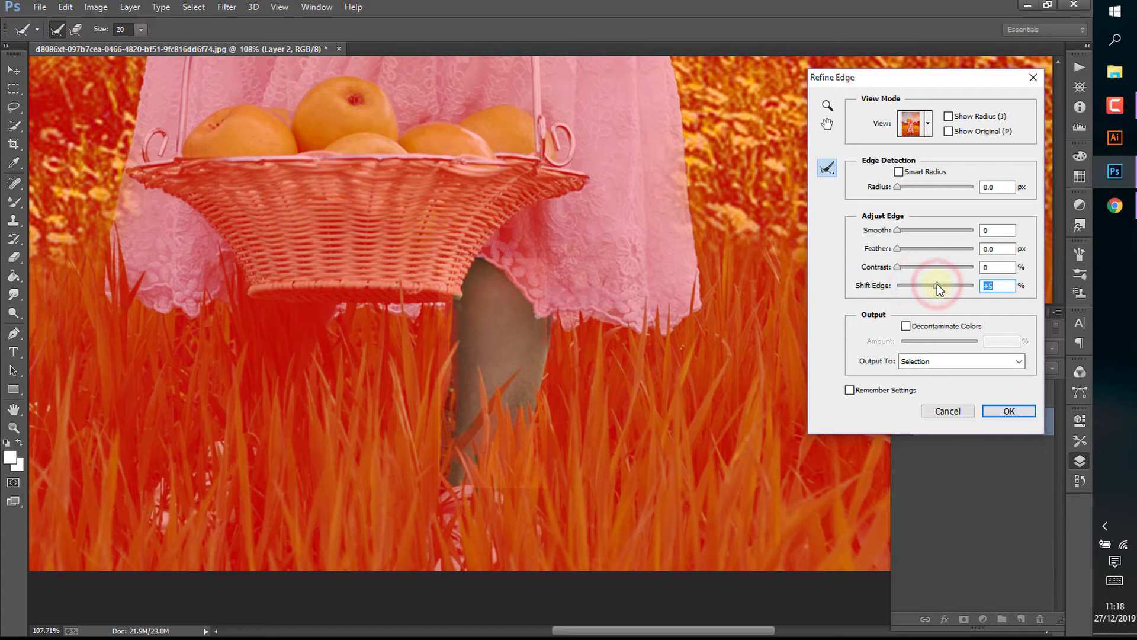
pyautogui.moveTo(457, 296)
pyautogui.mouseDown()
pyautogui.moveTo(442, 337)
pyautogui.moveTo(437, 323)
pyautogui.moveTo(455, 310)
pyautogui.mouseUp()
pyautogui.moveTo(571, 310)
pyautogui.mouseDown()
pyautogui.moveTo(554, 317)
pyautogui.moveTo(558, 348)
pyautogui.moveTo(586, 363)
pyautogui.mouseUp()
pyautogui.press('alt')
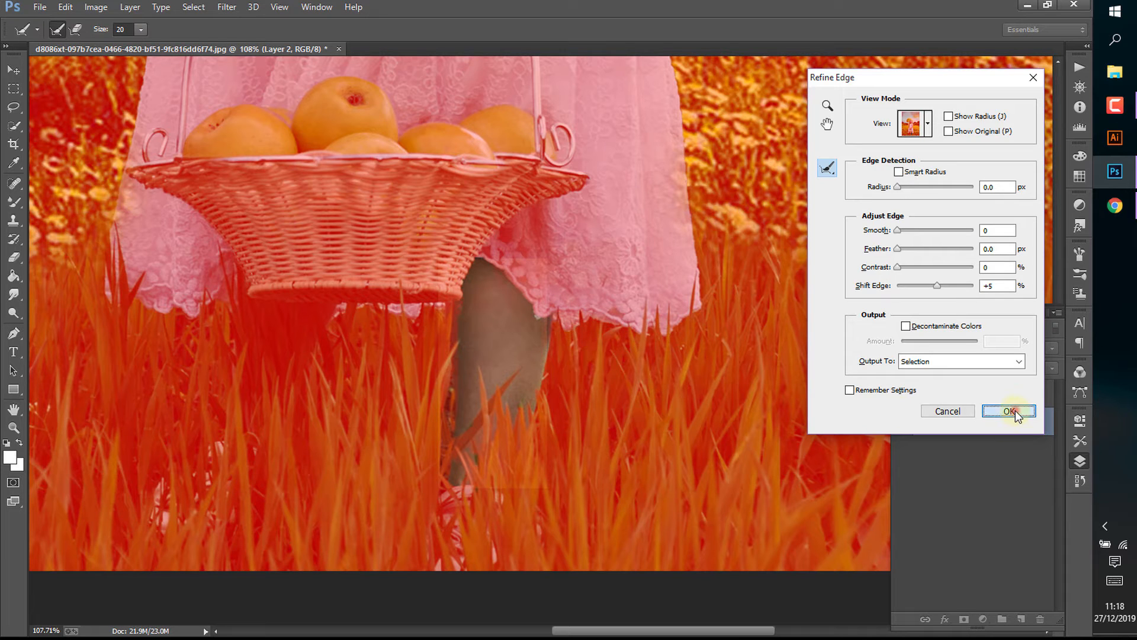
pyautogui.click(1015, 411)
pyautogui.click(1025, 391)
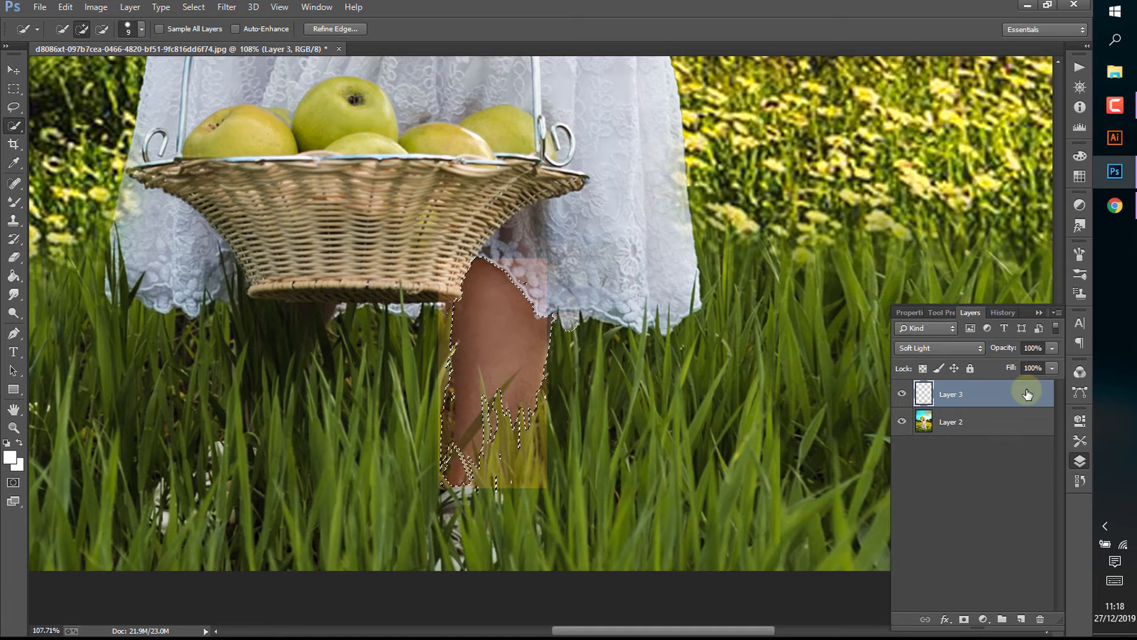
pyautogui.press('Delete')
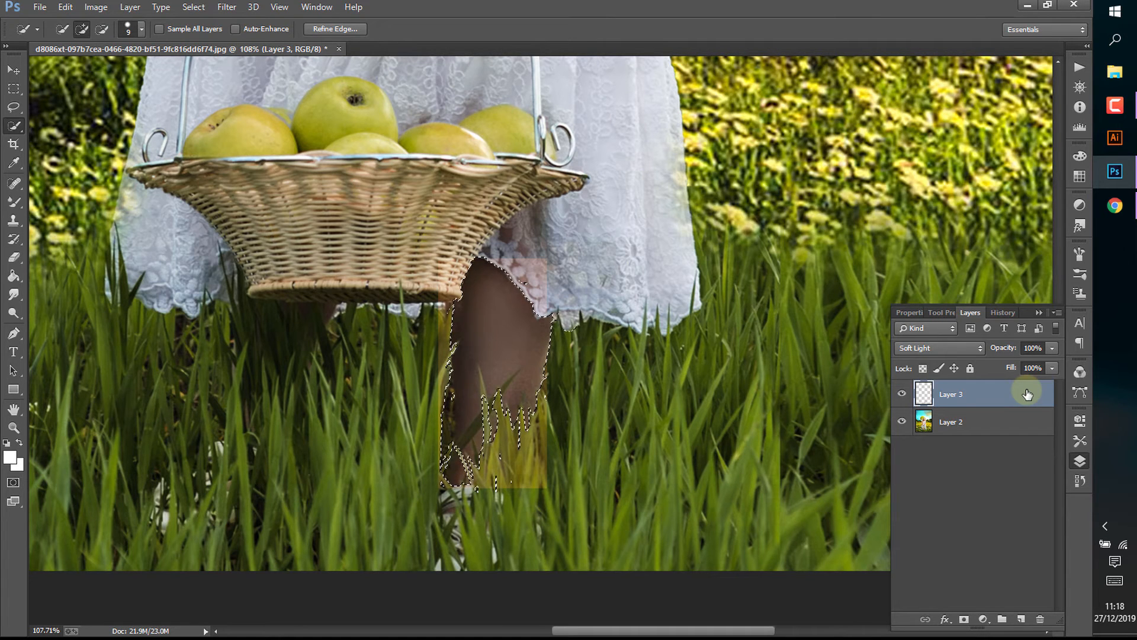
pyautogui.hotkey('ctrl', 'z')
pyautogui.hotkey('ctrl', 'alt', 'i')
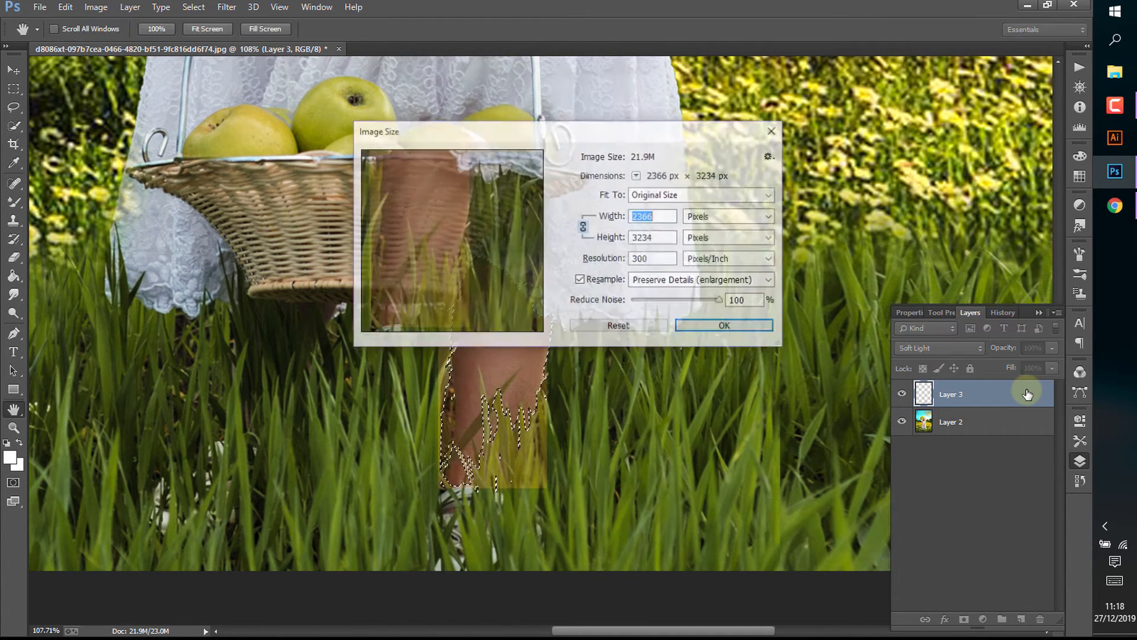
pyautogui.click(780, 133)
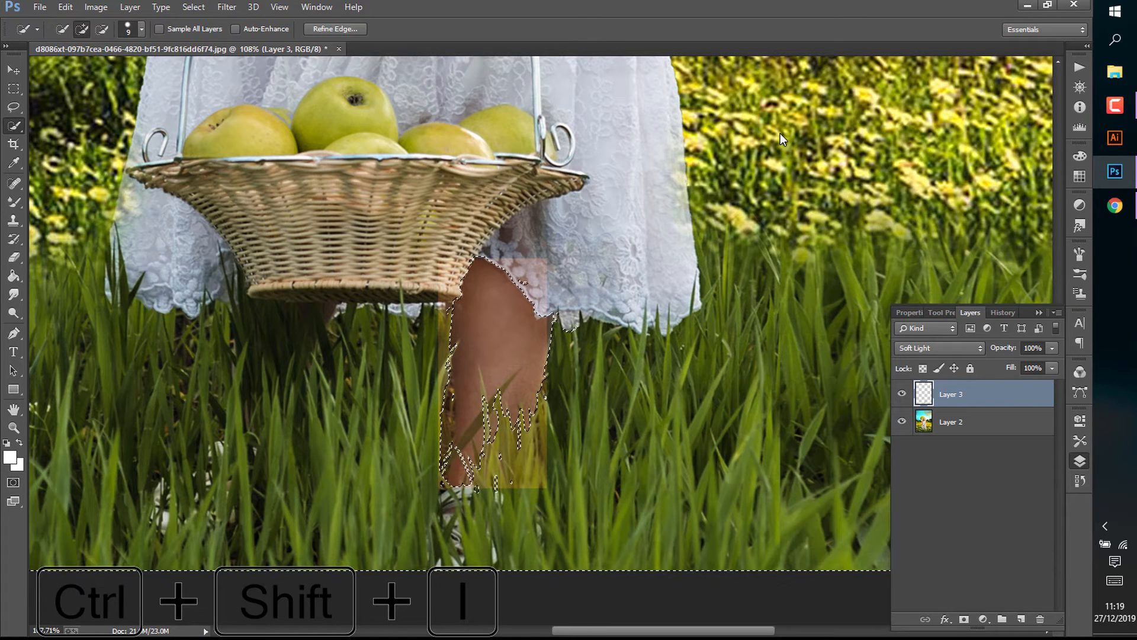
# Step: Invert the selection to delete the skin patch outside the leg on Layer 3, and deselect
pyautogui.press('Delete')
pyautogui.hotkey('ctrl', 'd')
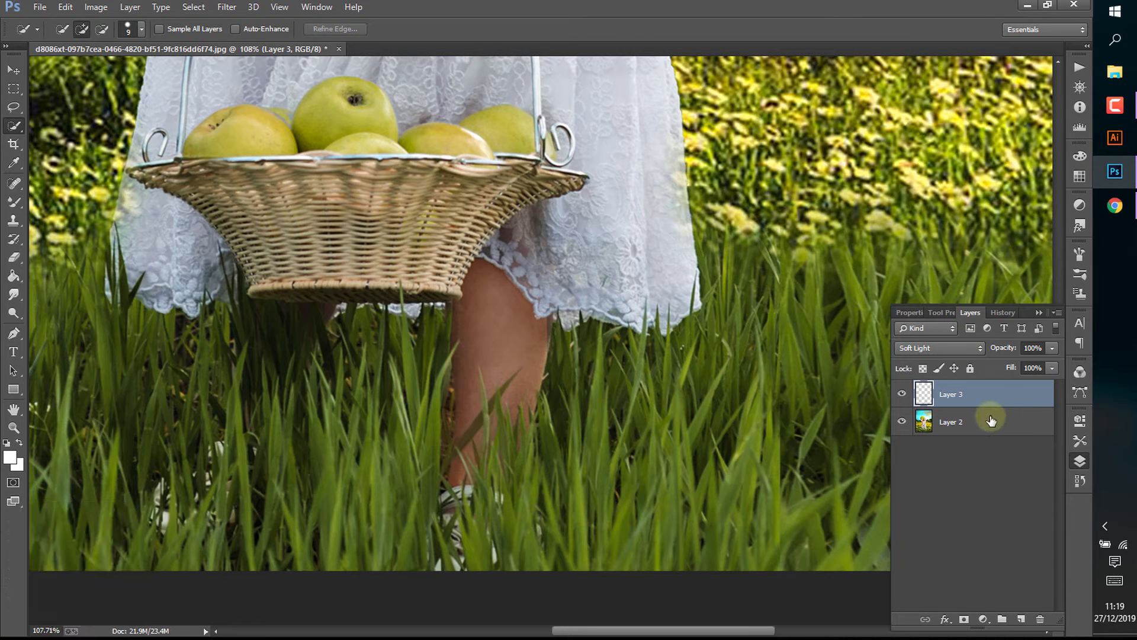
# Step: Warp the skin patch on Layer 3 slightly at its outer edge to fit the leg below the dress hem
pyautogui.hotkey('ctrl', 't')
pyautogui.click(596, 28)
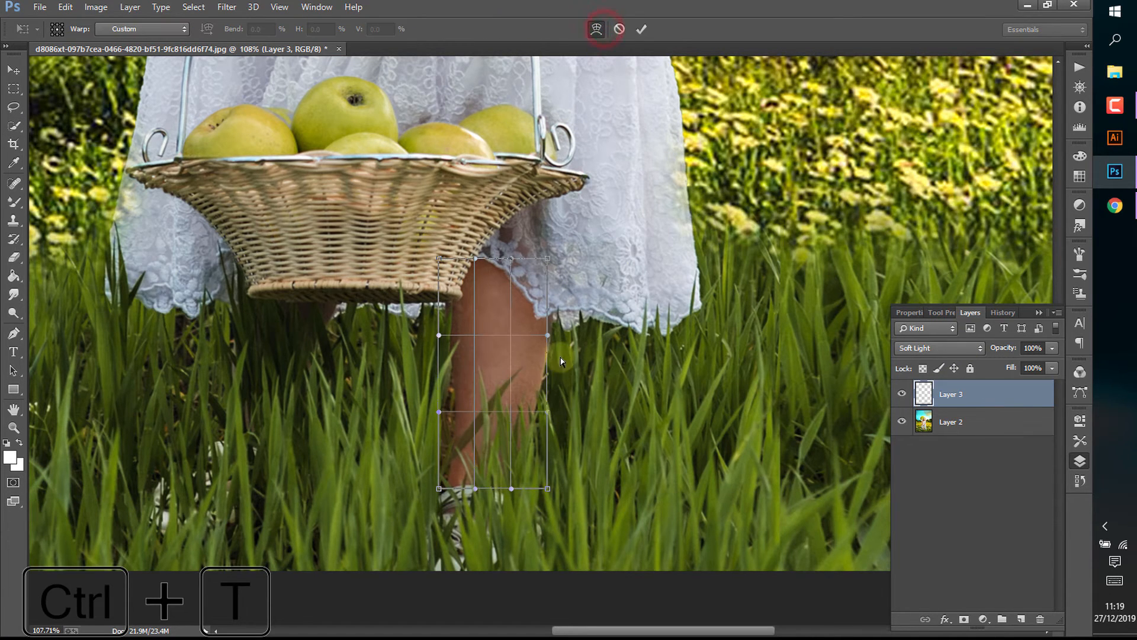
pyautogui.moveTo(542, 324); pyautogui.dragTo(546, 328)
pyautogui.press('Return')
pyautogui.press('w')
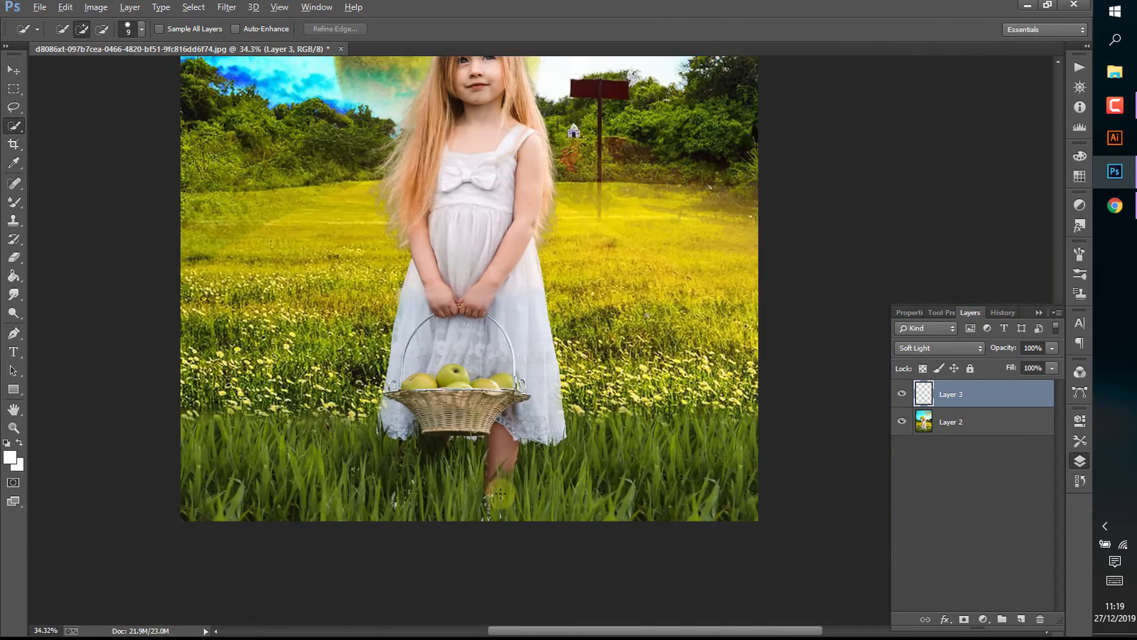
# Step: Open wp4349660 from the background folder and copy the railway image into the girl composite above Layer 2 with the Move tool
pyautogui.click(227, 7)
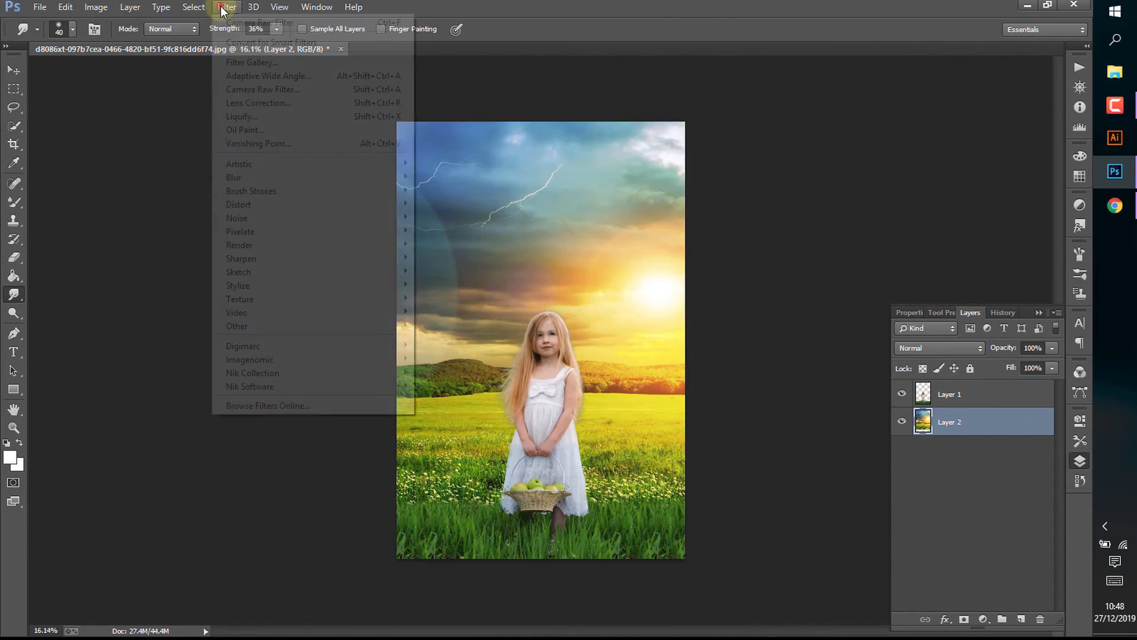
pyautogui.moveTo(40, 7)
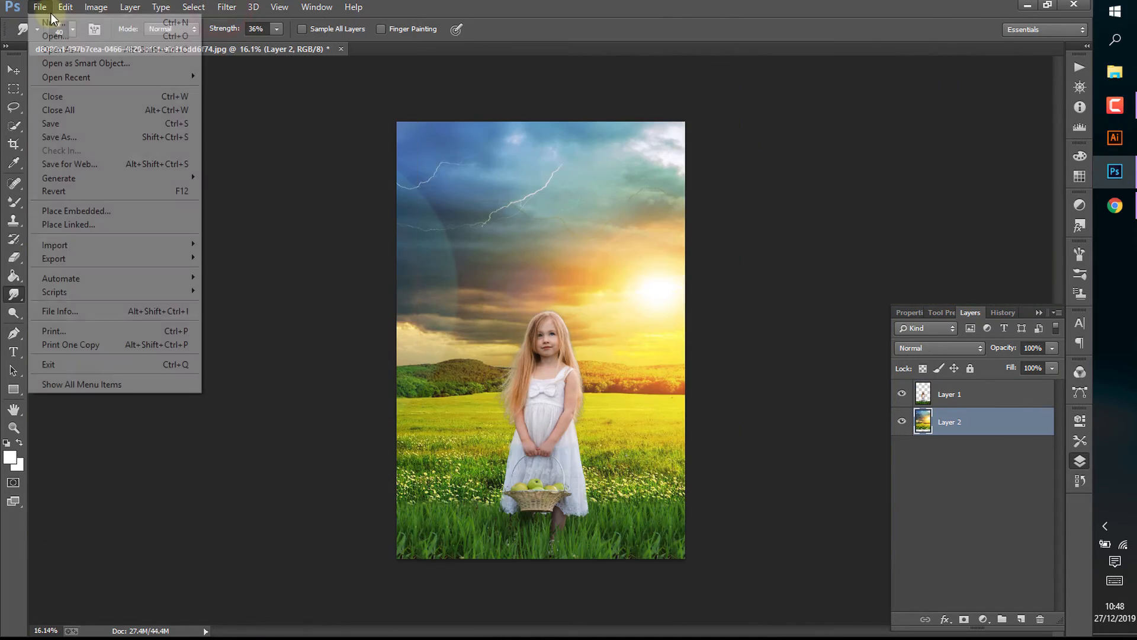
pyautogui.click(47, 37)
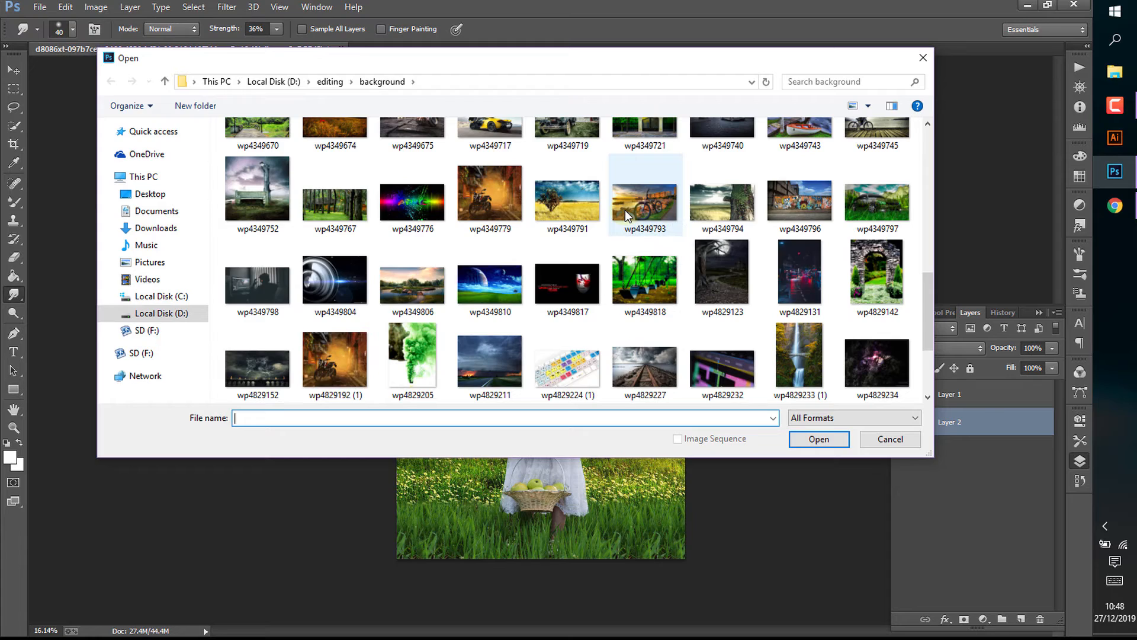
pyautogui.scroll(3, 624, 210)
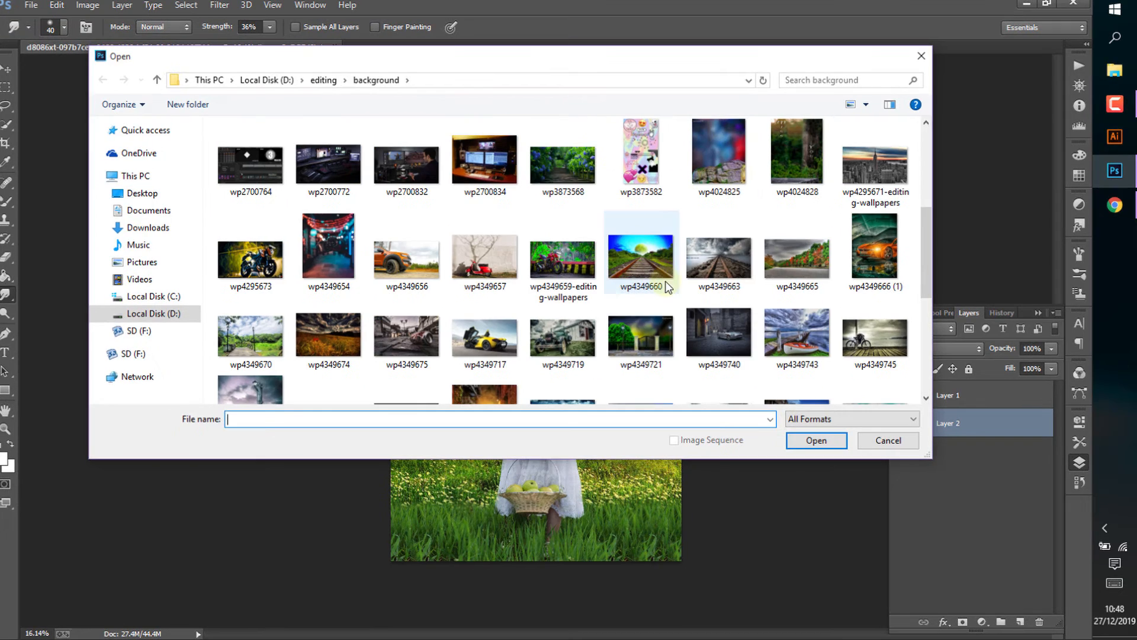
pyautogui.doubleClick(643, 255)
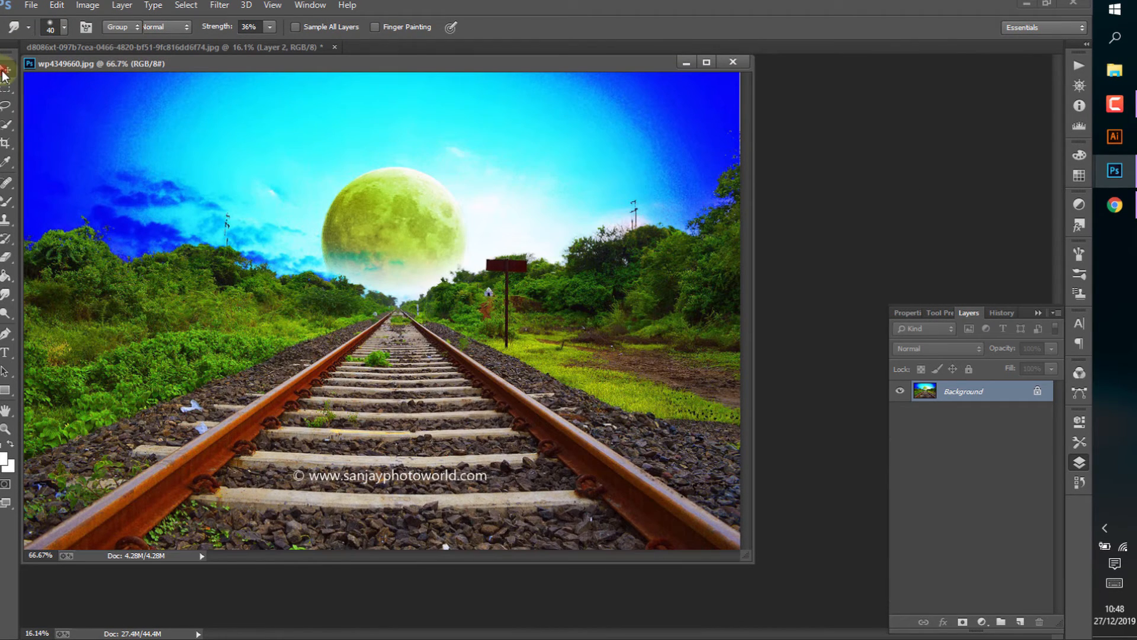
pyautogui.click(3, 71)
pyautogui.moveTo(395, 238); pyautogui.dragTo(815, 343)
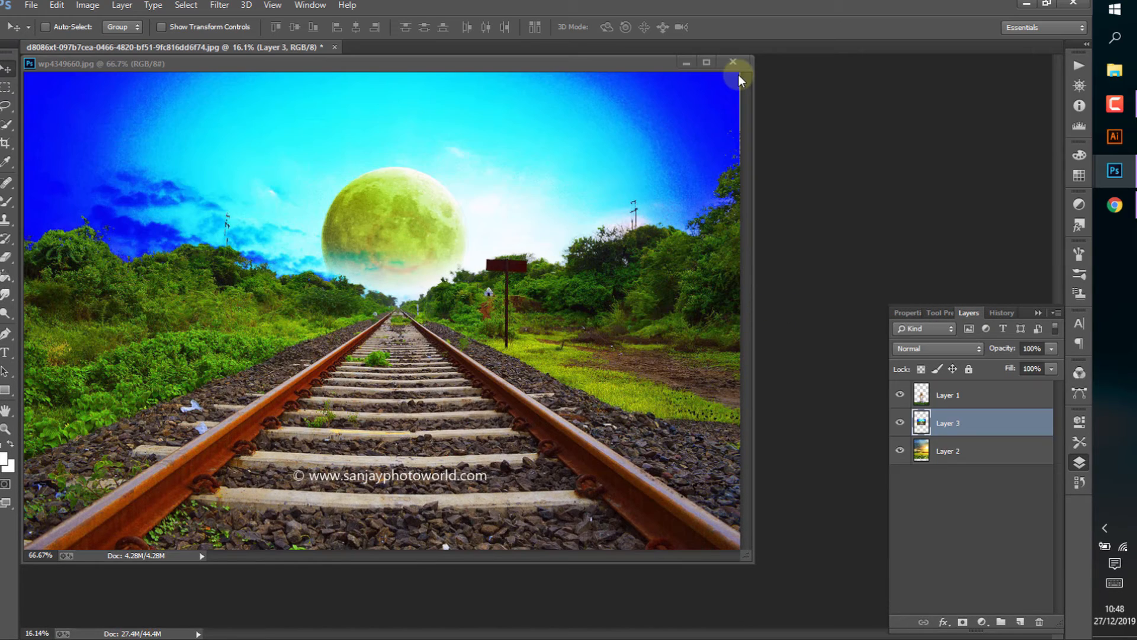